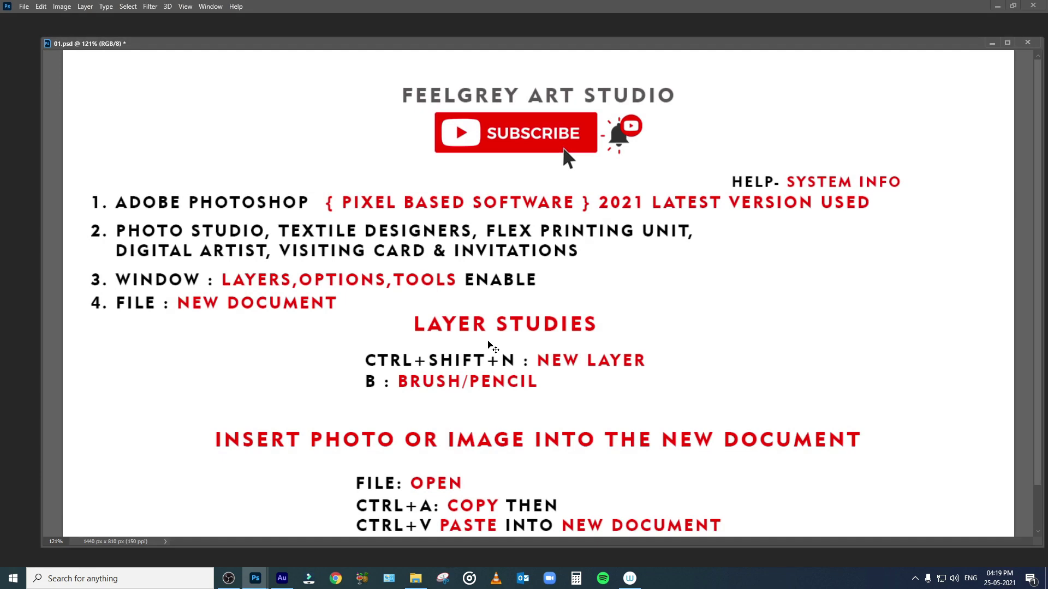
# View the 01.psd slide full screen, return to windowed view, then minimize it.
pyautogui.press('f')
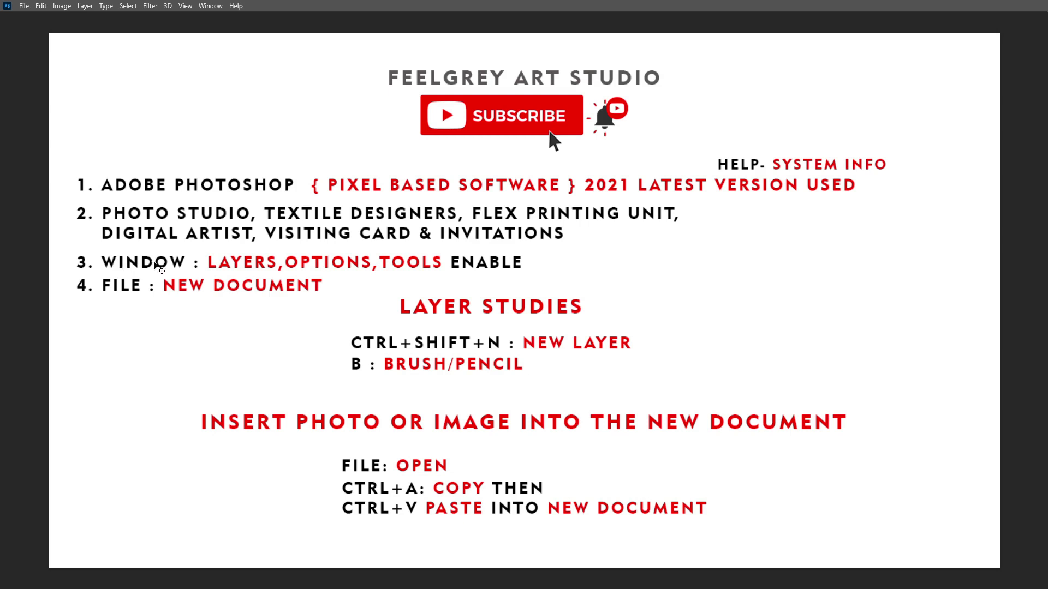
pyautogui.press('f')
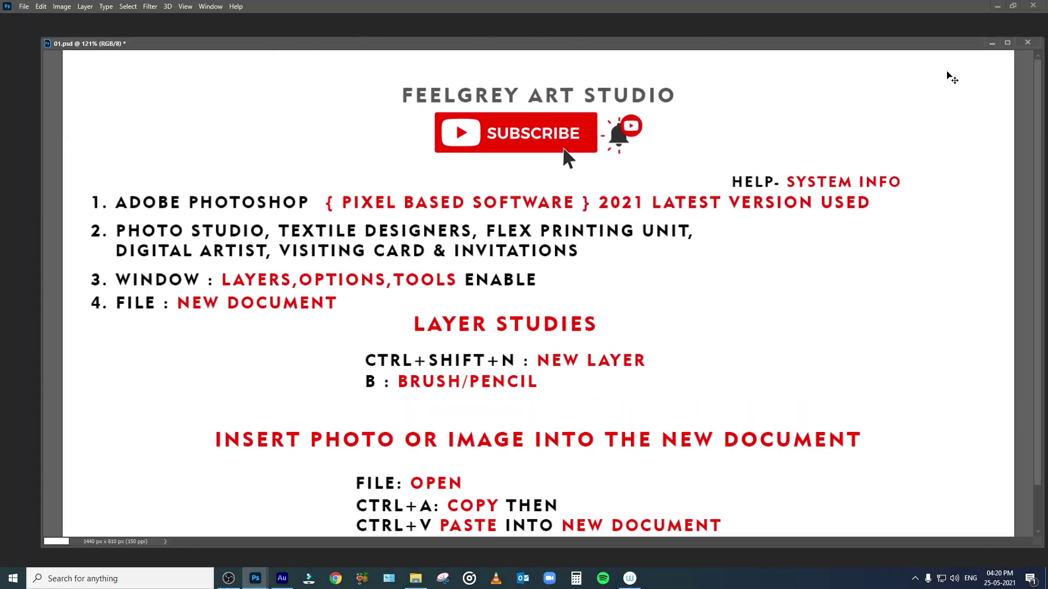
pyautogui.click(993, 47)
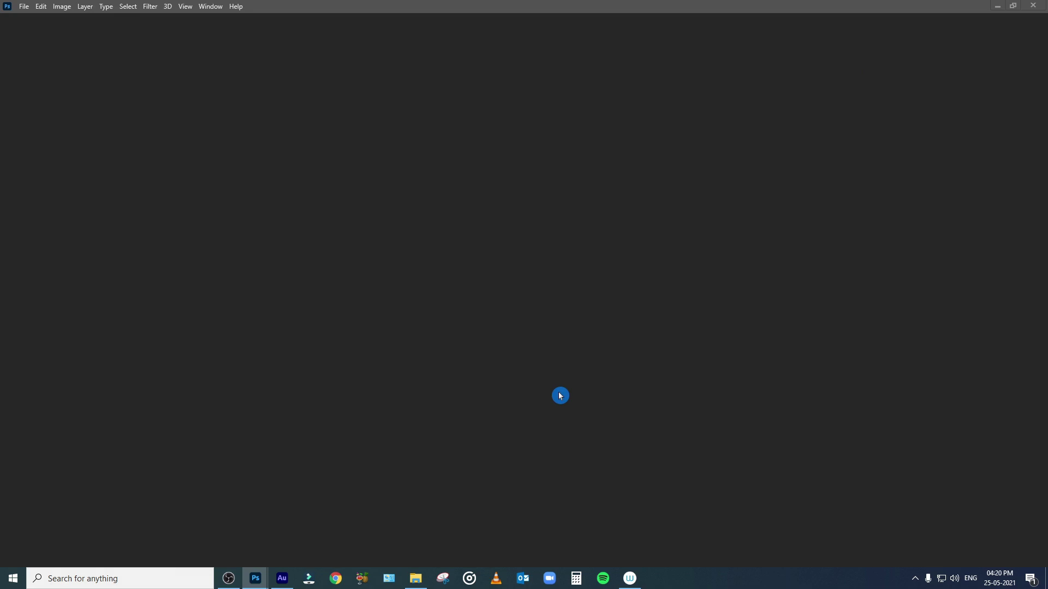
pyautogui.click(236, 6)
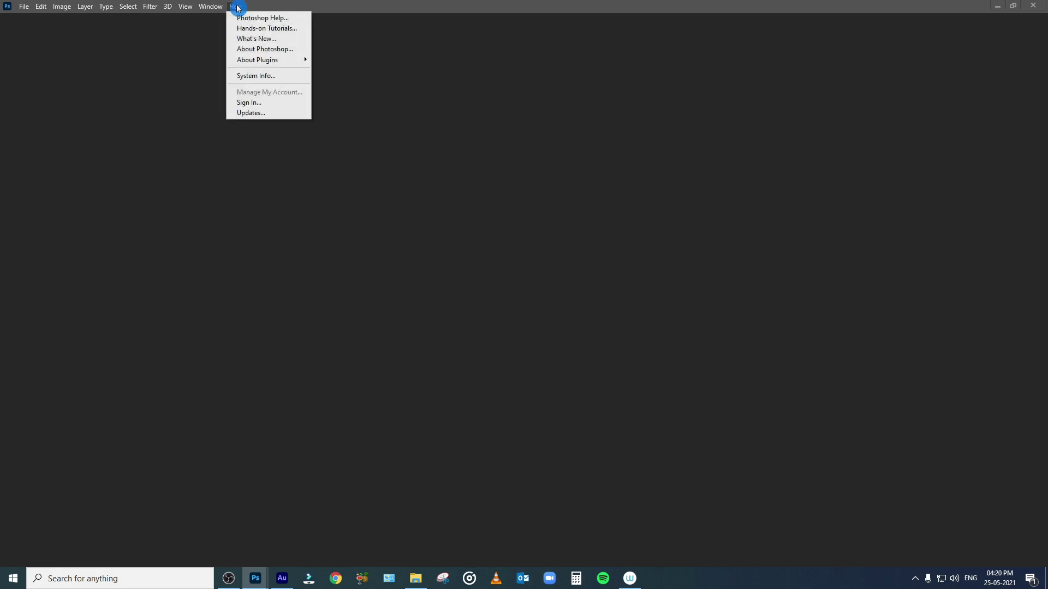
pyautogui.click(274, 76)
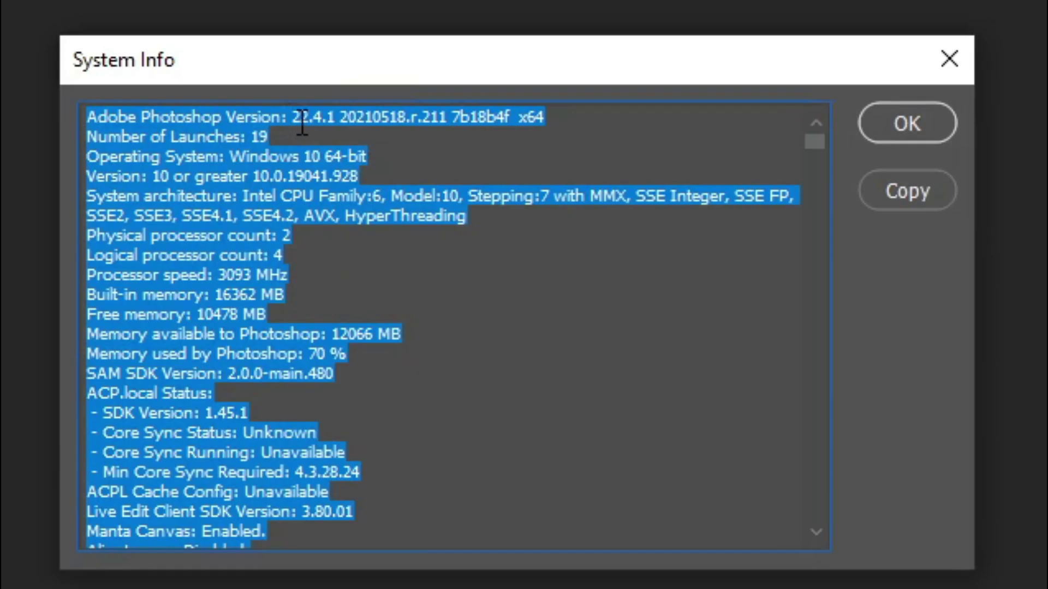
pyautogui.moveTo(300, 116); pyautogui.dragTo(429, 131)
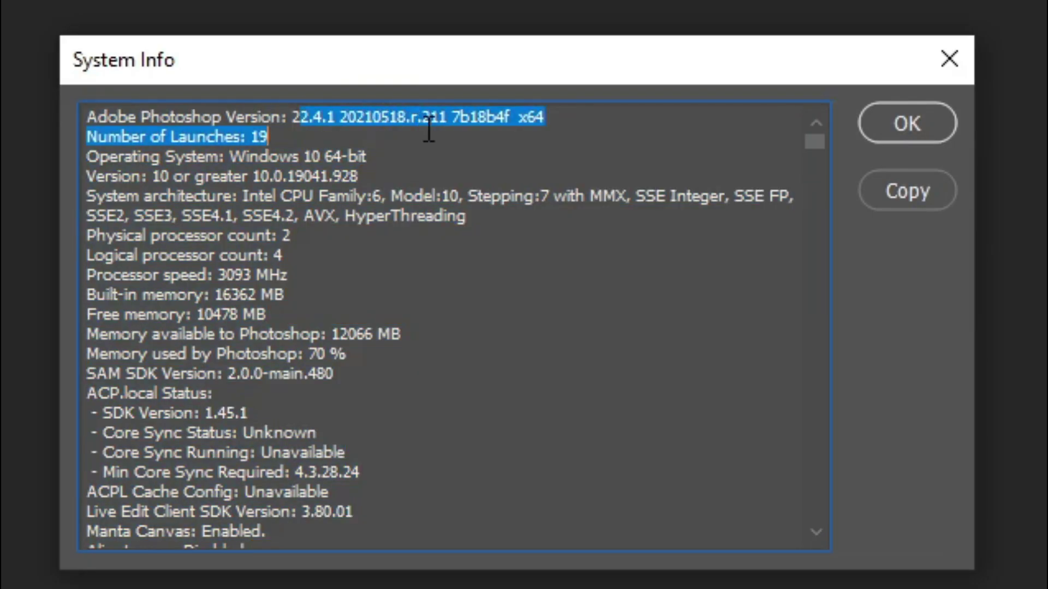
pyautogui.moveTo(374, 117)
pyautogui.mouseDown()
pyautogui.moveTo(347, 117)
pyautogui.moveTo(394, 136)
pyautogui.moveTo(594, 116)
pyautogui.mouseUp()
pyautogui.click(593, 117)
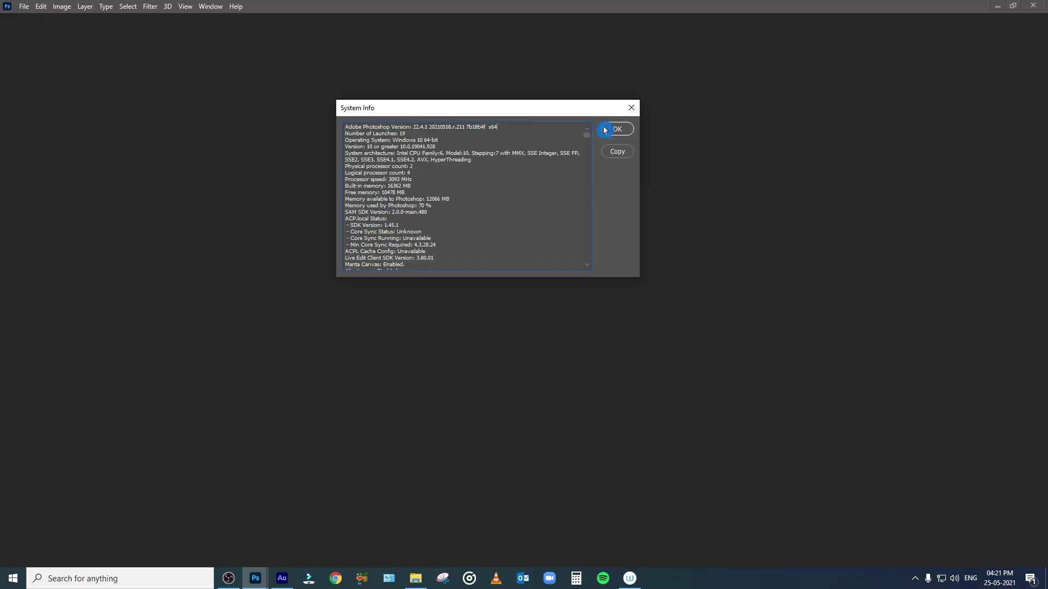
pyautogui.click(632, 107)
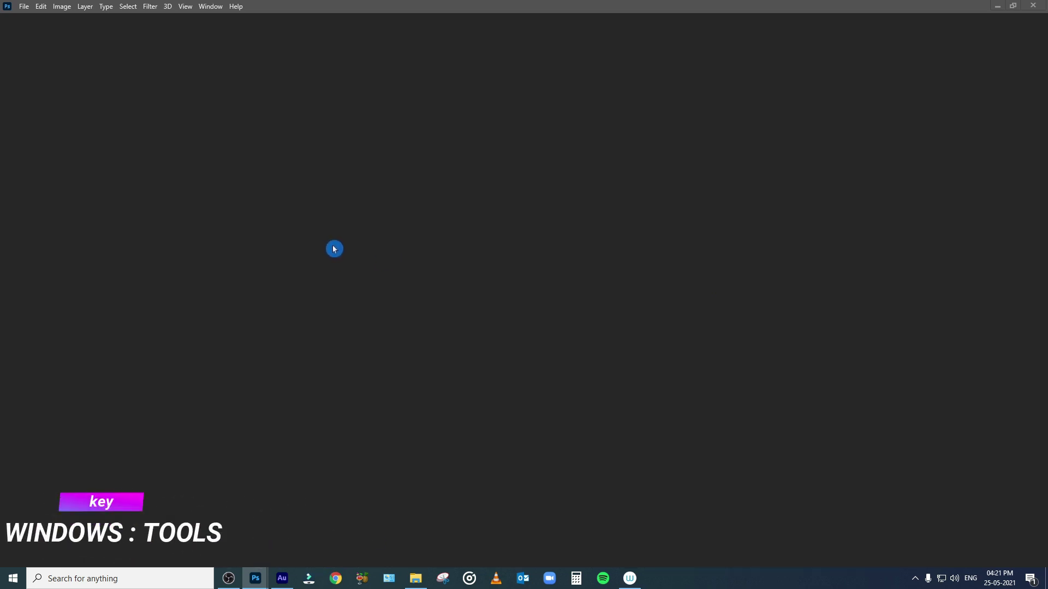
# Enable the Tools, Layers and Options panels from the Window menu.
pyautogui.click(211, 7)
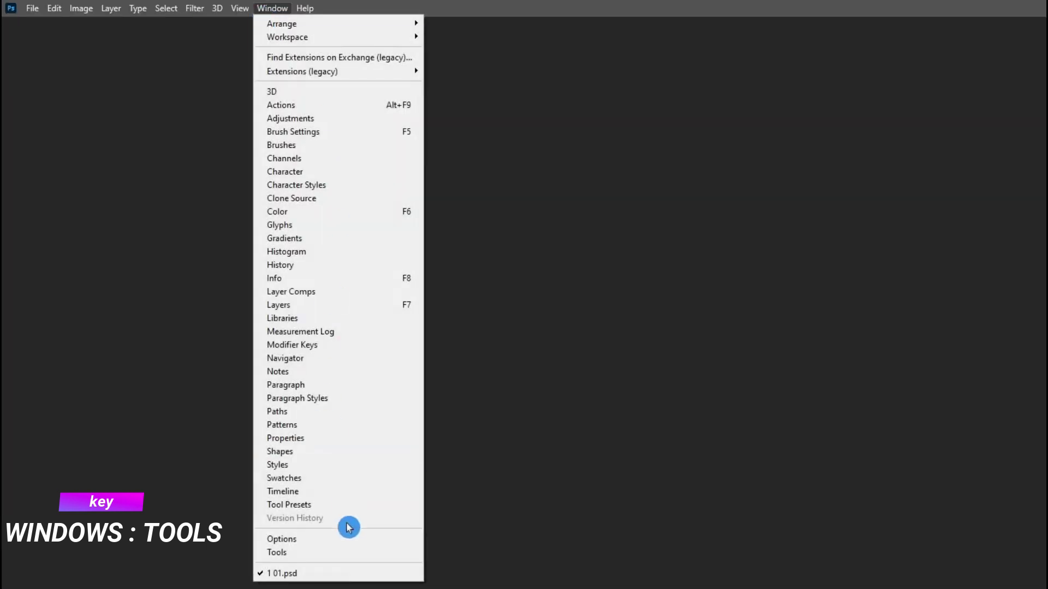
pyautogui.click(337, 551)
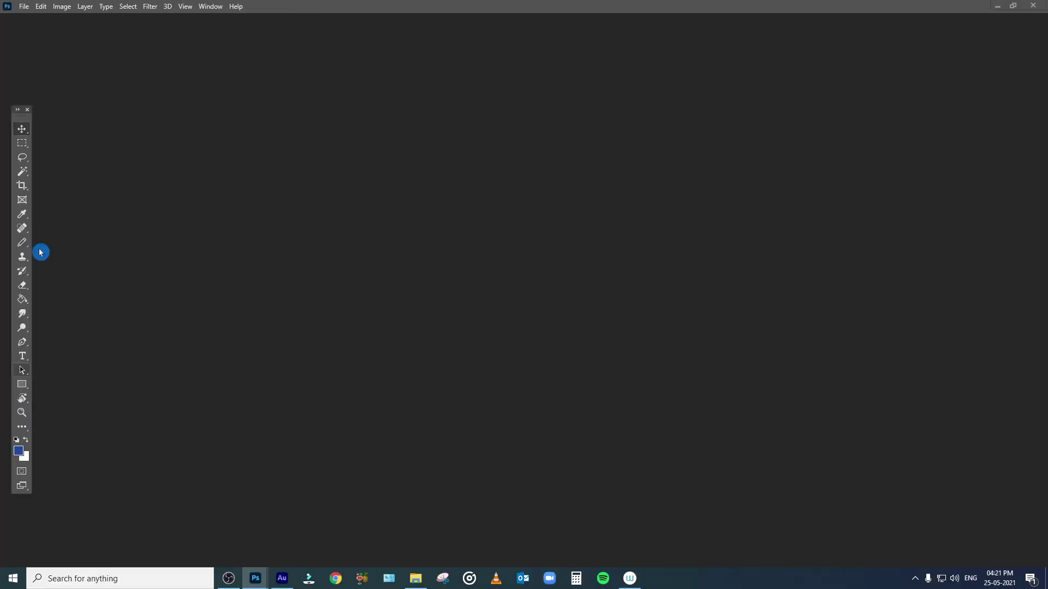
pyautogui.click(211, 7)
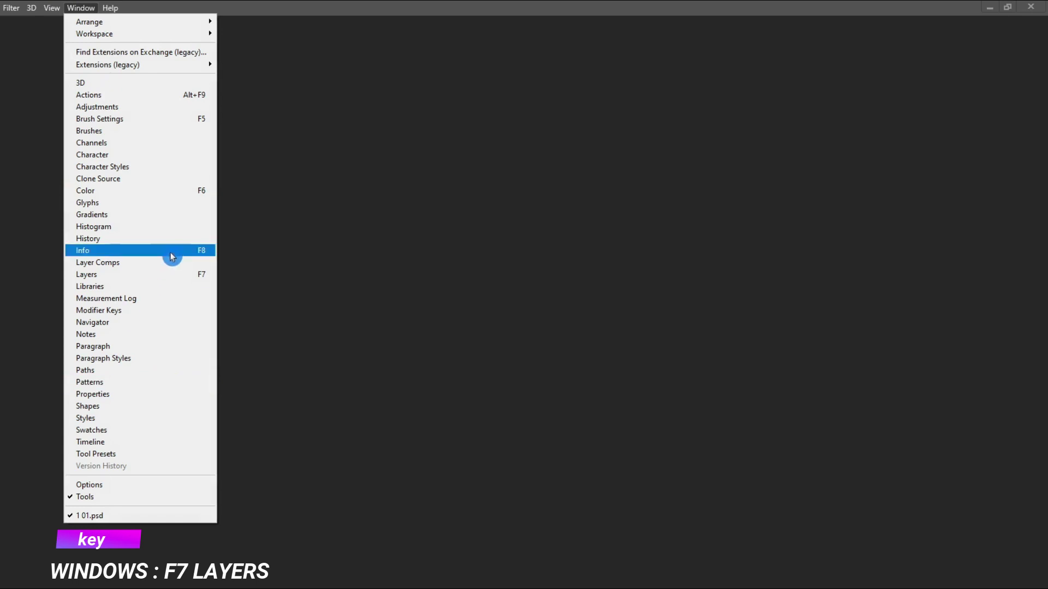
pyautogui.click(164, 274)
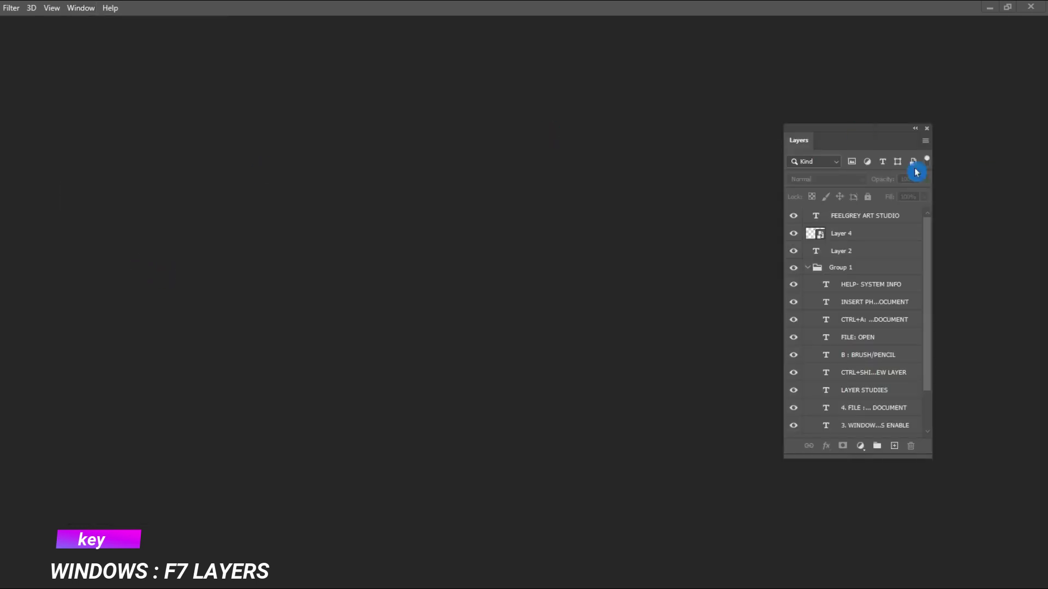
pyautogui.click(211, 6)
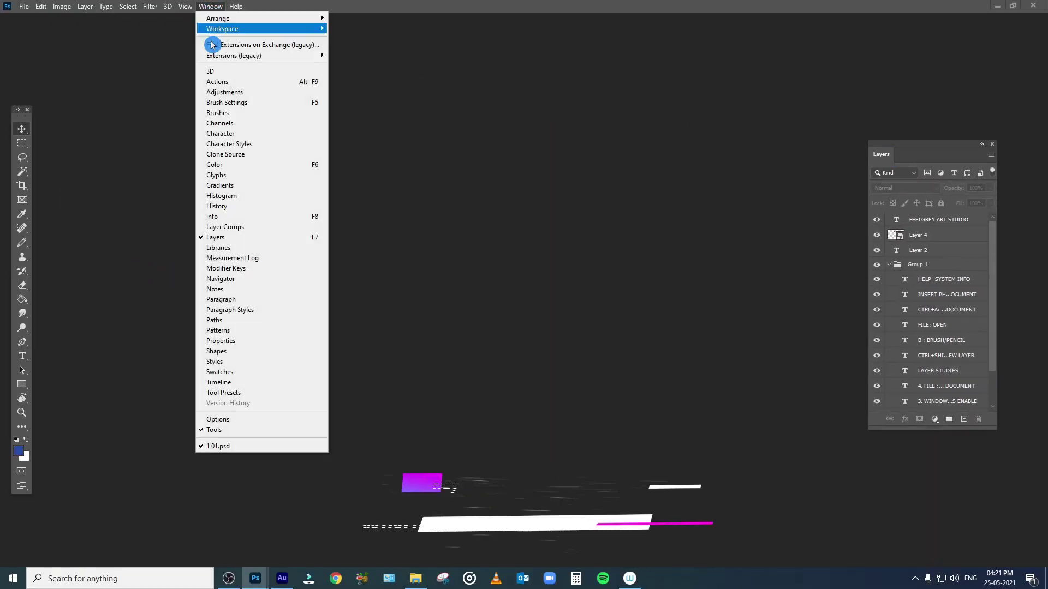
pyautogui.click(281, 419)
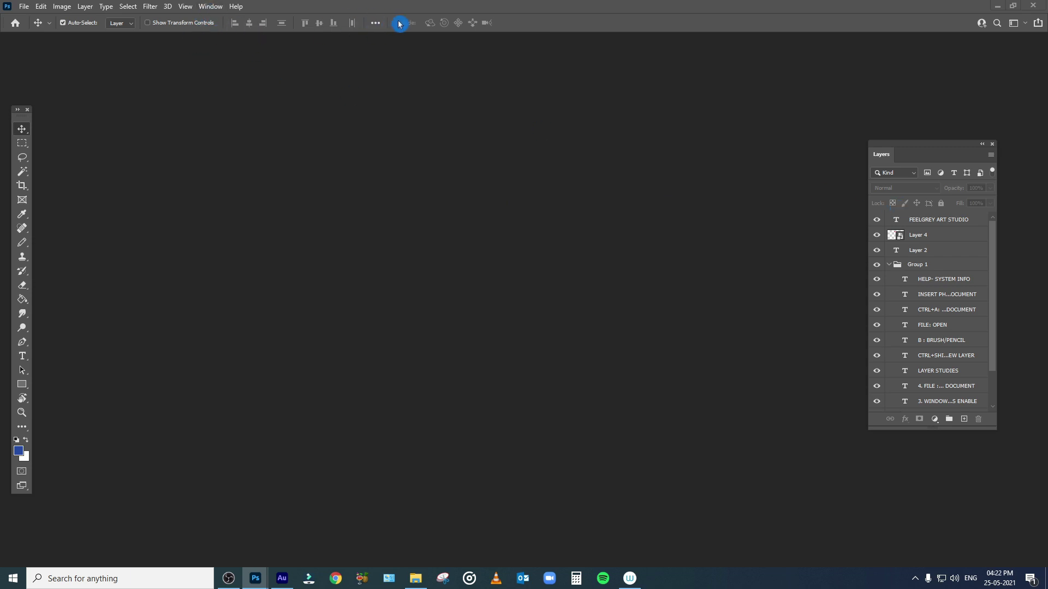
pyautogui.hotkey('ctrl', 'n')
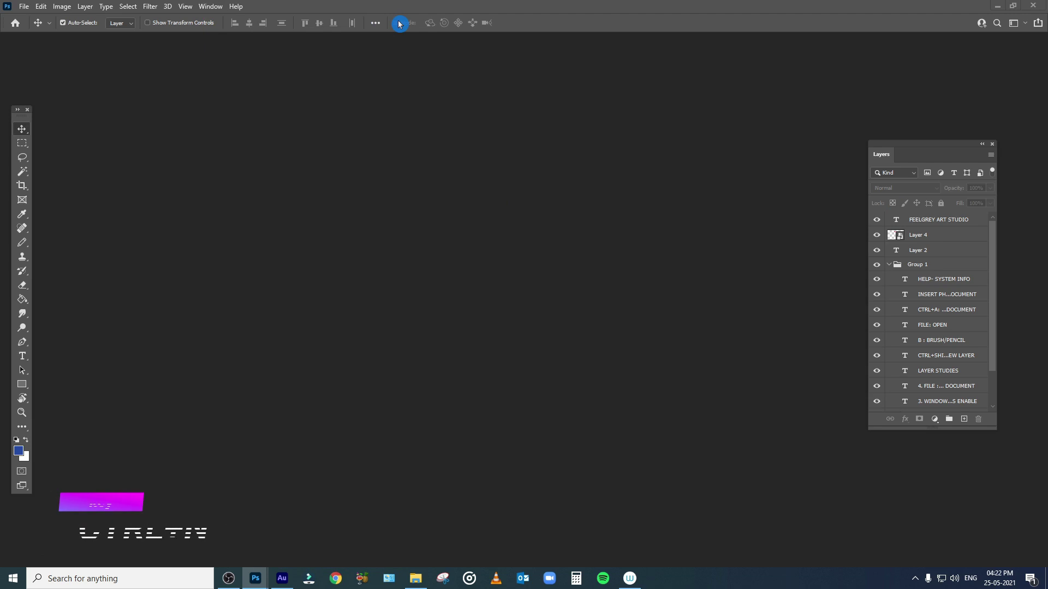
pyautogui.click(24, 6)
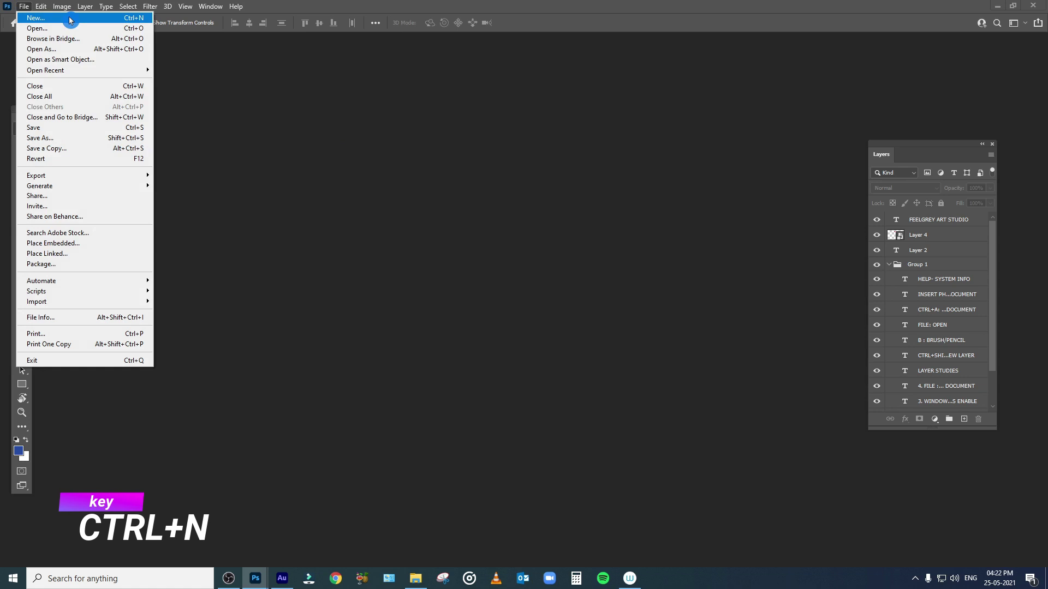
# Browse the Print, Art & Illustration, Photo and Saved new-document presets, then return to Recent.
pyautogui.click(70, 20)
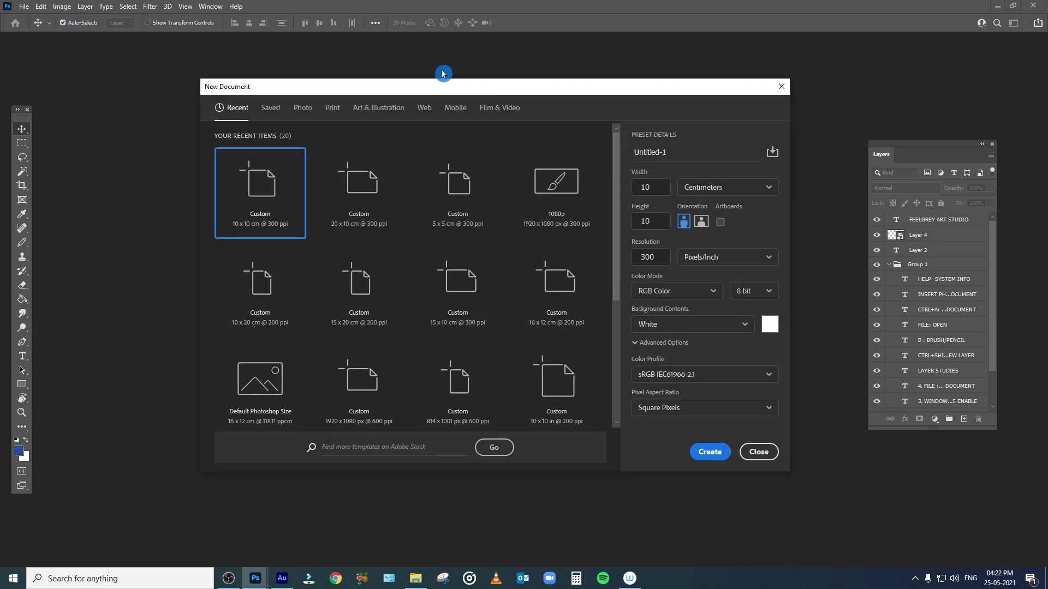
pyautogui.moveTo(484, 86); pyautogui.dragTo(450, 95)
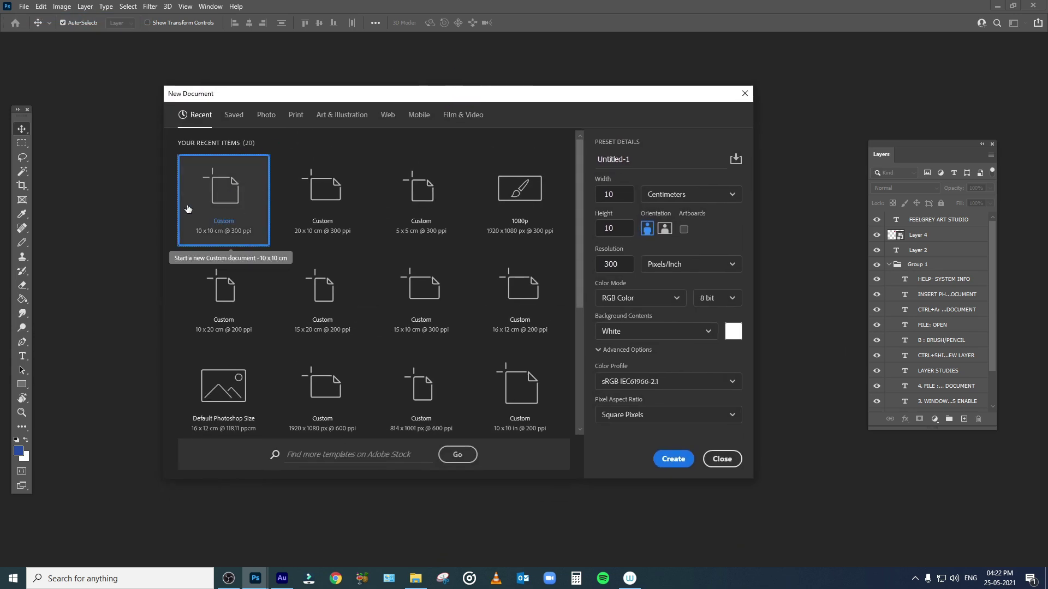
pyautogui.click(294, 118)
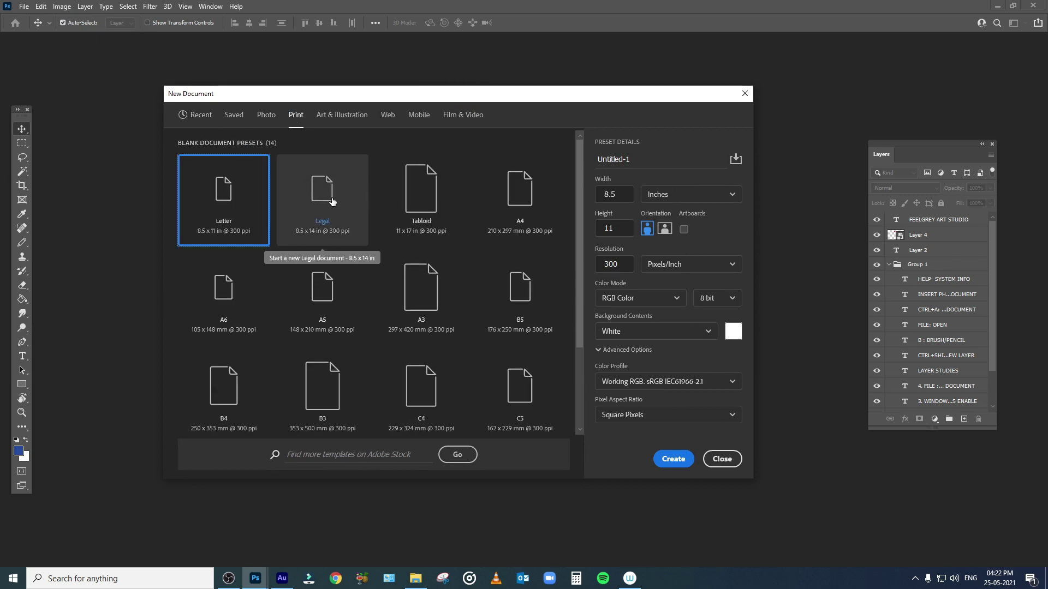
pyautogui.click(355, 116)
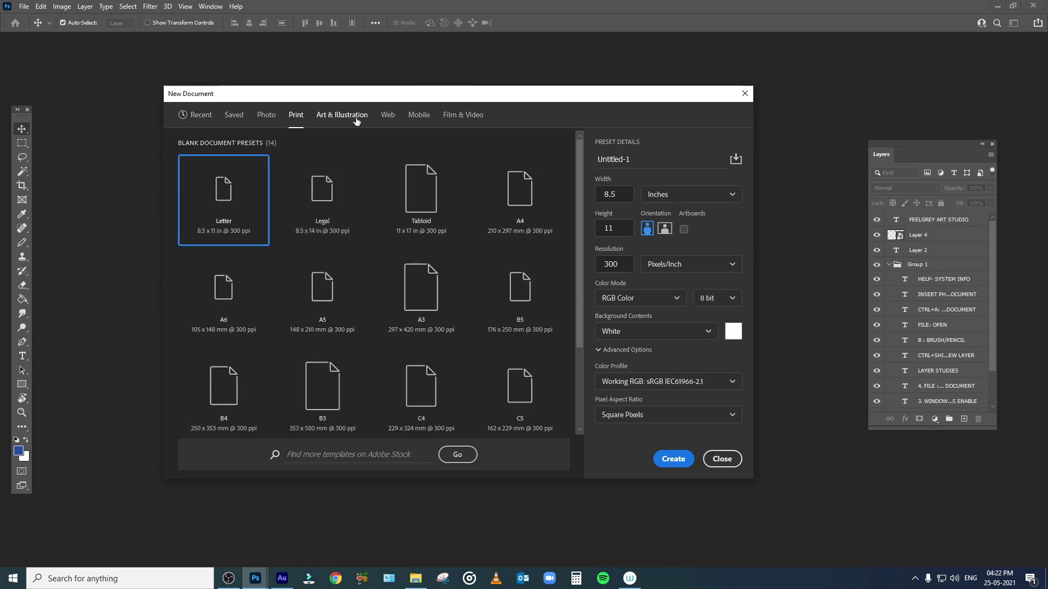
pyautogui.click(266, 115)
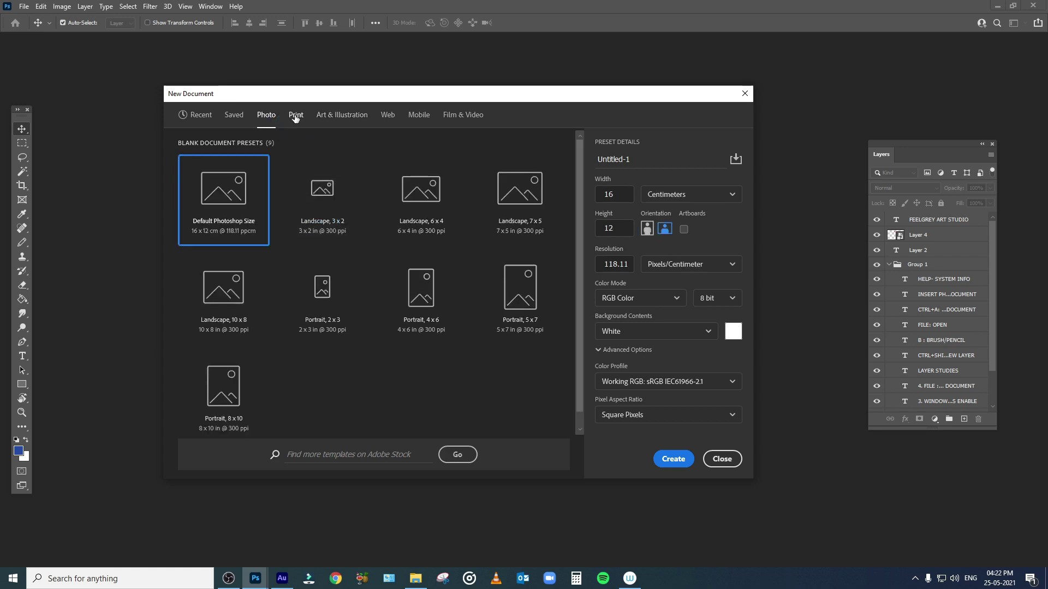
pyautogui.click(296, 117)
pyautogui.click(172, 49)
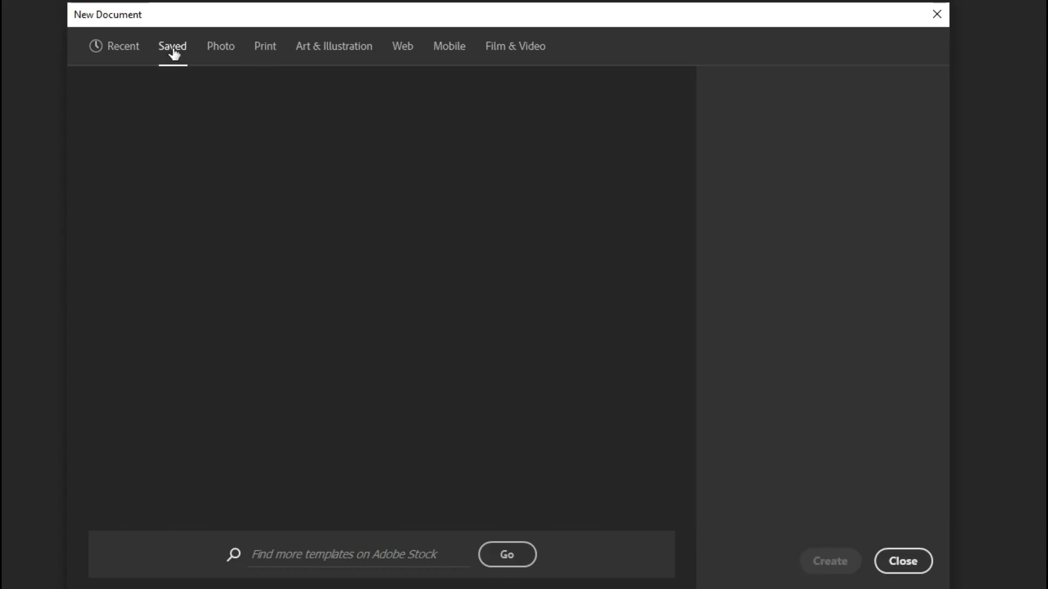
pyautogui.click(121, 53)
pyautogui.click(760, 169)
pyautogui.click(835, 168)
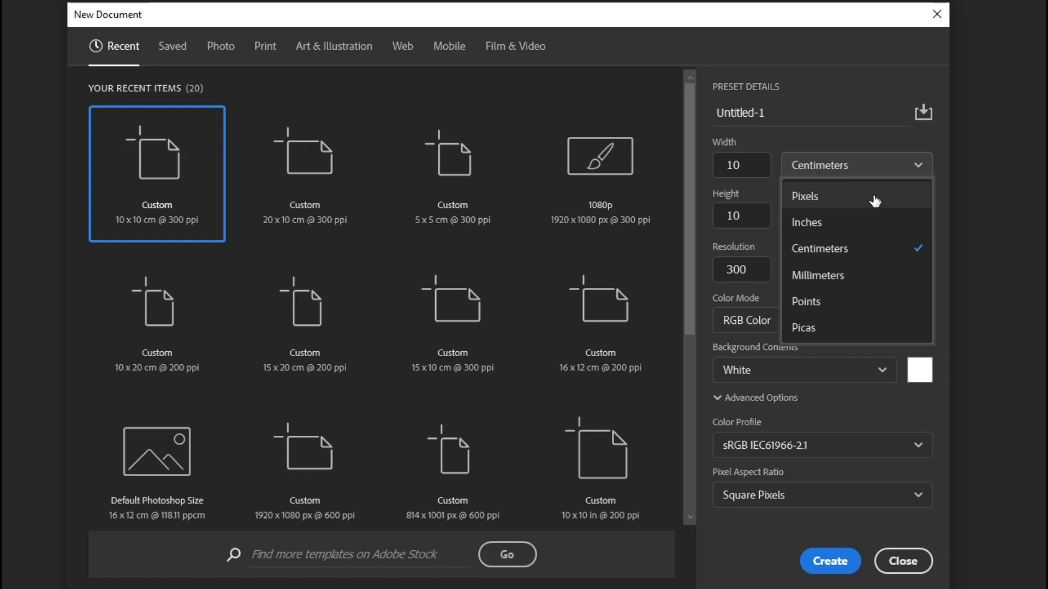
# Set the new document size to 10 × 10 centimetres.
pyautogui.click(860, 253)
pyautogui.doubleClick(761, 167)
pyautogui.write('10')
pyautogui.press('Tab')
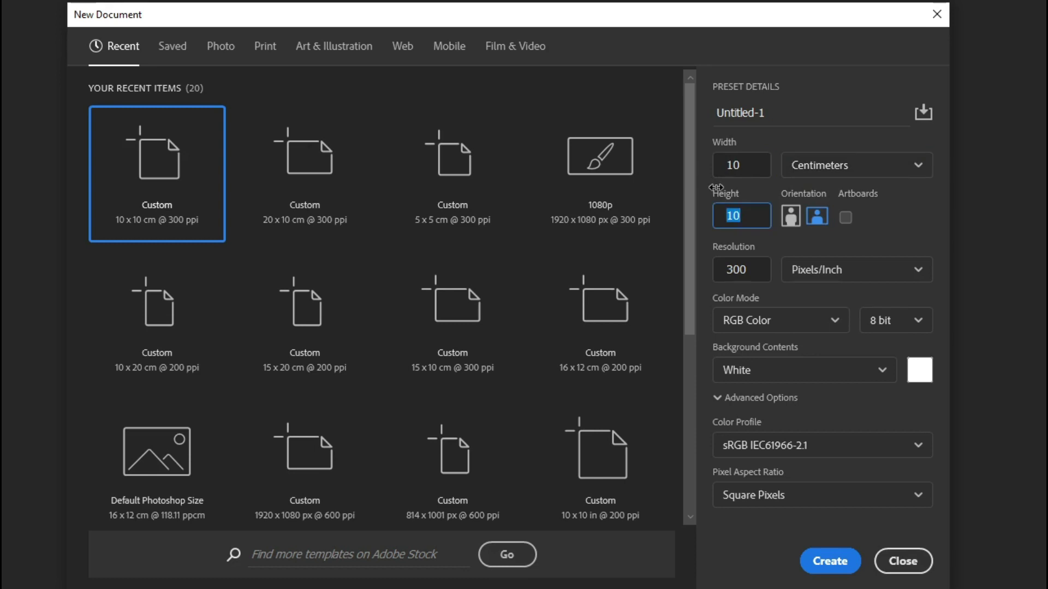
pyautogui.write('10')
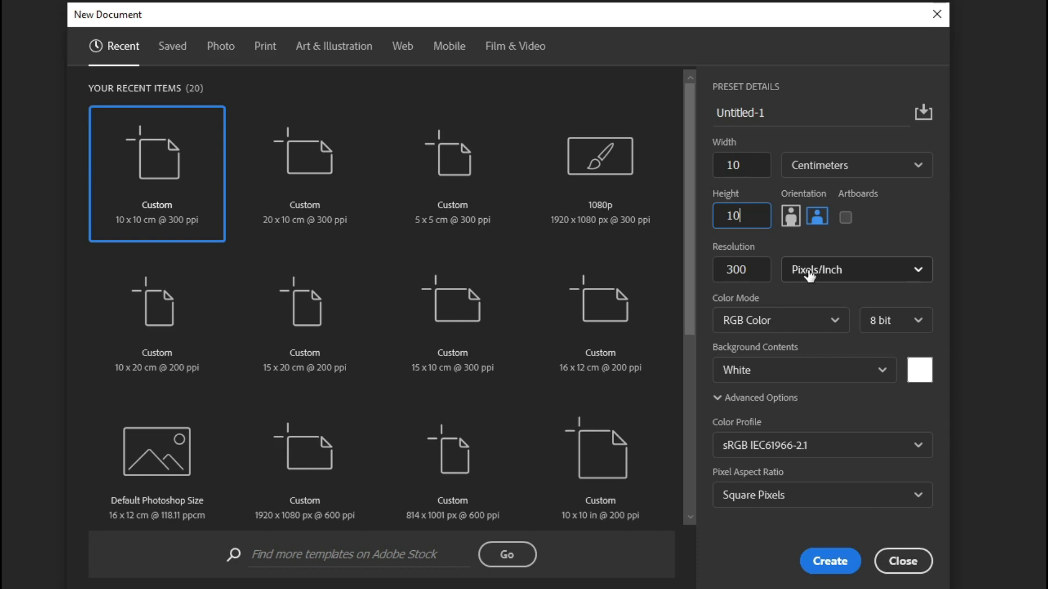
# Keep pixels per inch, RGB Color 8 bit and a White background.
pyautogui.click(841, 276)
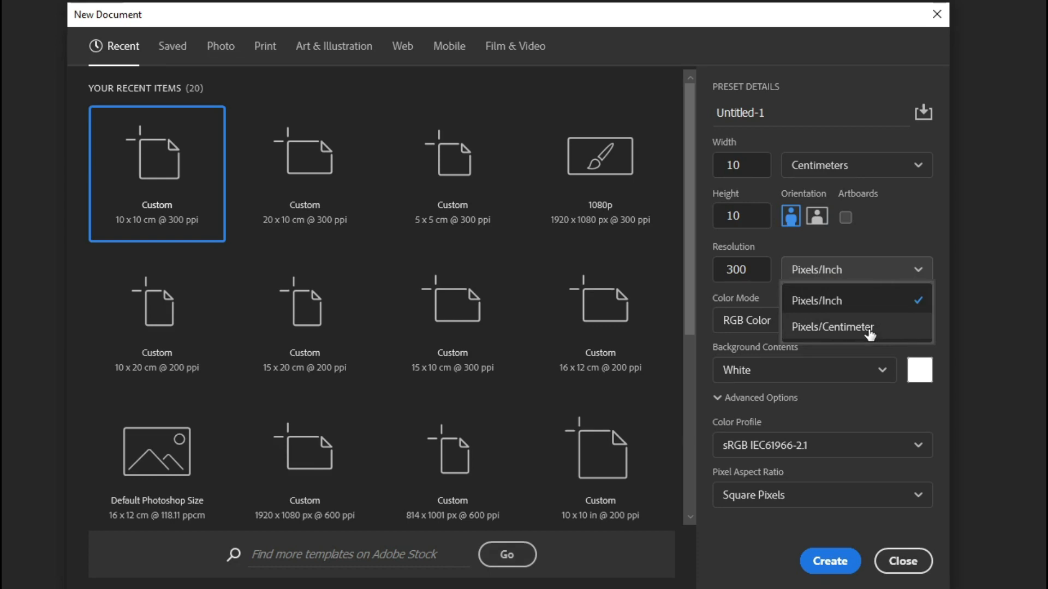
pyautogui.click(863, 277)
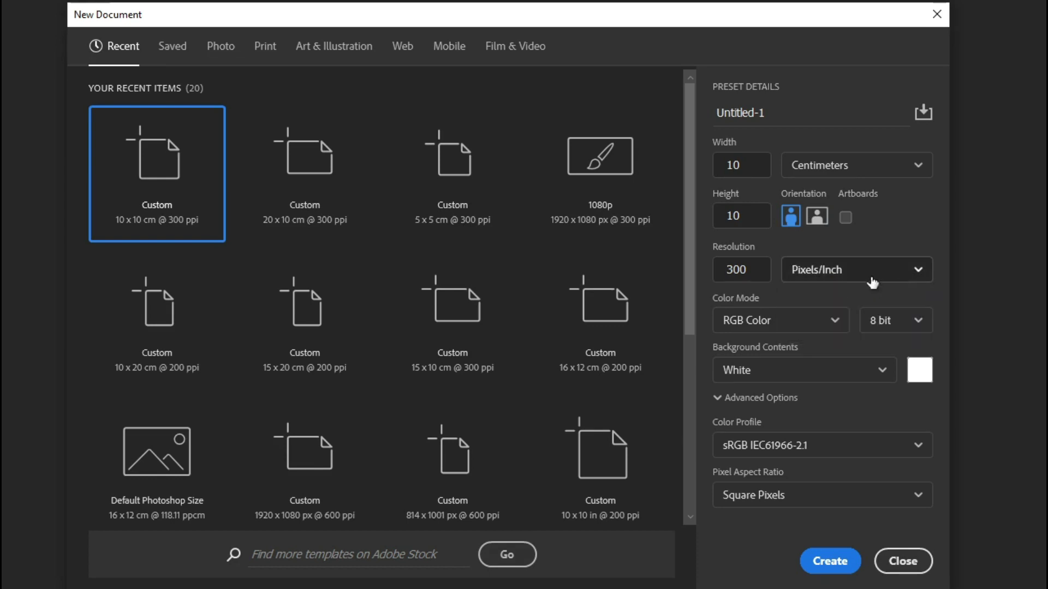
pyautogui.click(819, 323)
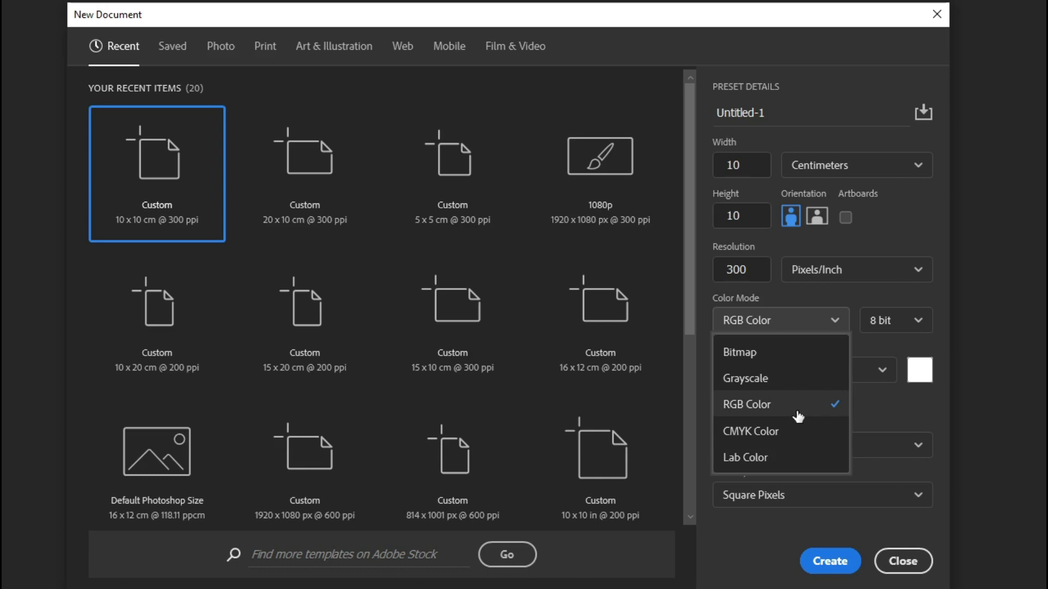
pyautogui.click(800, 417)
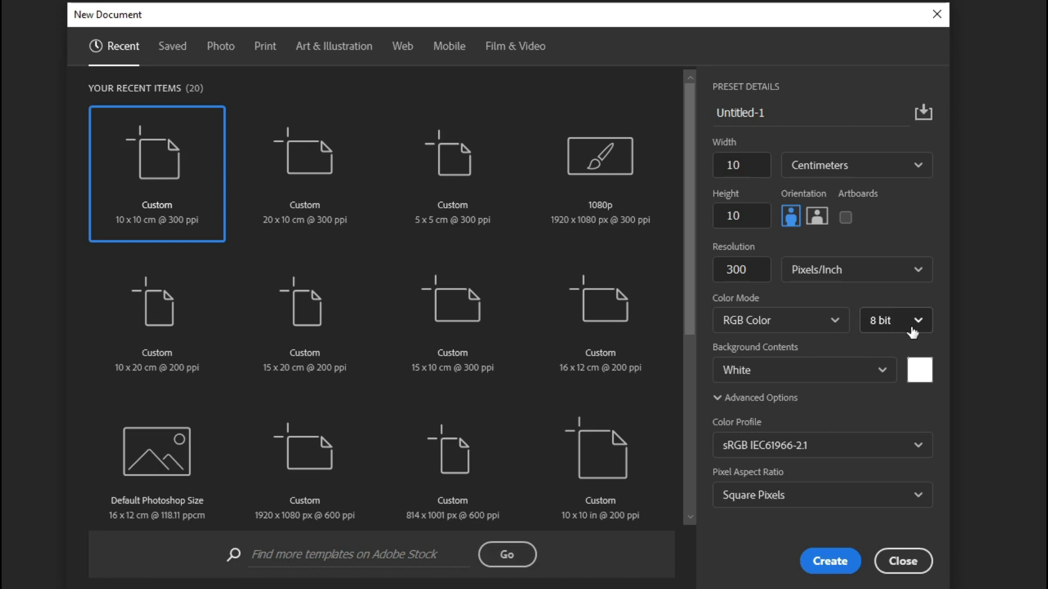
pyautogui.click(909, 329)
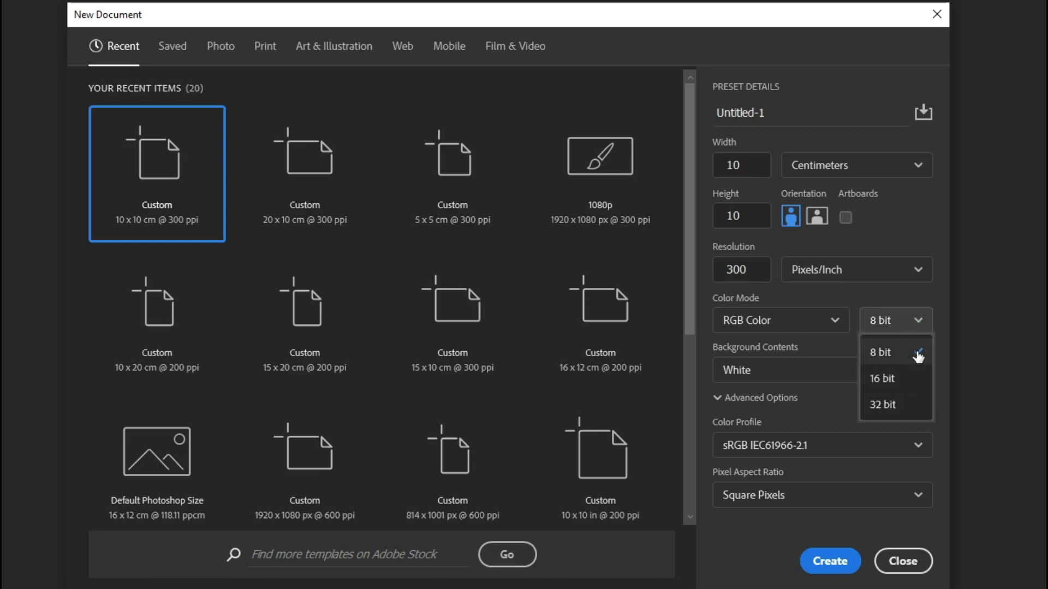
pyautogui.click(898, 353)
pyautogui.click(814, 377)
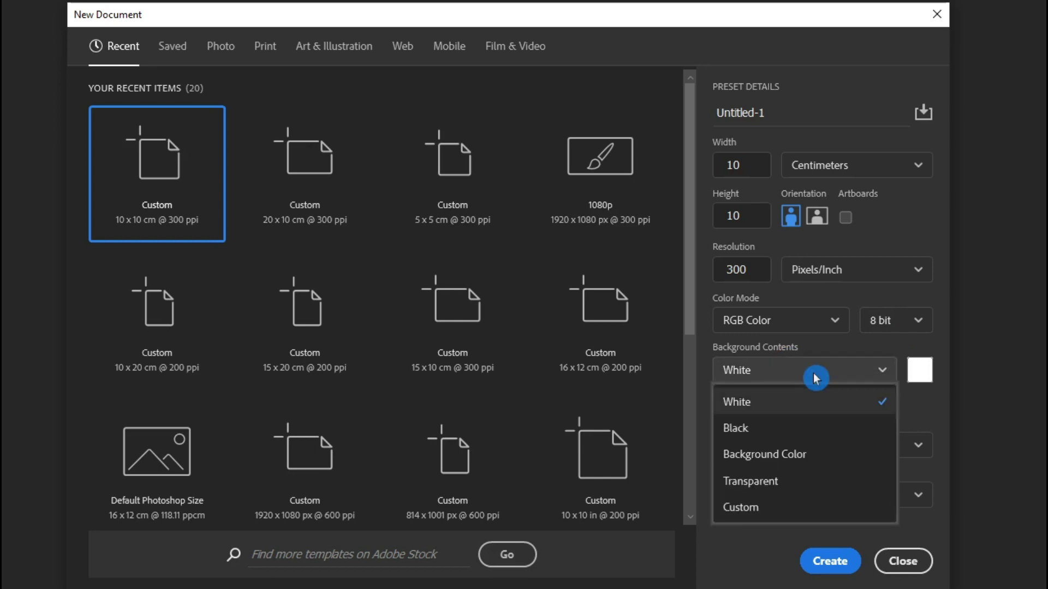
pyautogui.click(760, 420)
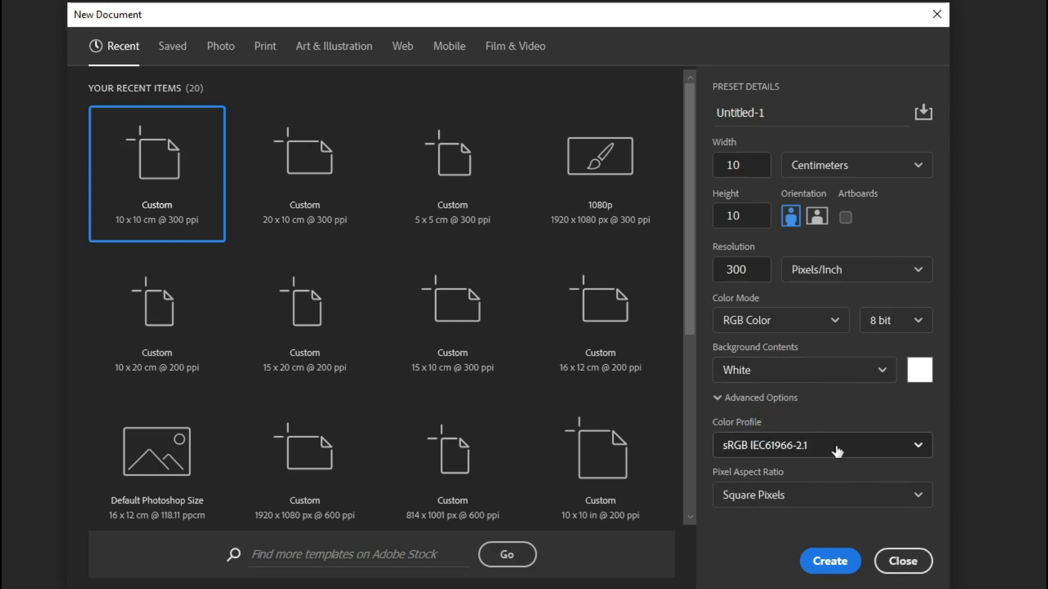
# Set the colour profile to Working RGB sRGB and create the document.
pyautogui.click(822, 452)
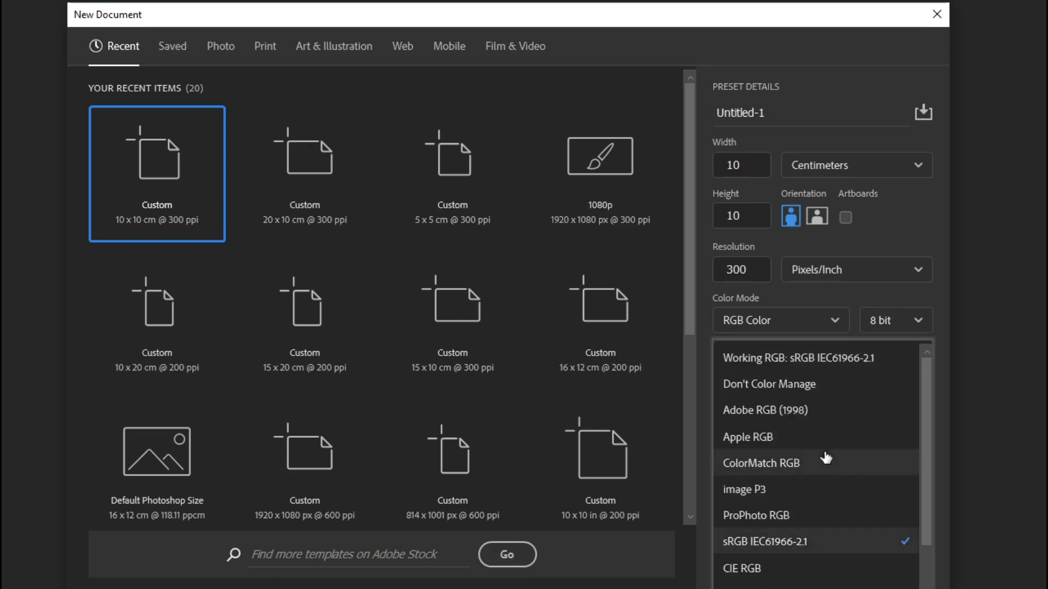
pyautogui.click(811, 387)
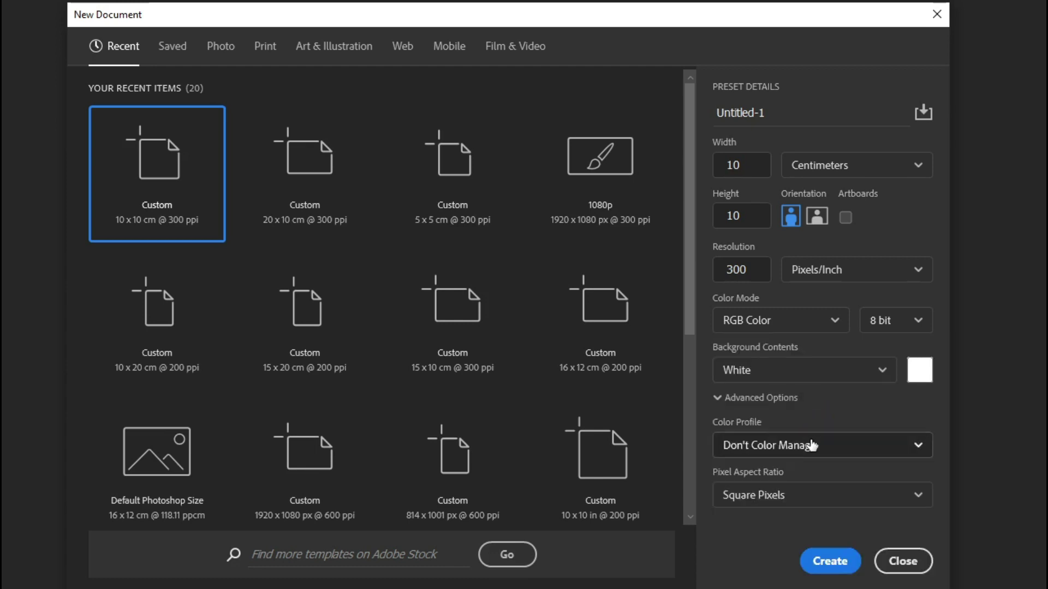
pyautogui.click(849, 449)
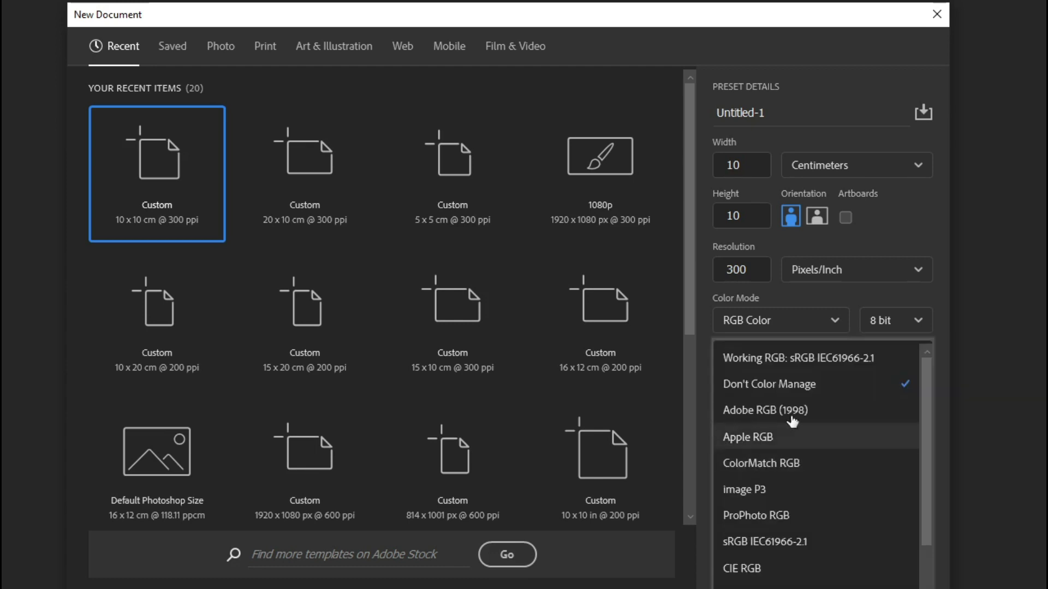
pyautogui.click(811, 365)
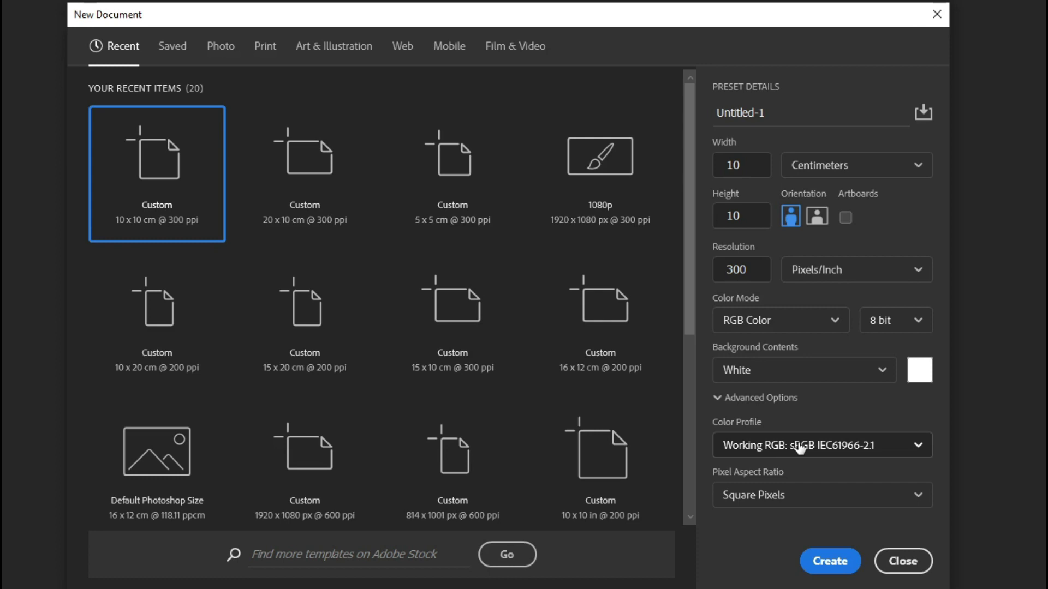
pyautogui.click(732, 424)
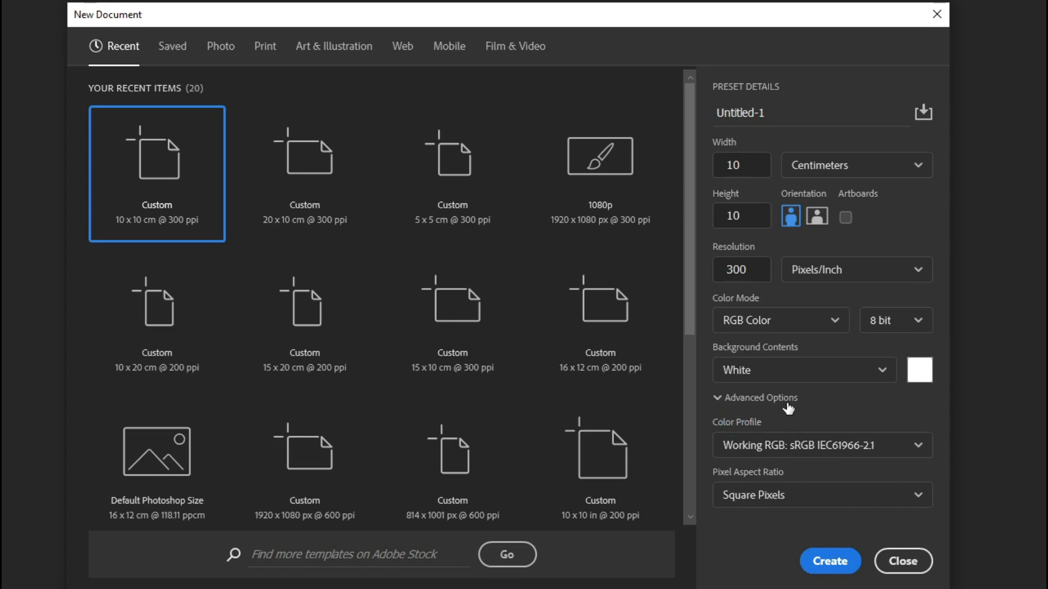
pyautogui.click(830, 562)
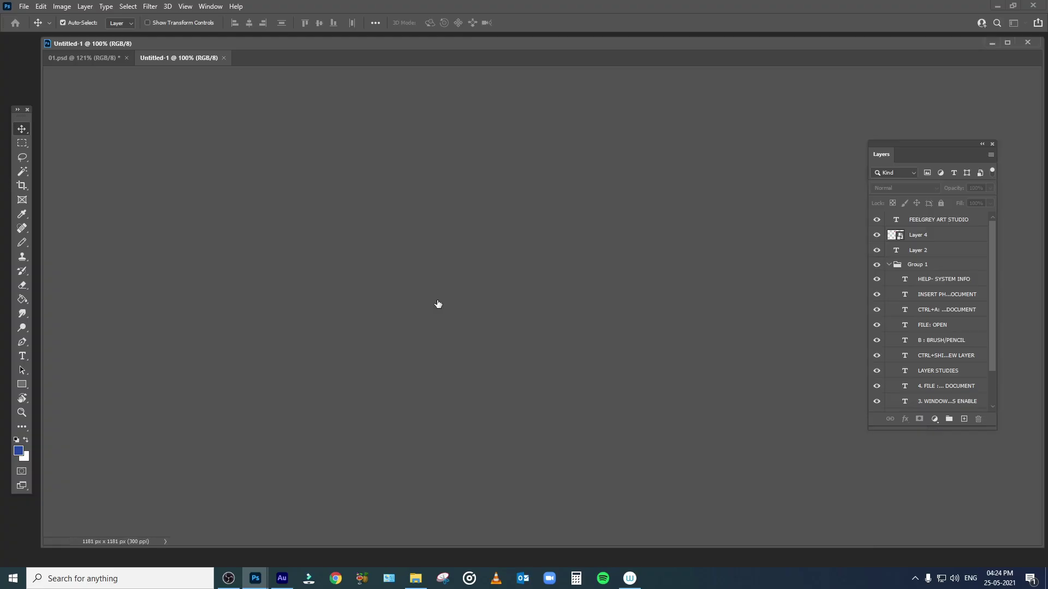
# Switch to full-screen view and open the parrots image 3157370 from the tutorial folder.
pyautogui.press('f')
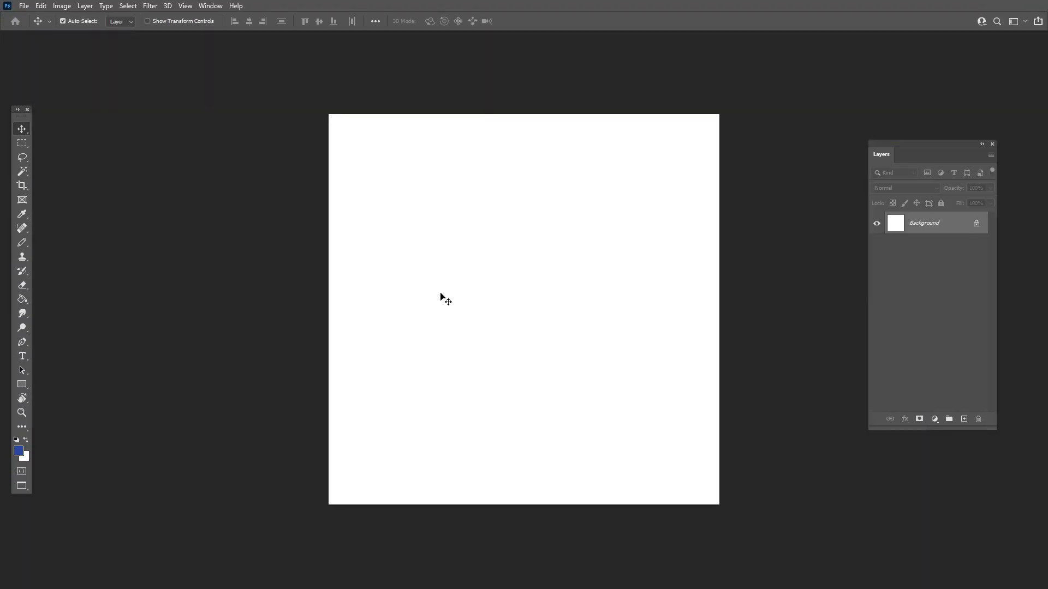
pyautogui.scroll(1, 439, 297)
pyautogui.moveTo(559, 331); pyautogui.dragTo(444, 319)
pyautogui.moveTo(506, 365)
pyautogui.mouseDown()
pyautogui.moveTo(526, 358)
pyautogui.moveTo(453, 273)
pyautogui.moveTo(467, 303)
pyautogui.mouseUp()
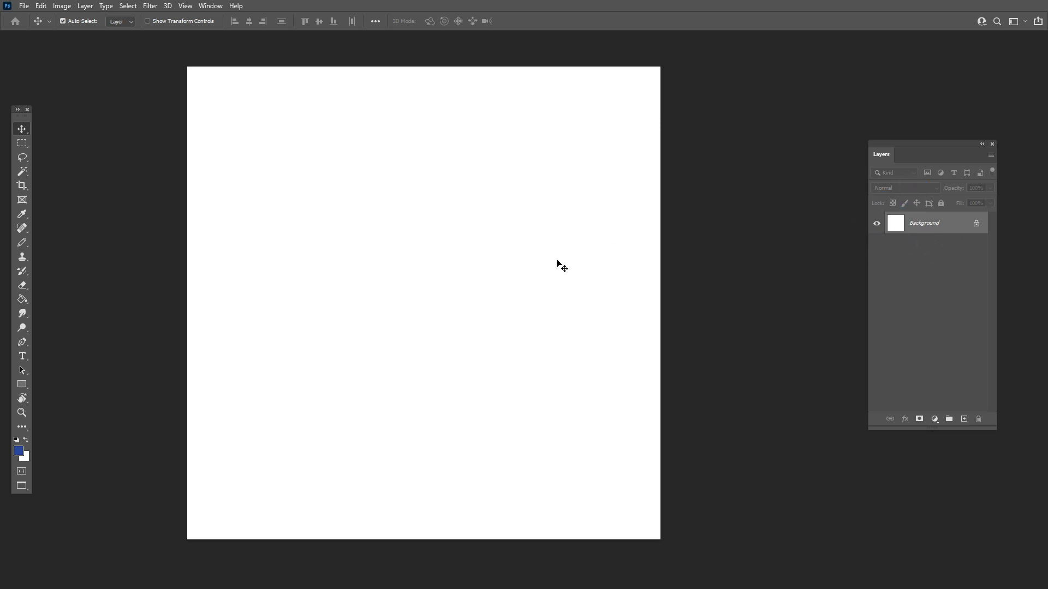
pyautogui.hotkey('ctrl', 'o')
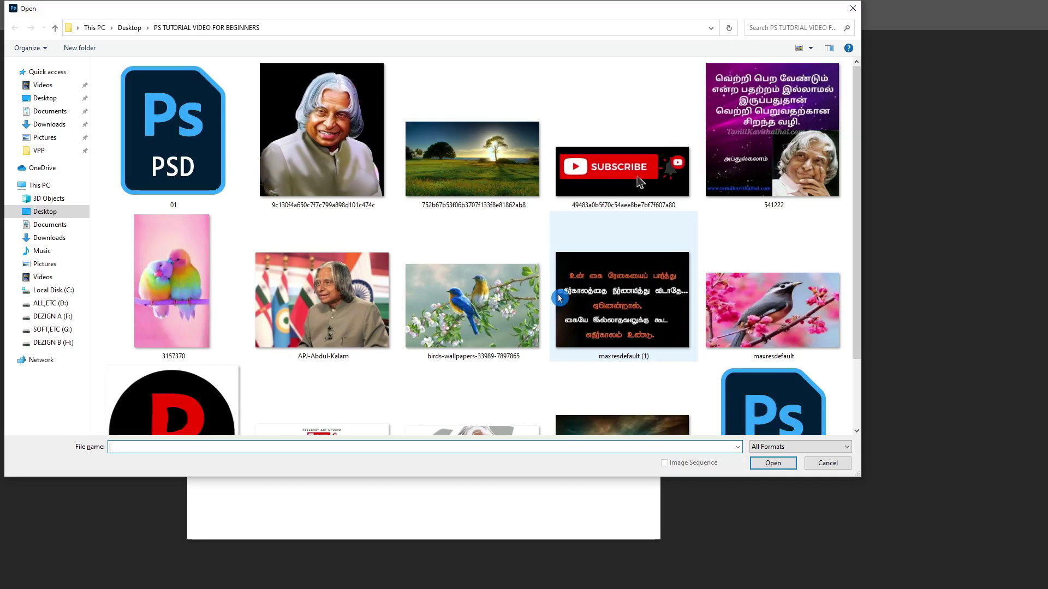
pyautogui.doubleClick(196, 260)
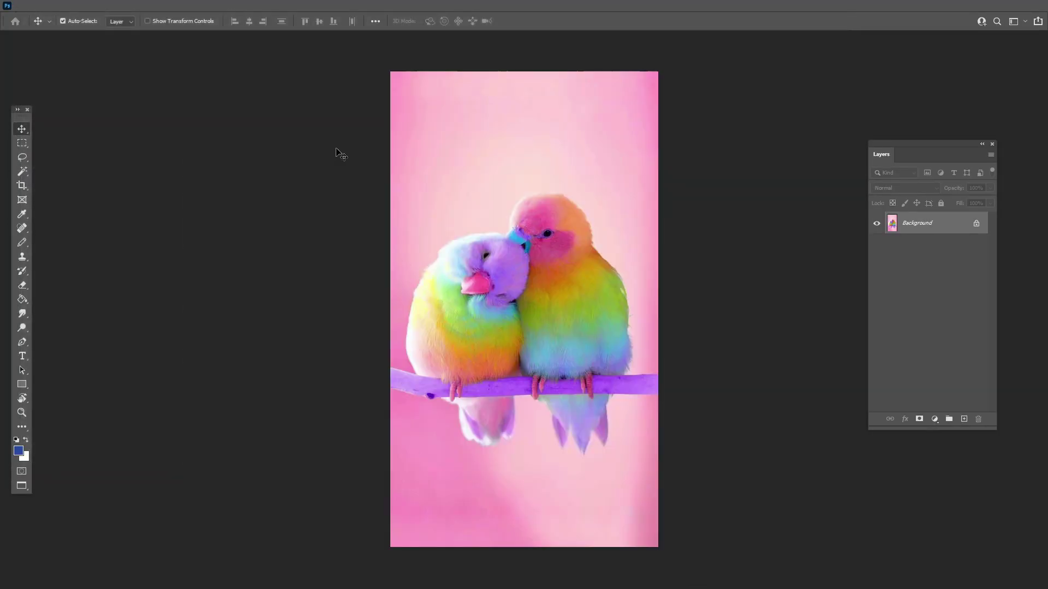
# Zoom into the parrots photo until individual pixels show, then zoom out slightly.
pyautogui.hotkey('ctrl', '-')
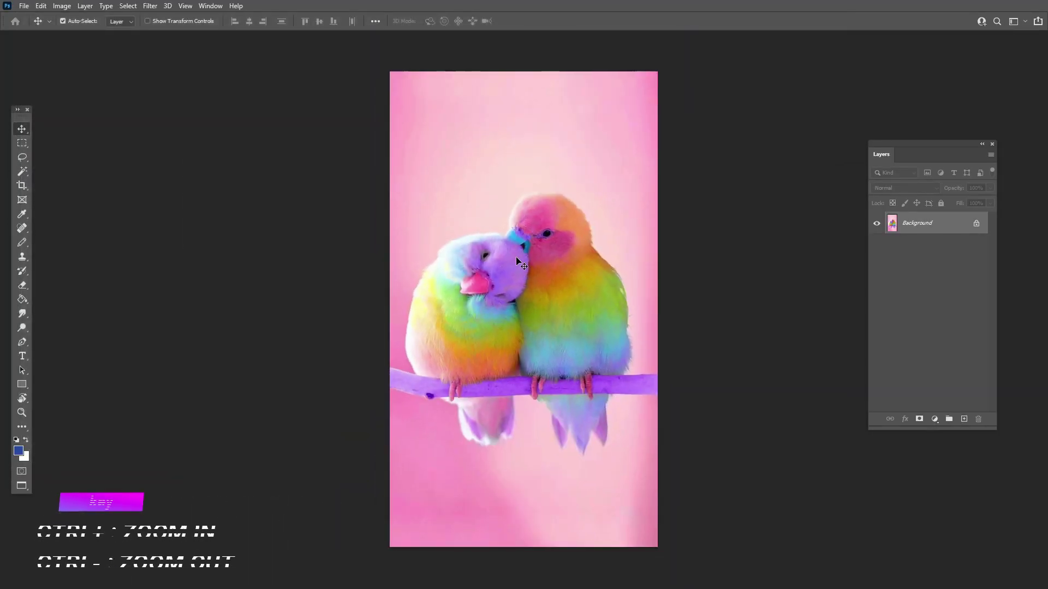
pyautogui.hotkey('ctrl', '+')
pyautogui.hotkey('ctrl', '+')
pyautogui.hotkey('ctrl', '+')
pyautogui.hotkey('ctrl', '+')
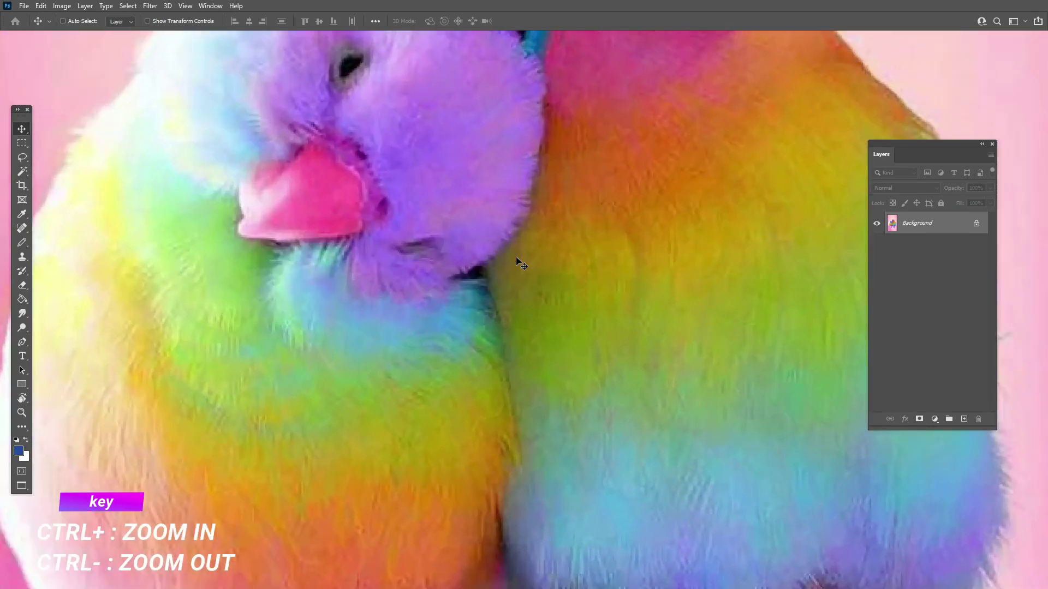
pyautogui.hotkey('ctrl', '+')
pyautogui.hotkey('ctrl', '+')
pyautogui.hotkey('ctrl', '+')
pyautogui.hotkey('ctrl', '+')
pyautogui.hotkey('ctrl', '+')
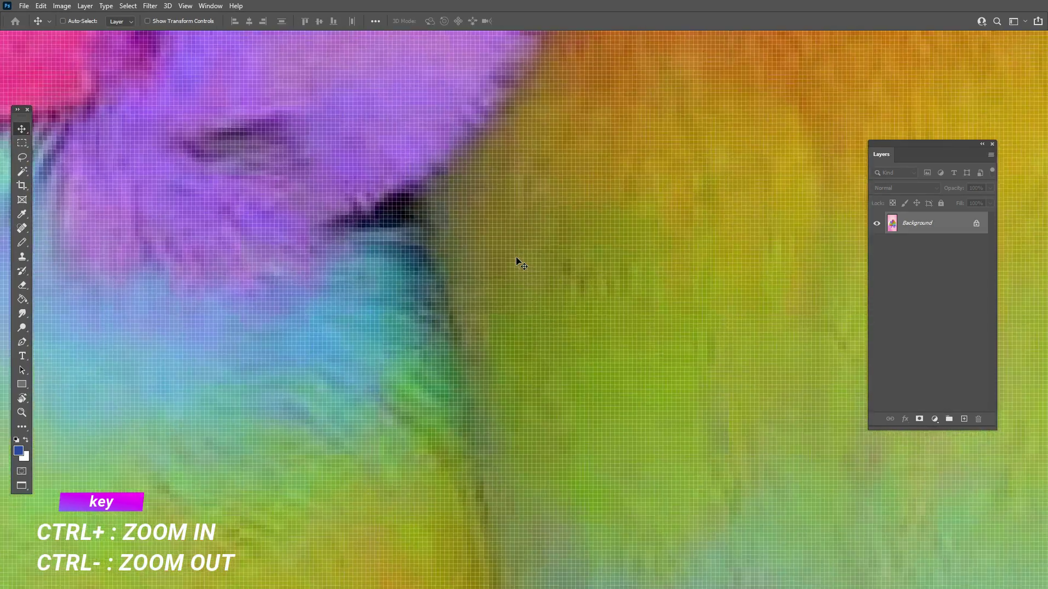
pyautogui.hotkey('ctrl', '+')
pyautogui.hotkey('ctrl', '+')
pyautogui.hotkey('ctrl', '+')
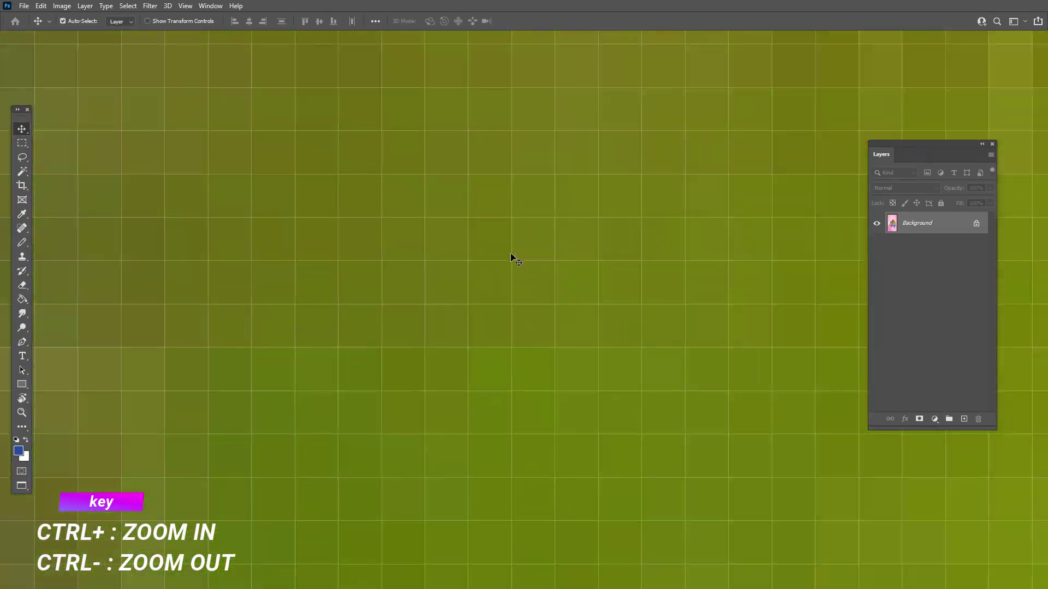
pyautogui.press('ctrl')
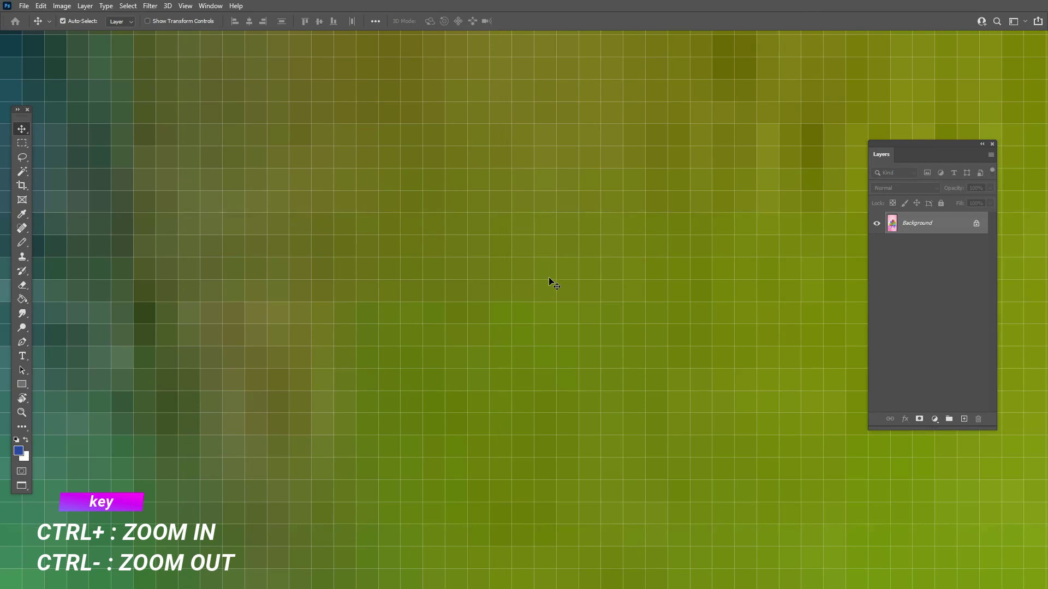
pyautogui.hotkey('ctrl', '-')
# Scroll around the zoomed parrots photo to inspect it.
pyautogui.hscroll(-2, 628, 221)
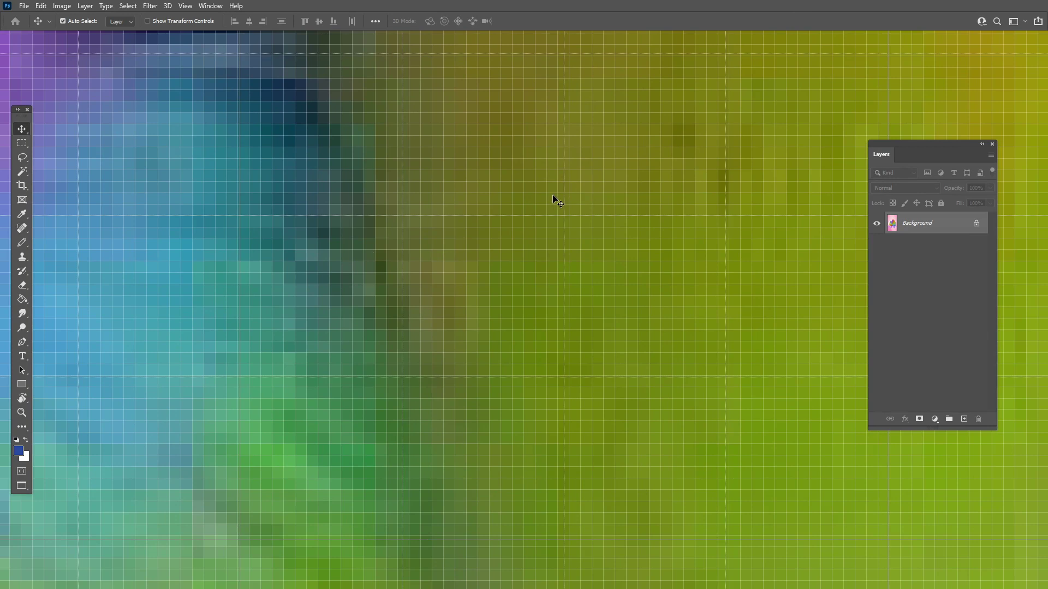
pyautogui.hscroll(-2, 232, 305)
pyautogui.scroll(3, 232, 306)
pyautogui.scroll(2, 276, 300)
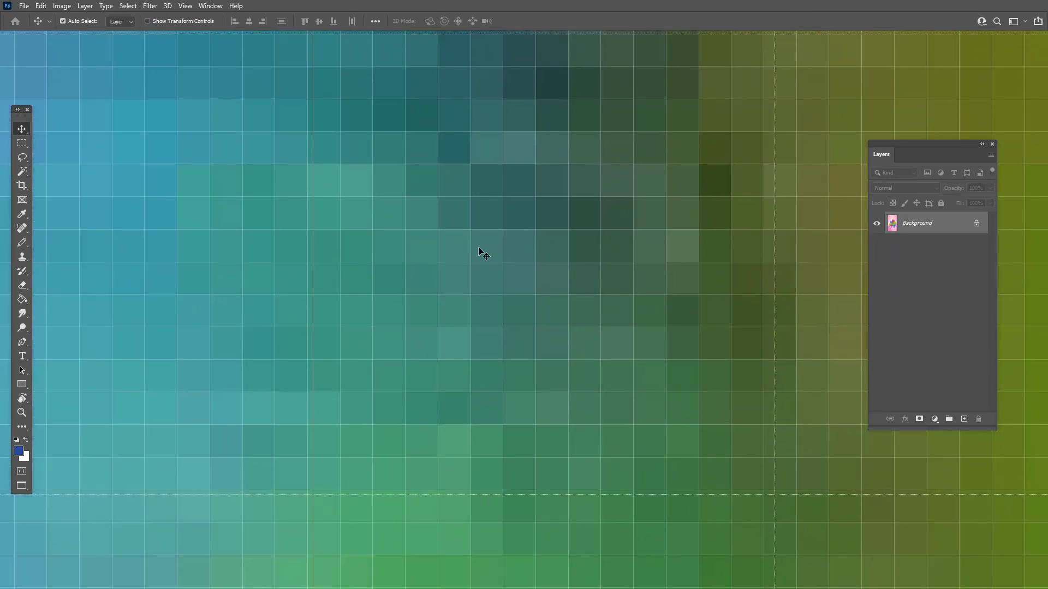
pyautogui.scroll(-2, 495, 256)
pyautogui.scroll(-2, 495, 257)
pyautogui.scroll(-2, 495, 258)
pyautogui.scroll(-2, 495, 258)
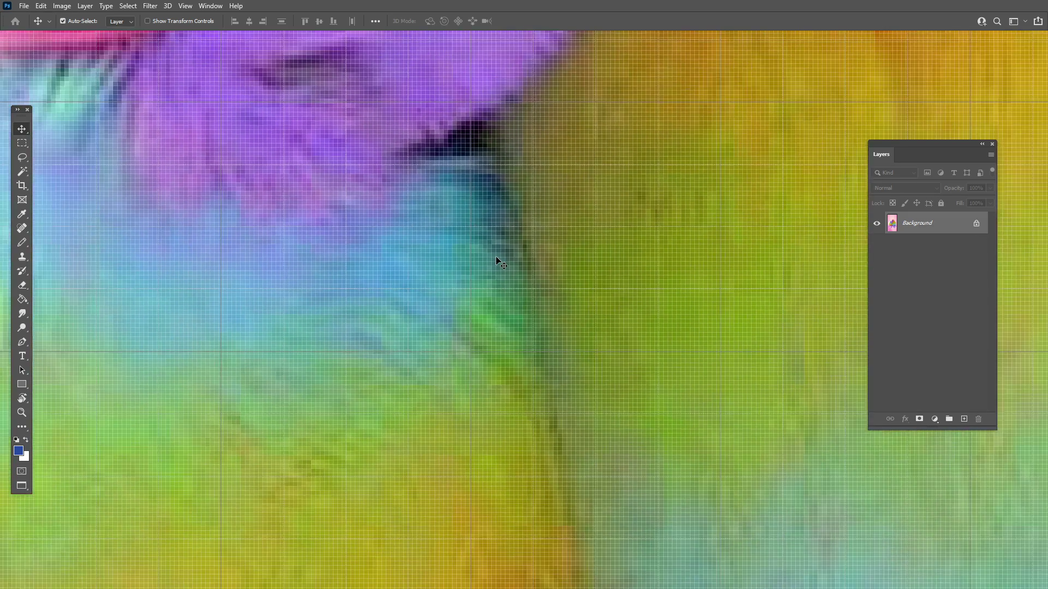
pyautogui.scroll(-2, 497, 258)
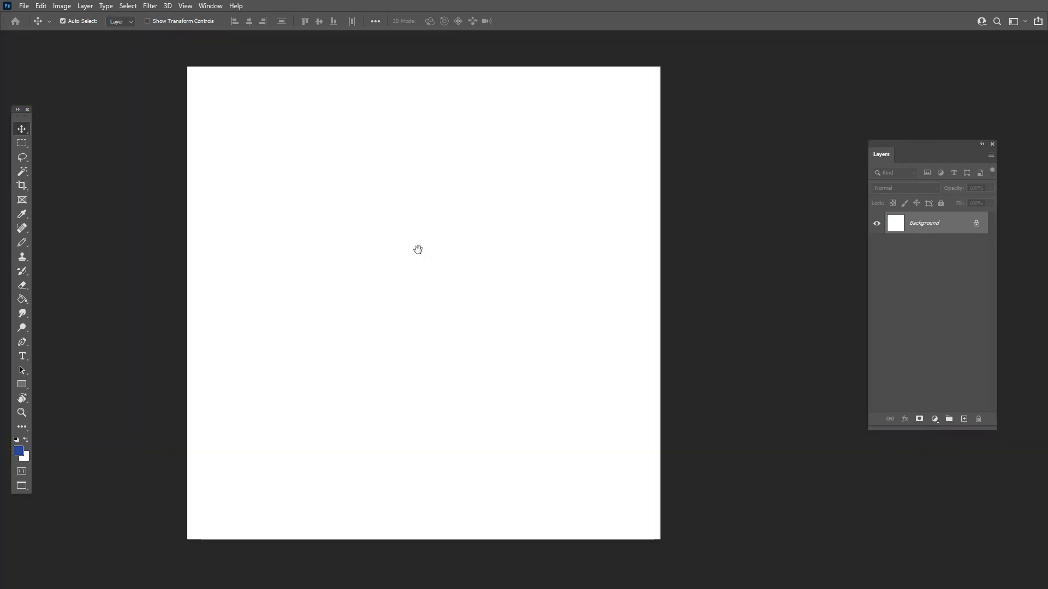
pyautogui.moveTo(461, 259); pyautogui.dragTo(449, 222)
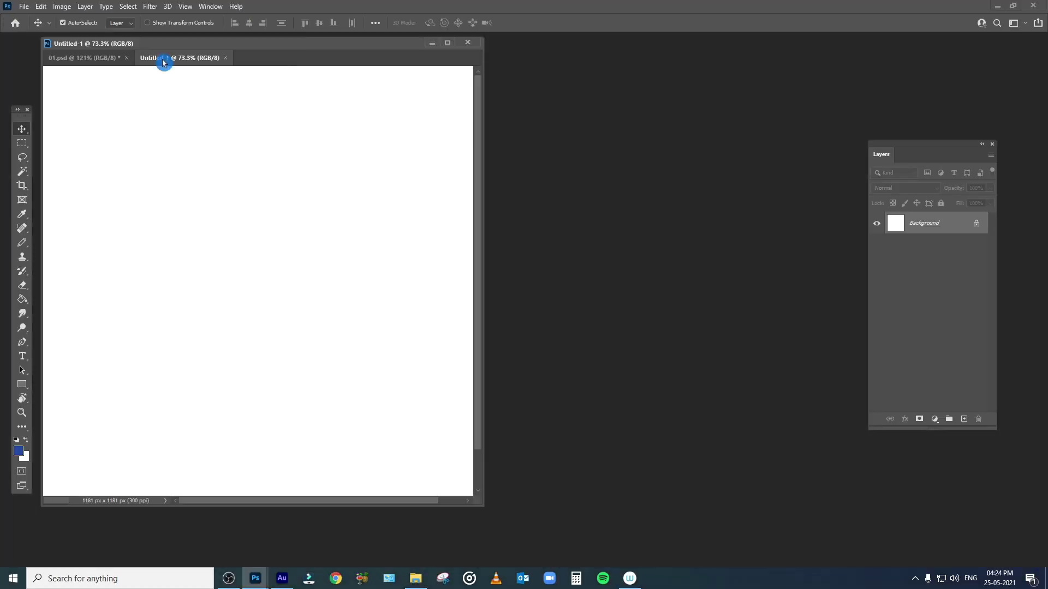
pyautogui.click(109, 65)
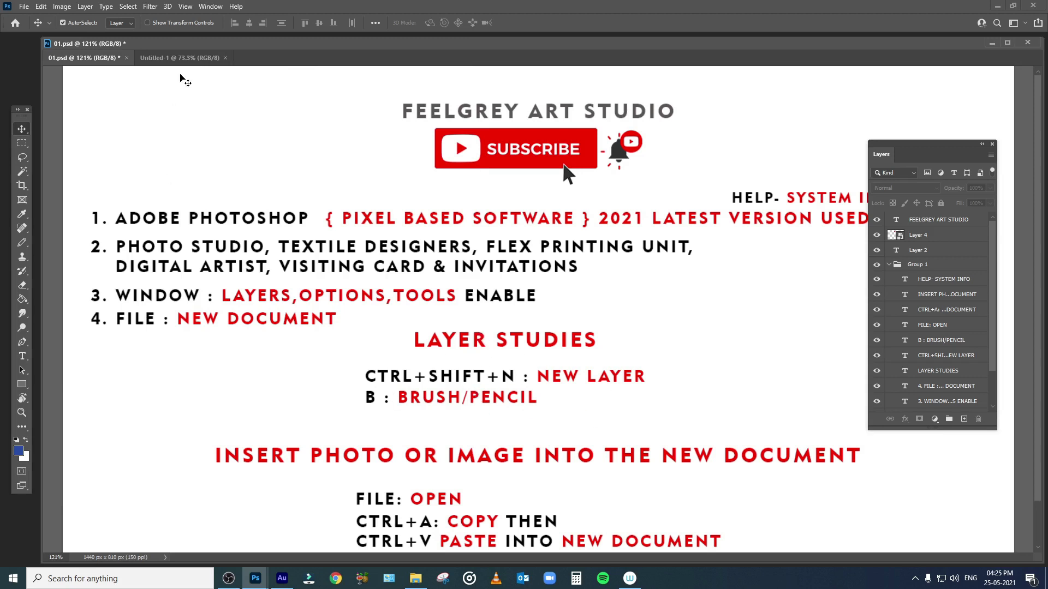
pyautogui.click(180, 58)
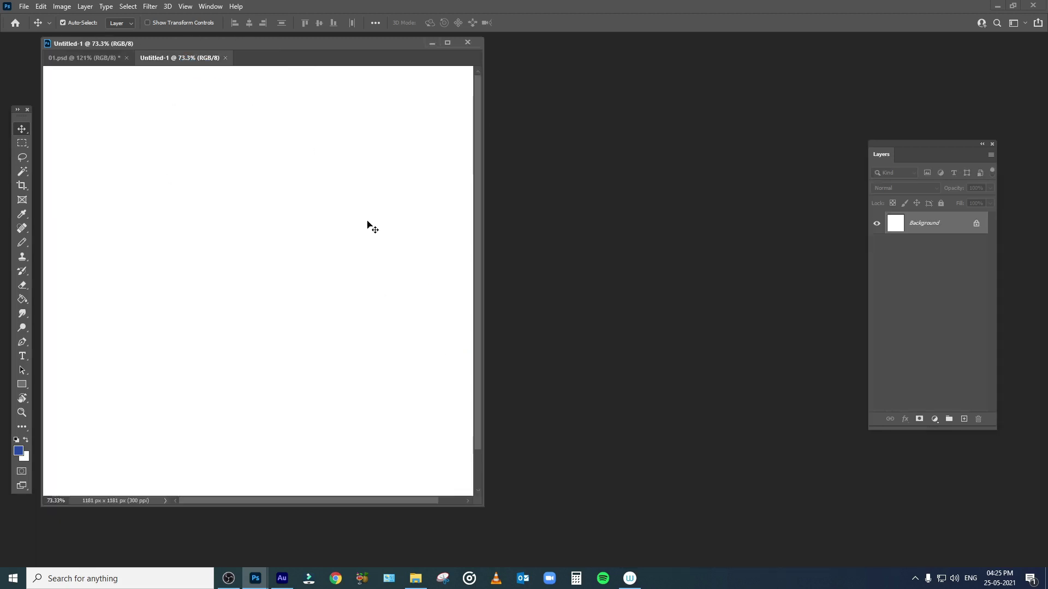
pyautogui.press('f')
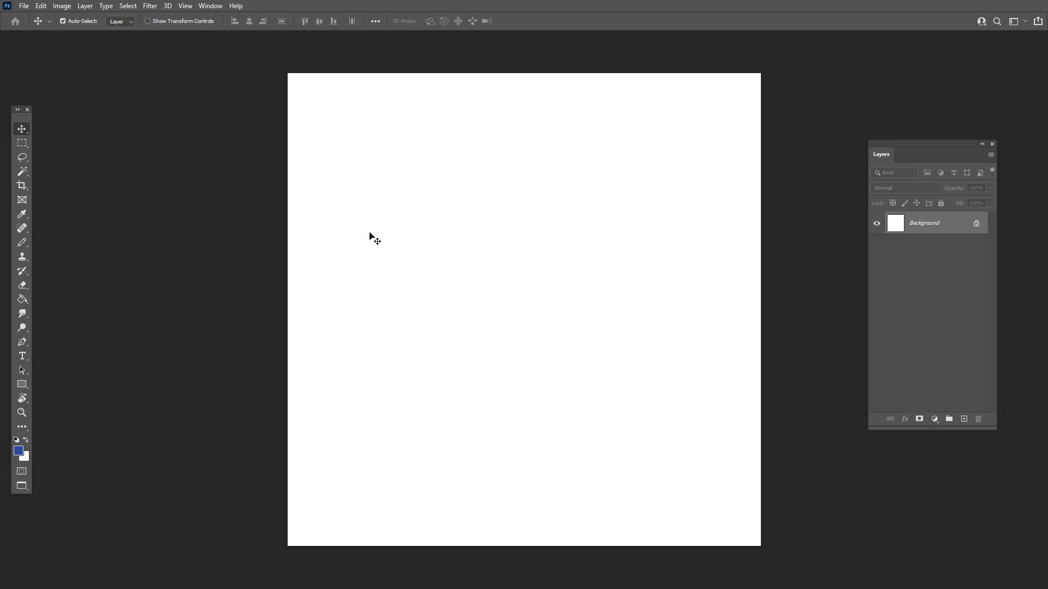
pyautogui.click(949, 243)
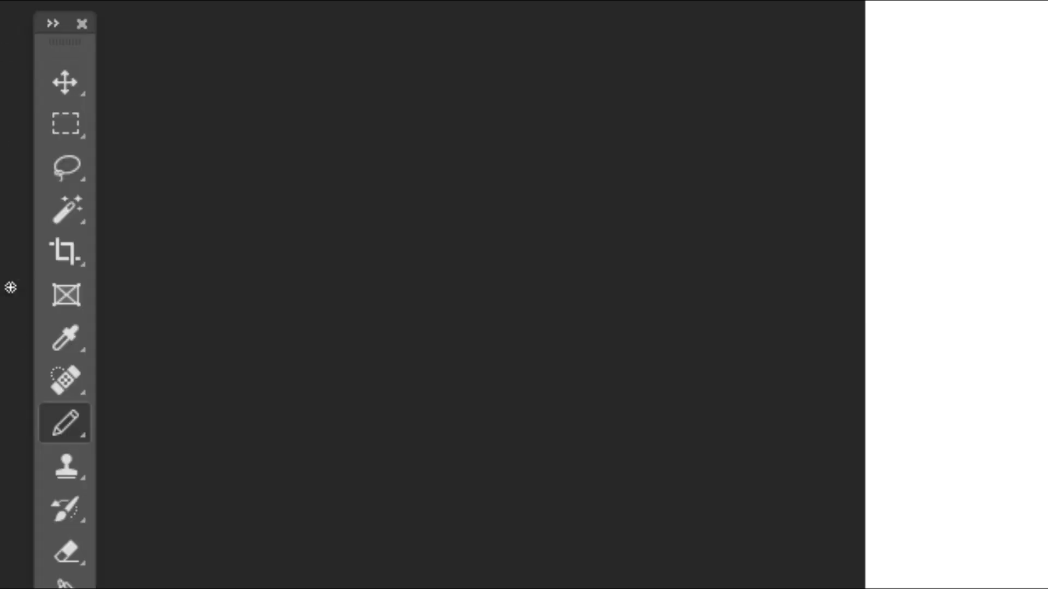
# Select the Pencil tool with a light blue foreground colour.
pyautogui.moveTo(32, 249); pyautogui.dragTo(74, 260)
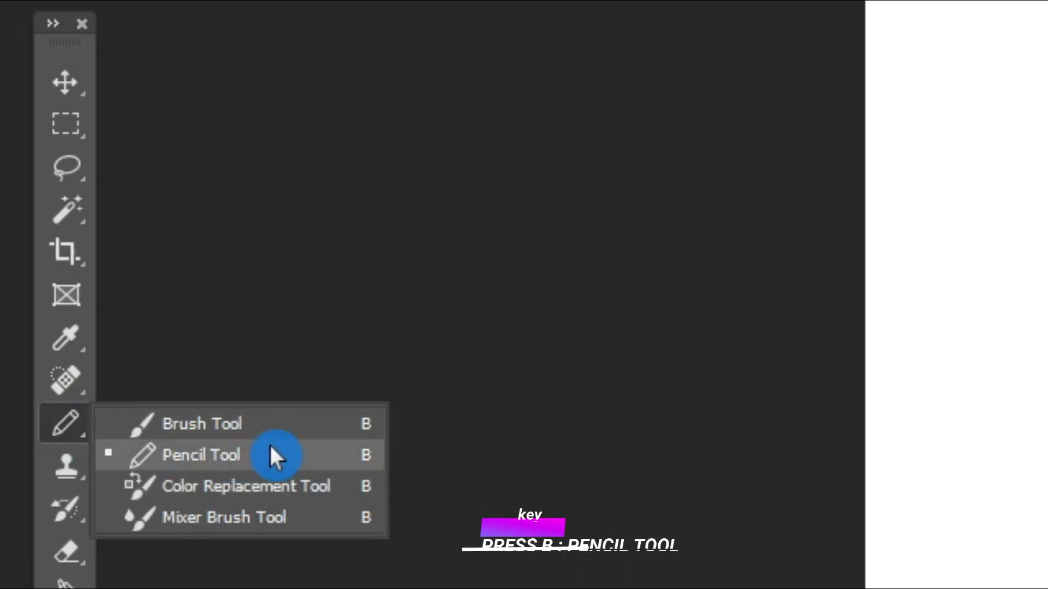
pyautogui.click(222, 456)
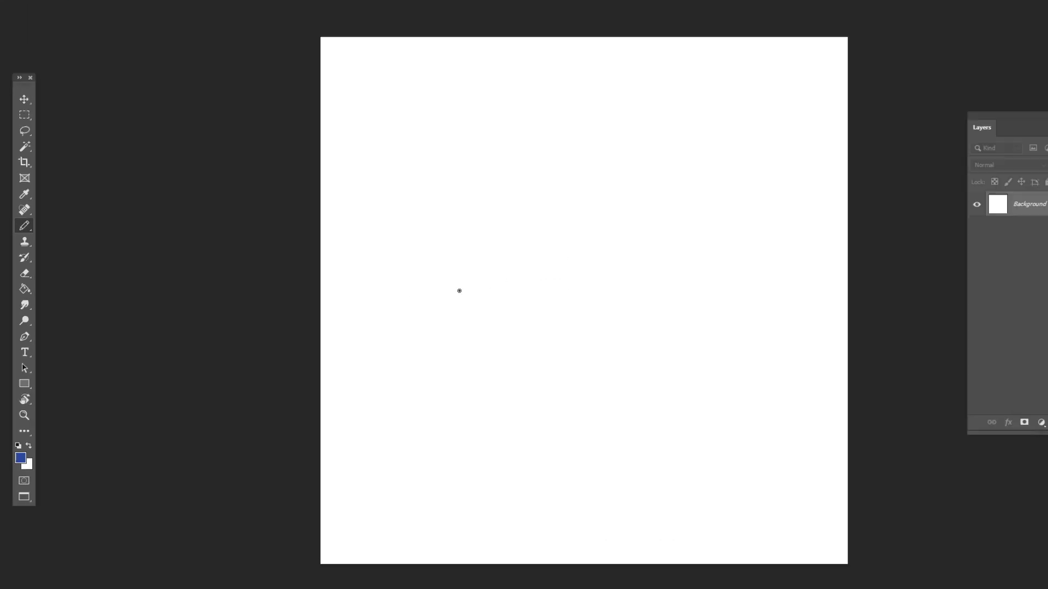
pyautogui.click(19, 451)
pyautogui.click(964, 67)
pyautogui.press('Return')
# Draw a blue stem with leaf loops, then add a new empty layer.
pyautogui.moveTo(440, 326)
pyautogui.mouseDown()
pyautogui.moveTo(430, 311)
pyautogui.moveTo(398, 339)
pyautogui.moveTo(439, 341)
pyautogui.moveTo(468, 409)
pyautogui.mouseUp()
pyautogui.moveTo(410, 387); pyautogui.dragTo(465, 433)
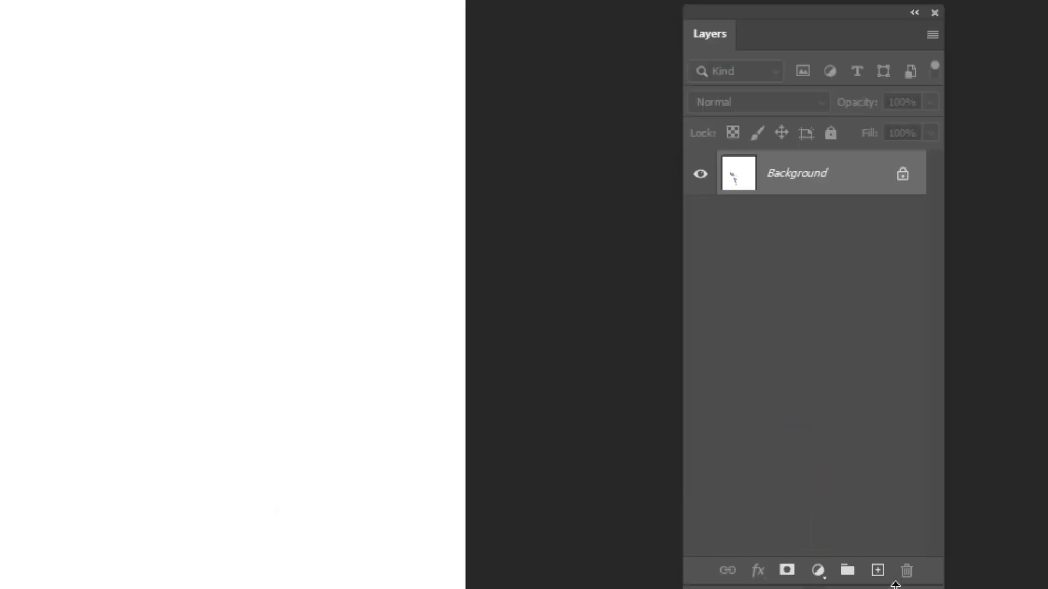
pyautogui.click(963, 419)
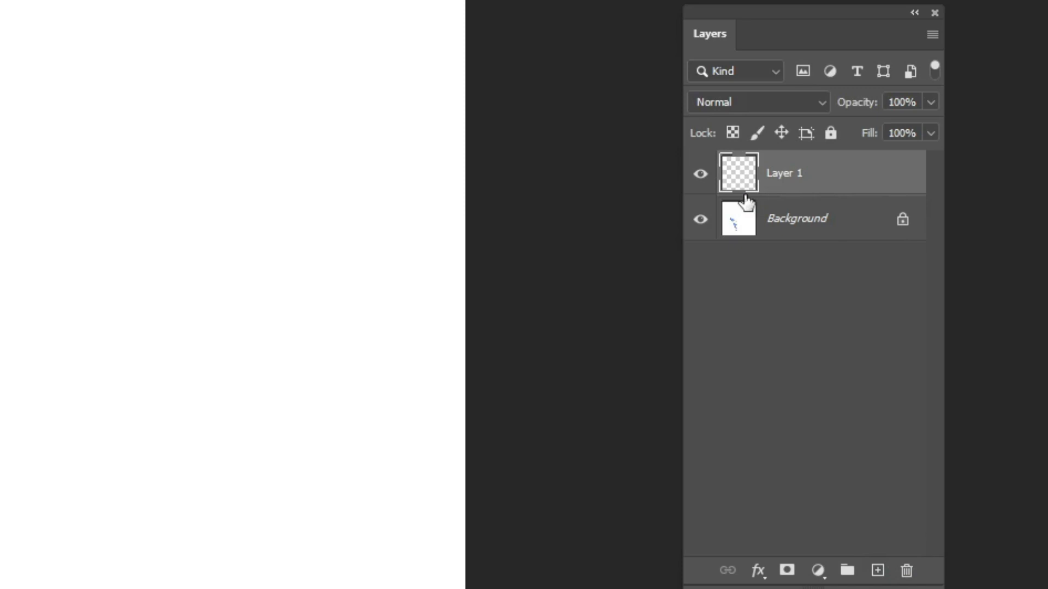
# Rename Layer 1 to 01, dismissing the Layer Style dialog opened by mistake.
pyautogui.doubleClick(785, 174)
pyautogui.write('01')
pyautogui.press('Return')
pyautogui.doubleClick(775, 177)
pyautogui.click(868, 194)
pyautogui.doubleClick(895, 179)
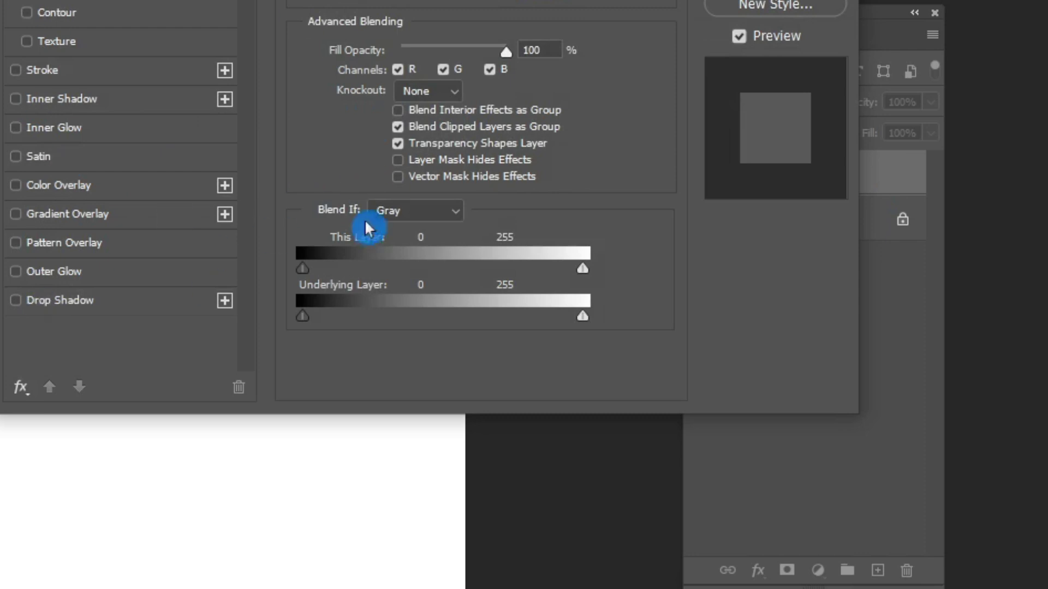
pyautogui.press('Escape')
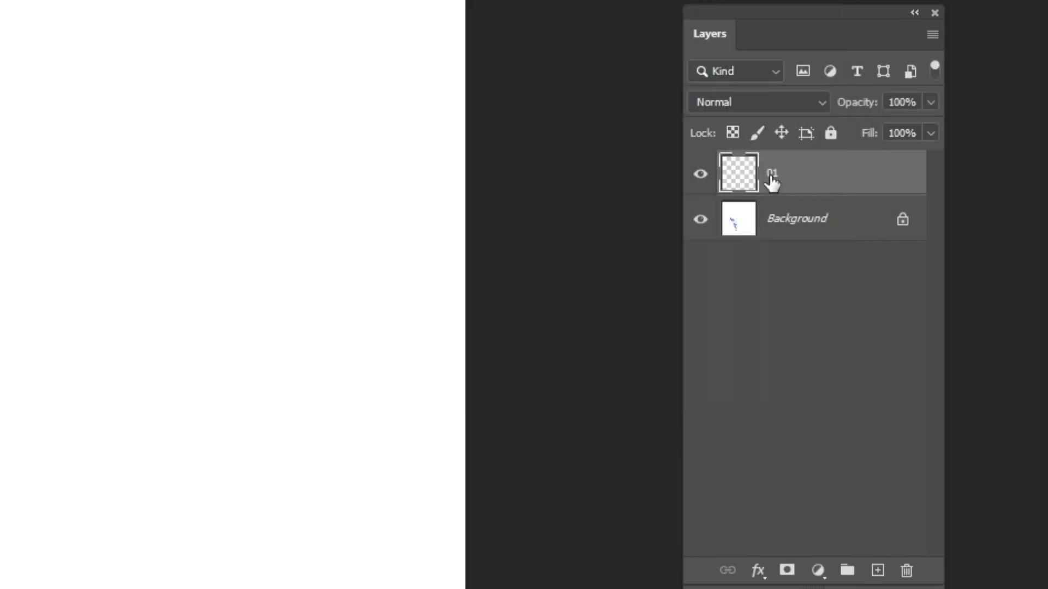
pyautogui.doubleClick(773, 173)
pyautogui.press('Return')
pyautogui.click(18, 450)
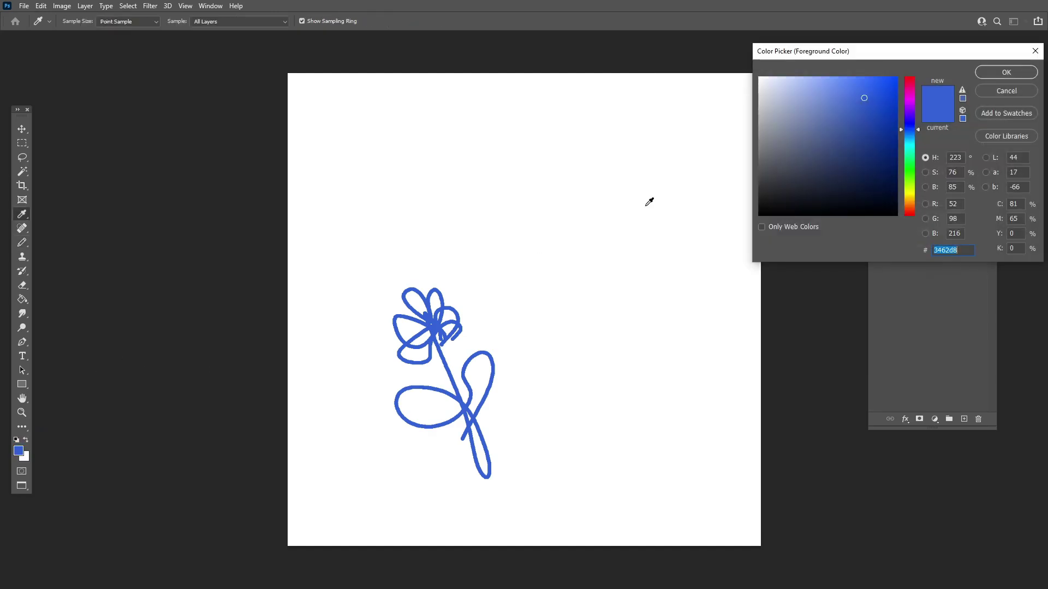
# Draw a green pencil flower with petals, stem and leaf on layer 01.
pyautogui.click(915, 165)
pyautogui.click(1005, 72)
pyautogui.press('b')
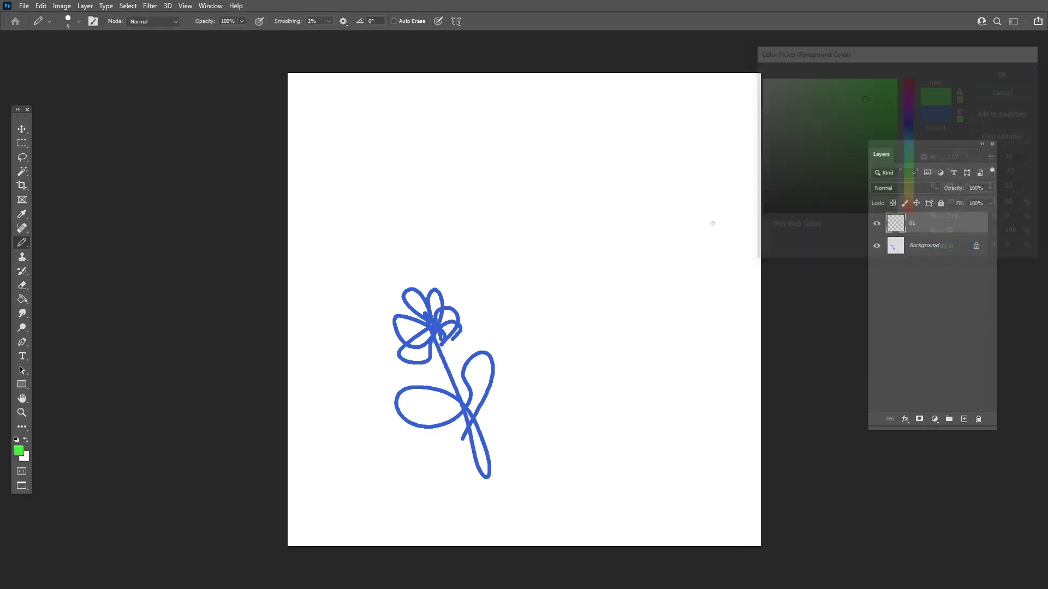
pyautogui.moveTo(523, 239)
pyautogui.mouseDown()
pyautogui.moveTo(526, 248)
pyautogui.moveTo(482, 267)
pyautogui.moveTo(554, 249)
pyautogui.moveTo(595, 387)
pyautogui.mouseUp()
pyautogui.moveTo(560, 333)
pyautogui.mouseDown()
pyautogui.moveTo(510, 334)
pyautogui.moveTo(576, 346)
pyautogui.mouseUp()
# Toggle layer 01 and Background visibility to compare, then add a new empty layer.
pyautogui.click(877, 225)
pyautogui.click(877, 246)
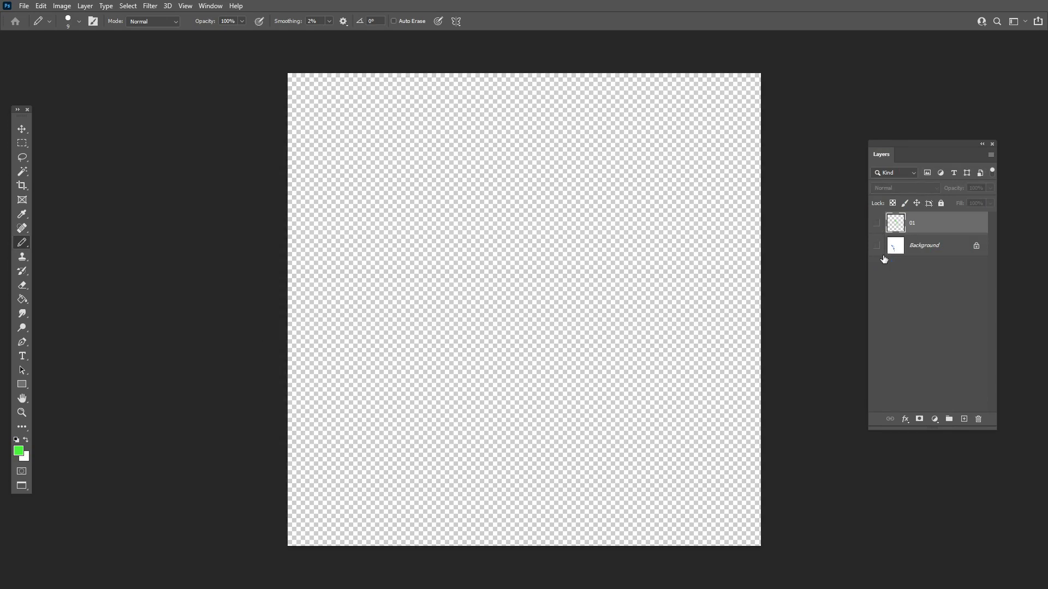
pyautogui.click(877, 225)
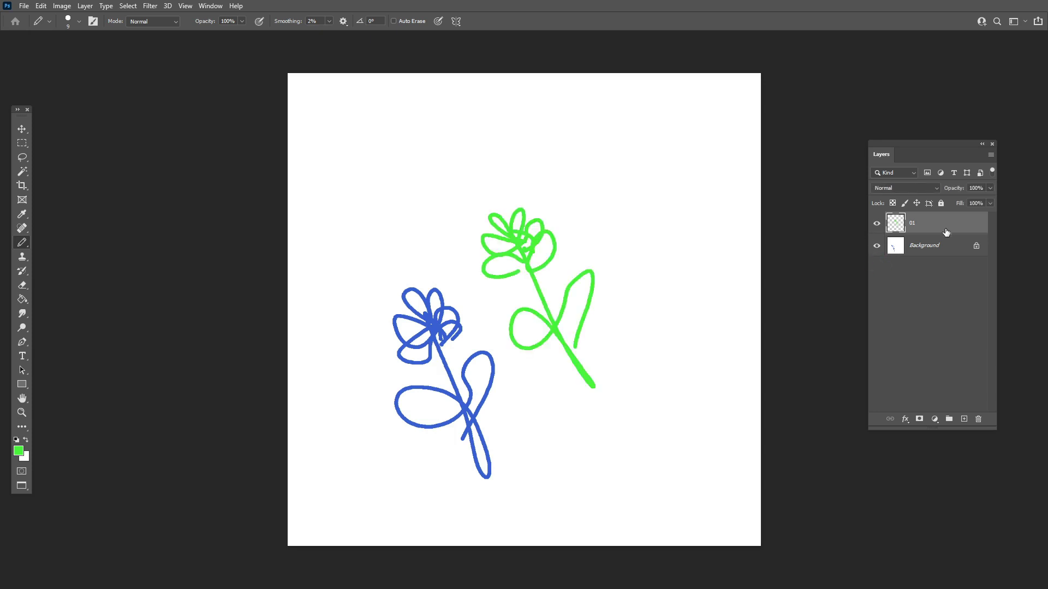
pyautogui.click(877, 246)
pyautogui.click(877, 223)
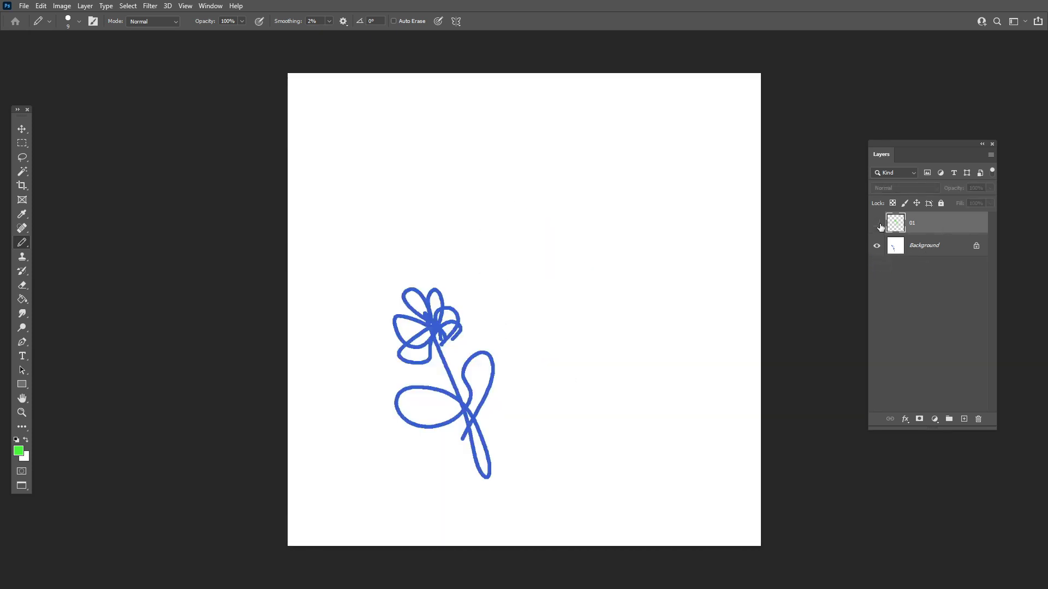
pyautogui.click(964, 419)
pyautogui.doubleClick(923, 223)
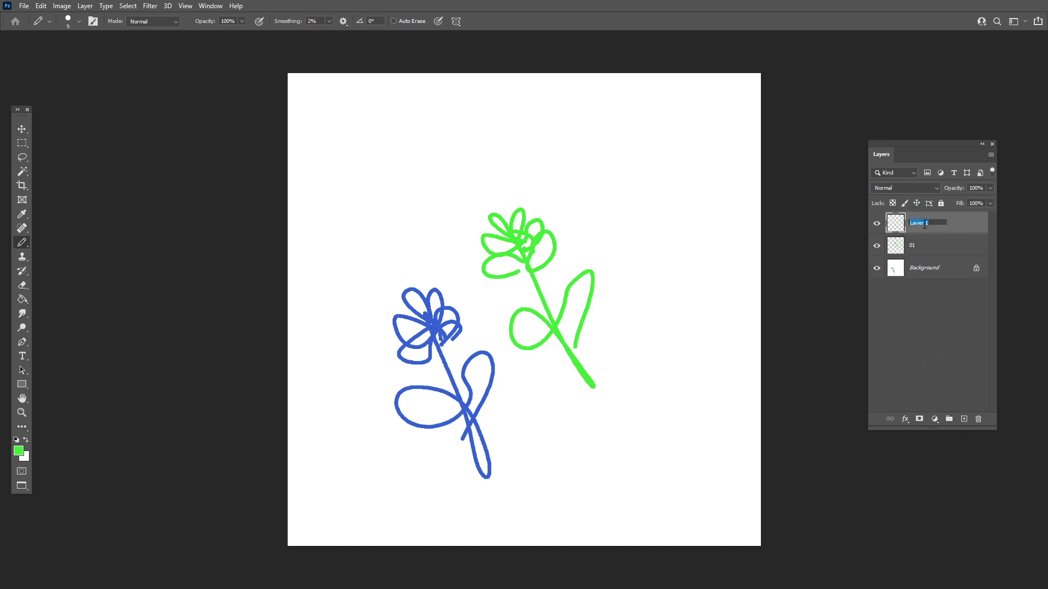
# Name the new layer 02 and set the foreground colour to magenta.
pyautogui.press('Return')
pyautogui.click(18, 450)
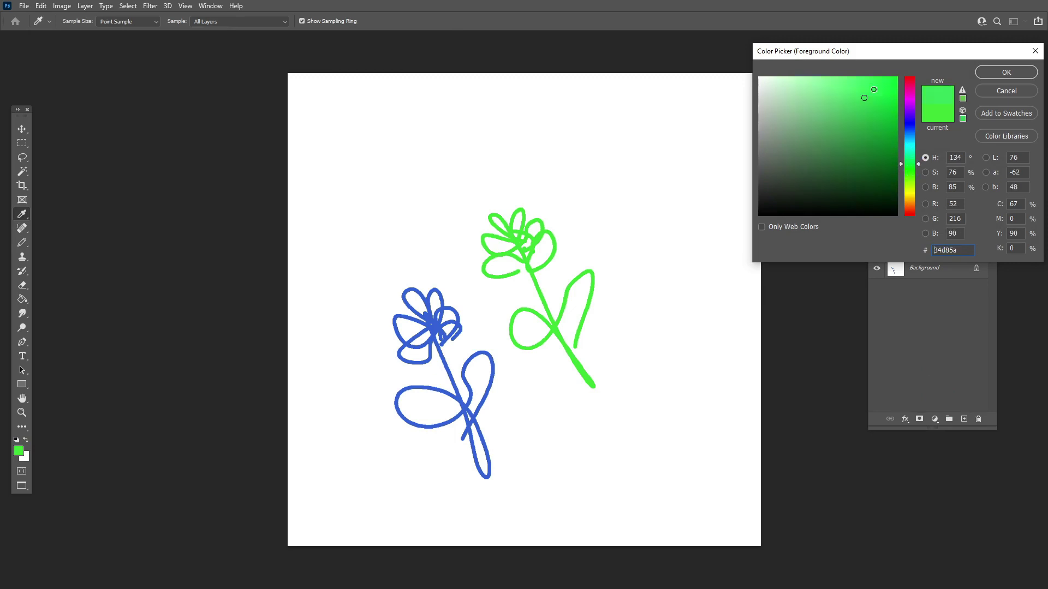
pyautogui.click(910, 90)
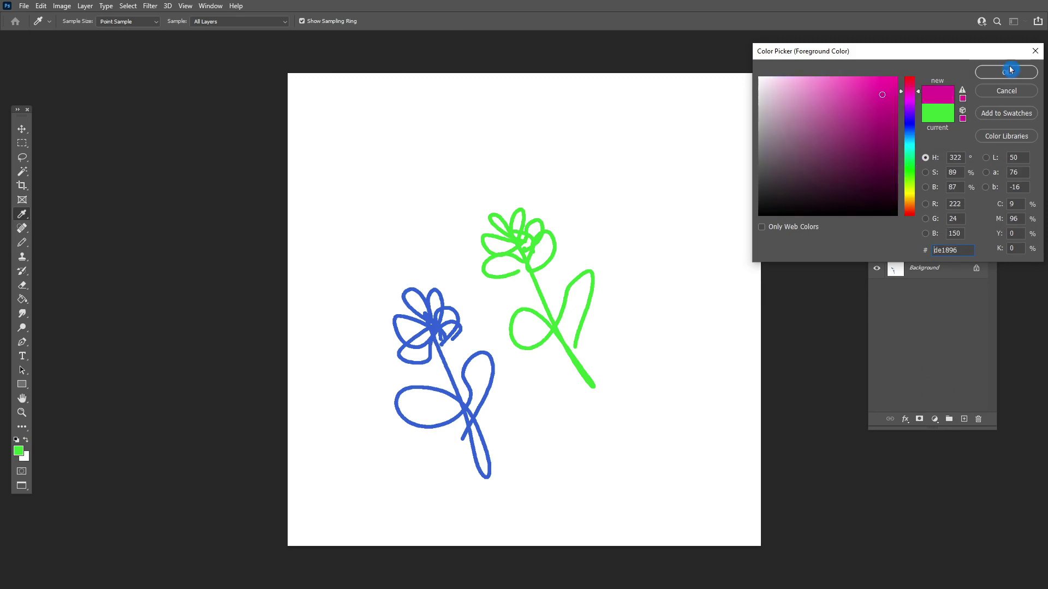
pyautogui.click(1006, 72)
# Draw a large magenta flower with a curved stem and looping leaves on layer 02.
pyautogui.press('b')
pyautogui.moveTo(589, 204)
pyautogui.mouseDown()
pyautogui.moveTo(615, 184)
pyautogui.moveTo(611, 235)
pyautogui.mouseUp()
pyautogui.moveTo(579, 180)
pyautogui.mouseDown()
pyautogui.moveTo(589, 232)
pyautogui.moveTo(608, 164)
pyautogui.moveTo(642, 191)
pyautogui.mouseUp()
pyautogui.moveTo(603, 232); pyautogui.dragTo(692, 397)
pyautogui.moveTo(663, 291); pyautogui.dragTo(688, 287)
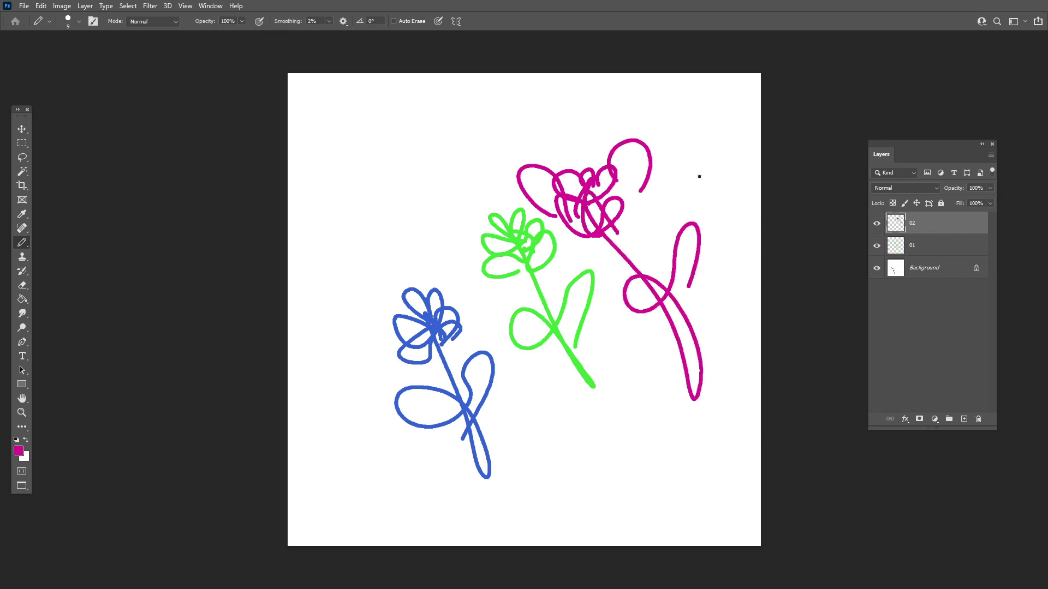
# Hide flower layers 02 and 01 so only the Background's blue flower stays visible.
pyautogui.click(877, 224)
pyautogui.click(877, 246)
pyautogui.click(877, 268)
pyautogui.click(907, 268)
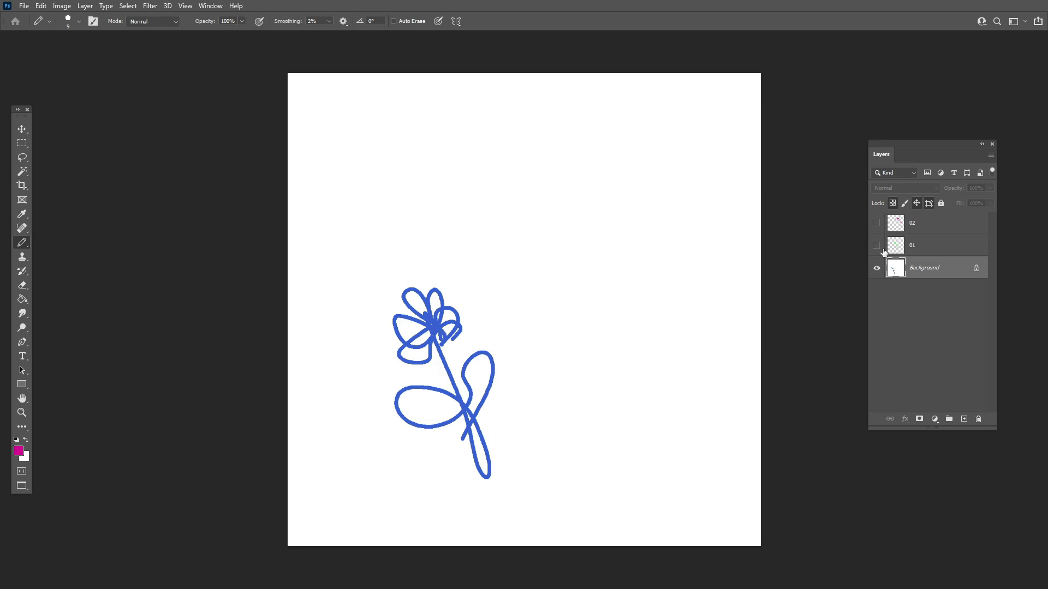
pyautogui.click(877, 268)
pyautogui.click(926, 252)
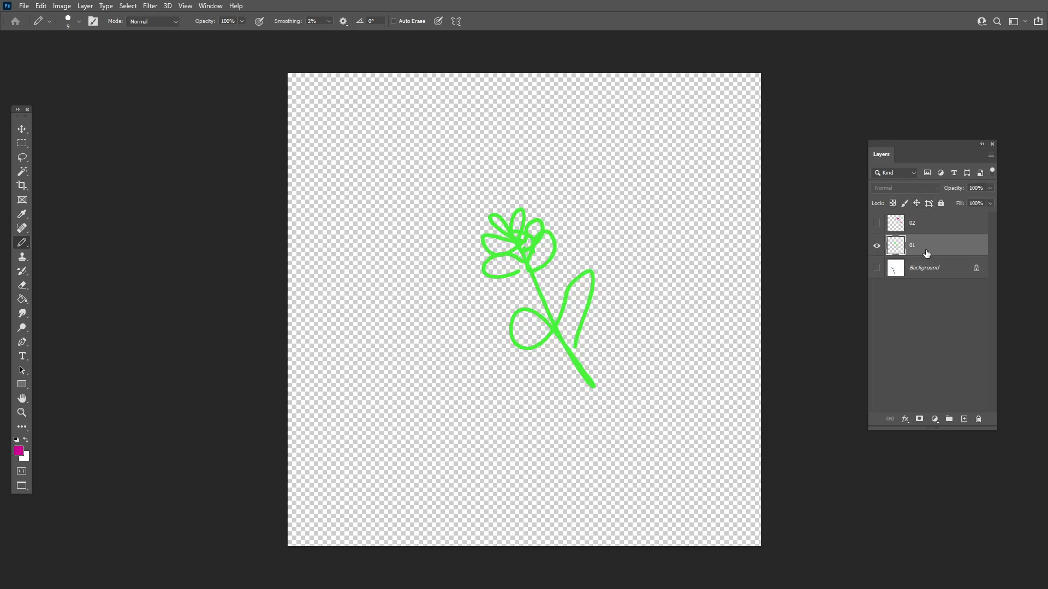
pyautogui.click(877, 268)
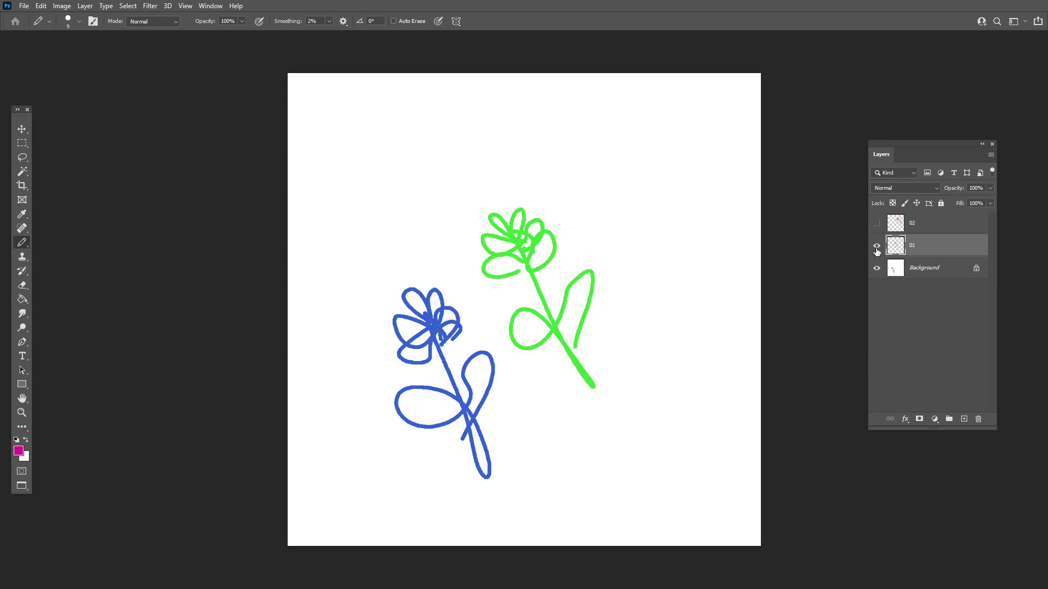
pyautogui.click(876, 247)
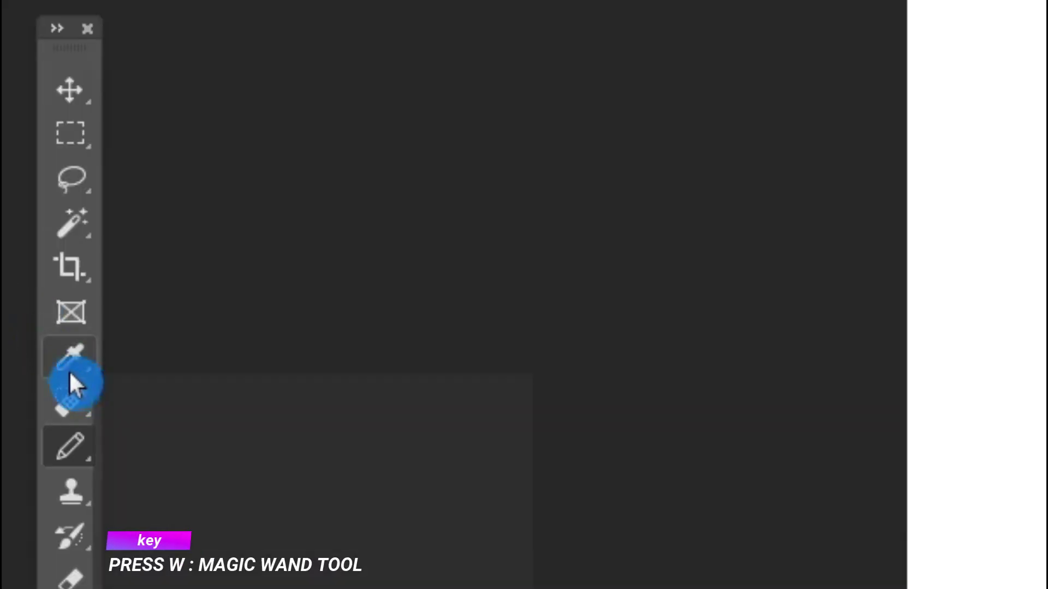
# Select the blue flower's strokes with the Magic Wand.
pyautogui.click(73, 234)
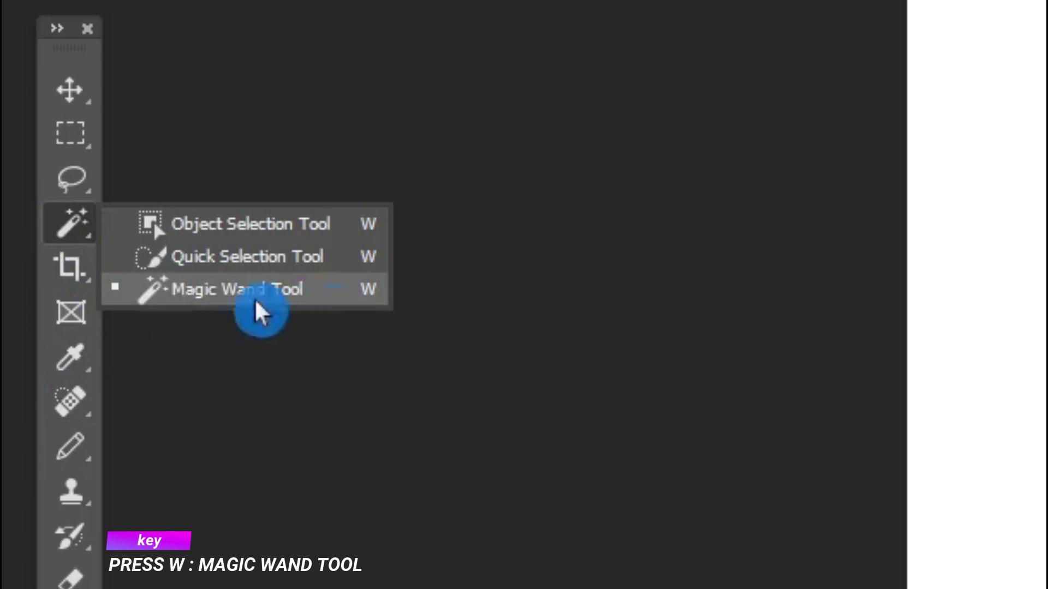
pyautogui.click(324, 298)
pyautogui.click(430, 321)
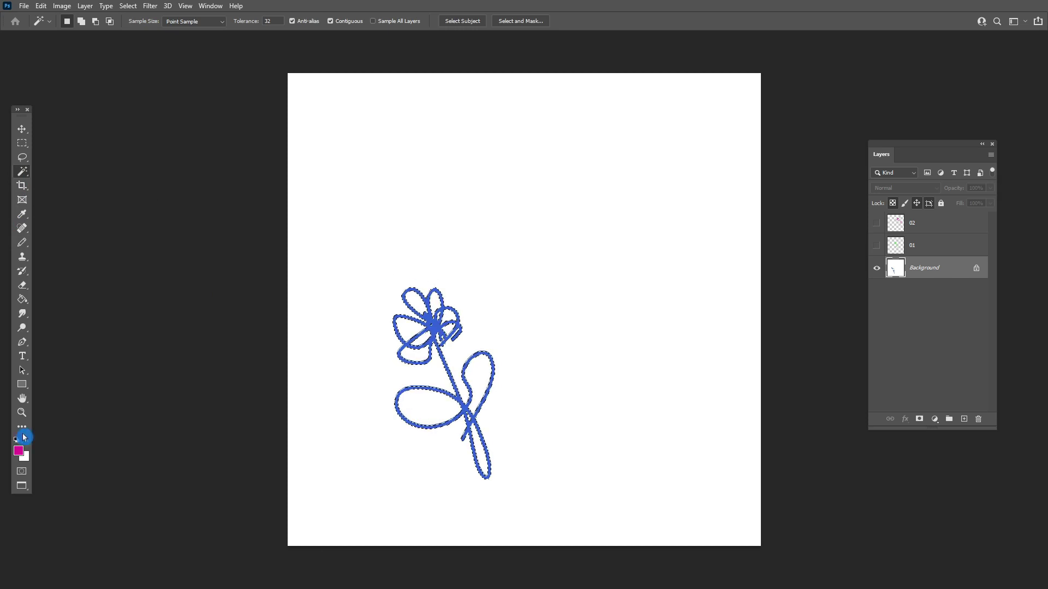
# Set the foreground colour to orange and choose the Paint Bucket tool.
pyautogui.click(18, 450)
pyautogui.click(916, 205)
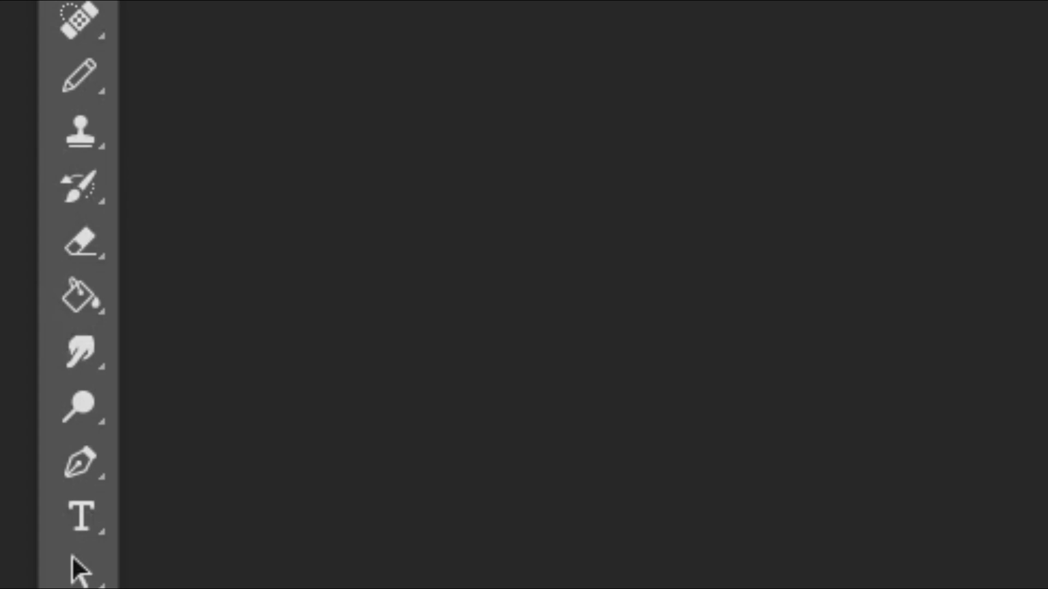
pyautogui.click(103, 299)
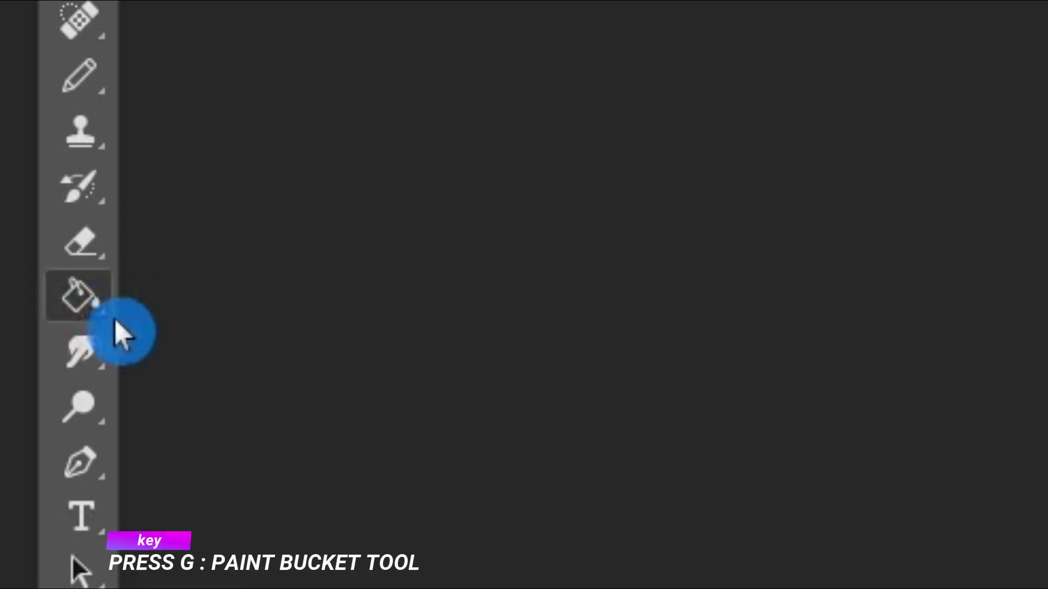
pyautogui.rightClick(64, 297)
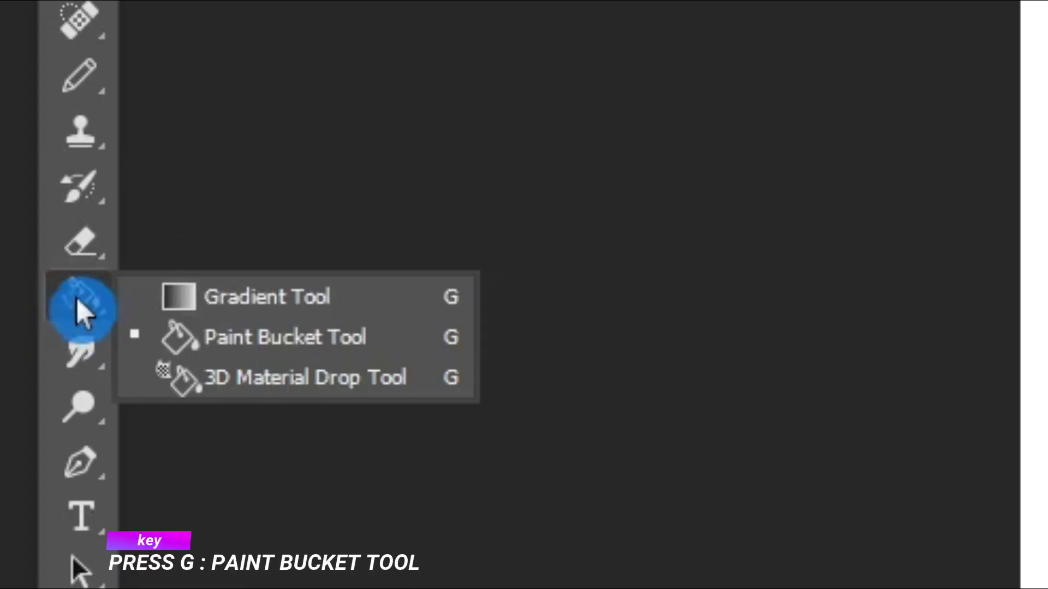
pyautogui.click(295, 349)
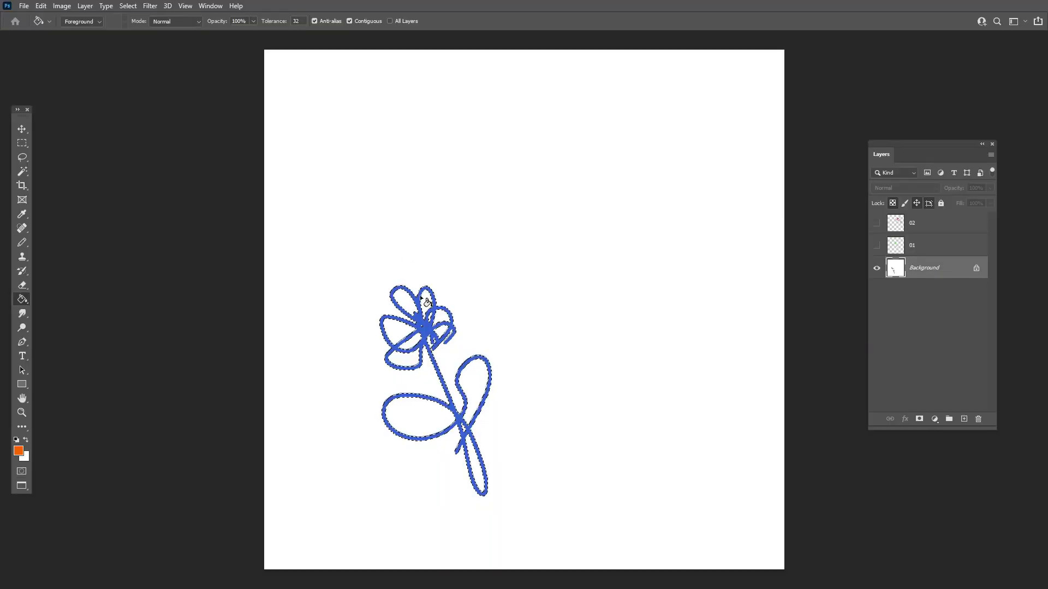
# Fill the selected blue flower strokes with orange, then deselect.
pyautogui.click(423, 325)
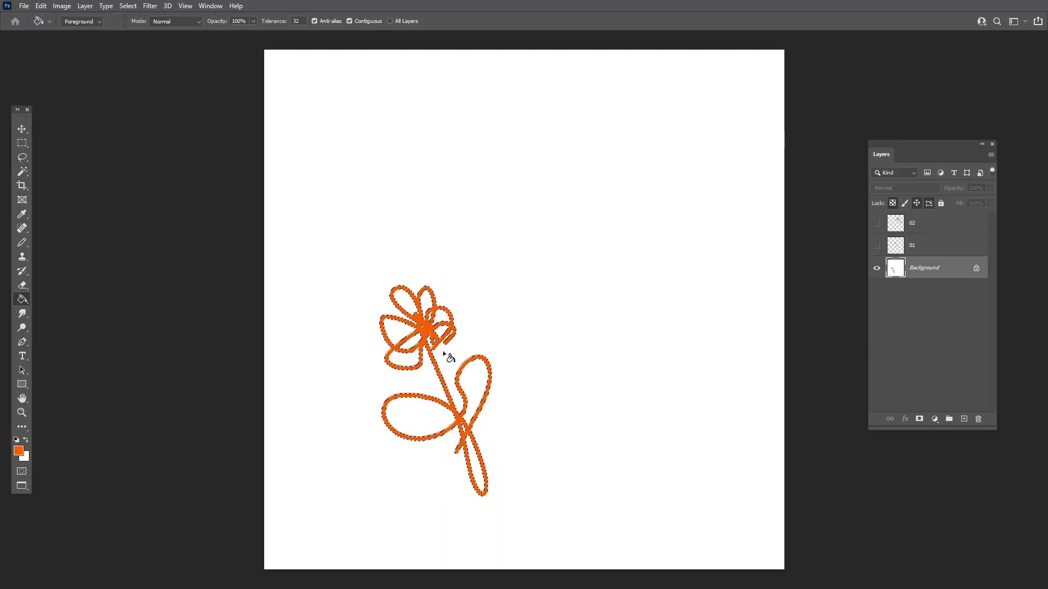
pyautogui.scroll(3, 426, 355)
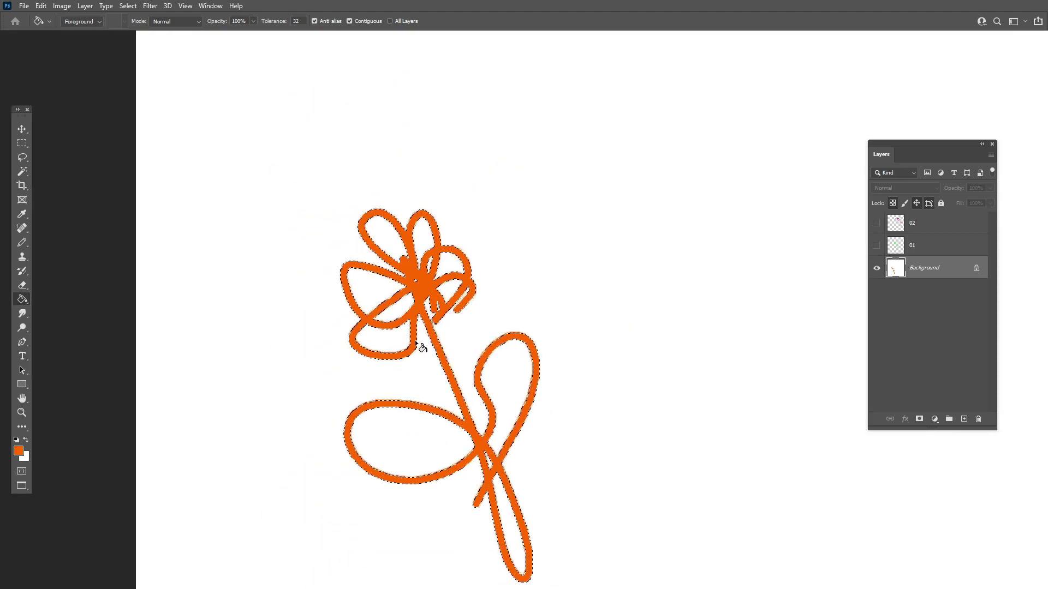
pyautogui.scroll(-2, 417, 344)
pyautogui.scroll(-2, 417, 344)
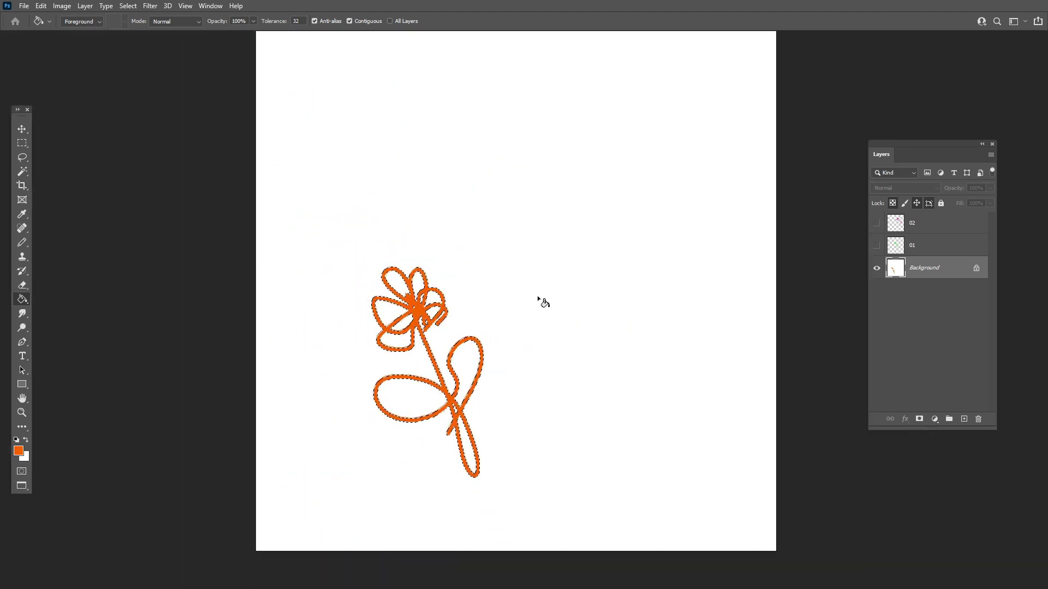
pyautogui.hotkey('ctrl', 'd')
# Show layers 01 and 02 again, hide the Background, and make layer 01 active.
pyautogui.click(876, 246)
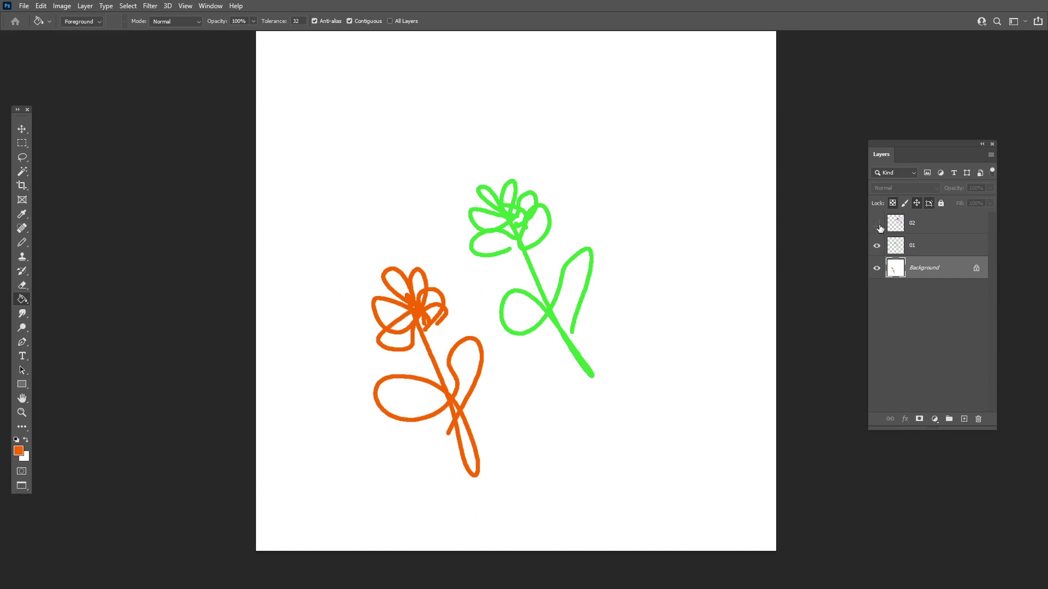
pyautogui.click(876, 223)
pyautogui.click(877, 270)
pyautogui.click(939, 245)
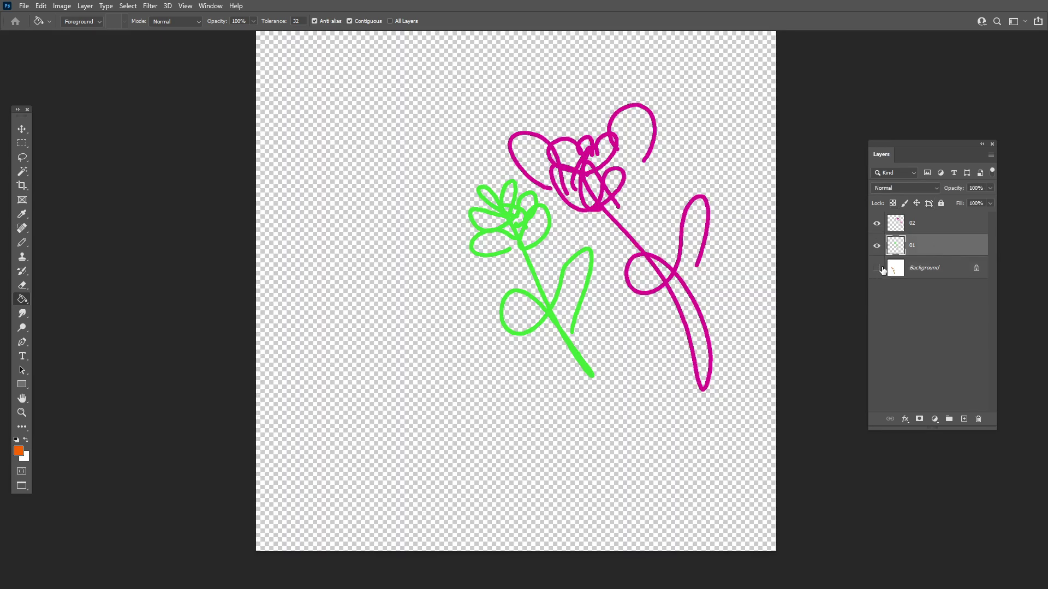
# Move layer 01's green flower up-left and fill it orange, preserving transparency.
pyautogui.click(879, 269)
pyautogui.press('v')
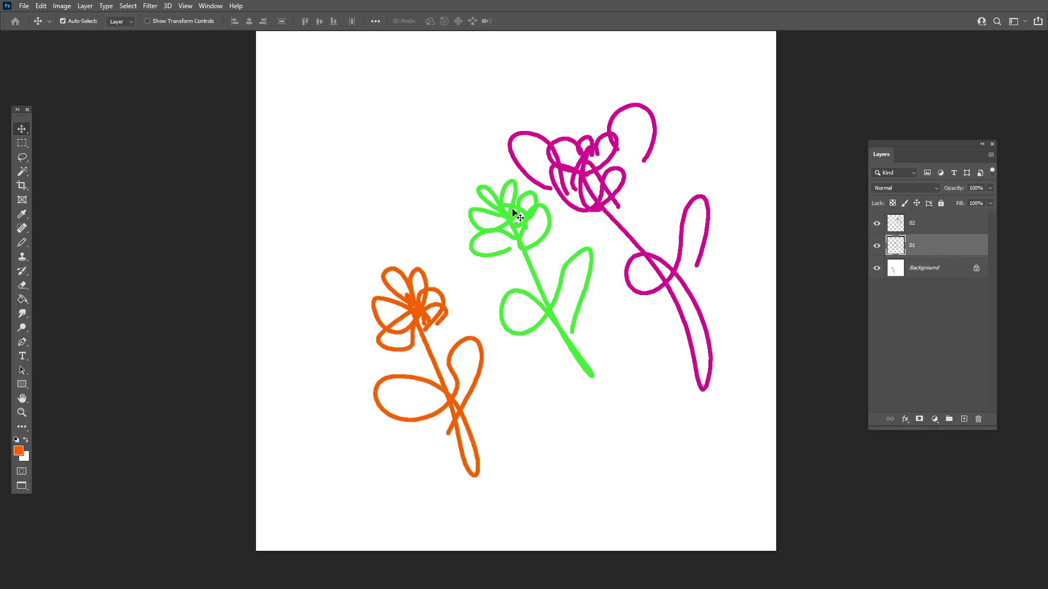
pyautogui.moveTo(520, 216)
pyautogui.mouseDown()
pyautogui.moveTo(324, 95)
pyautogui.moveTo(377, 107)
pyautogui.mouseUp()
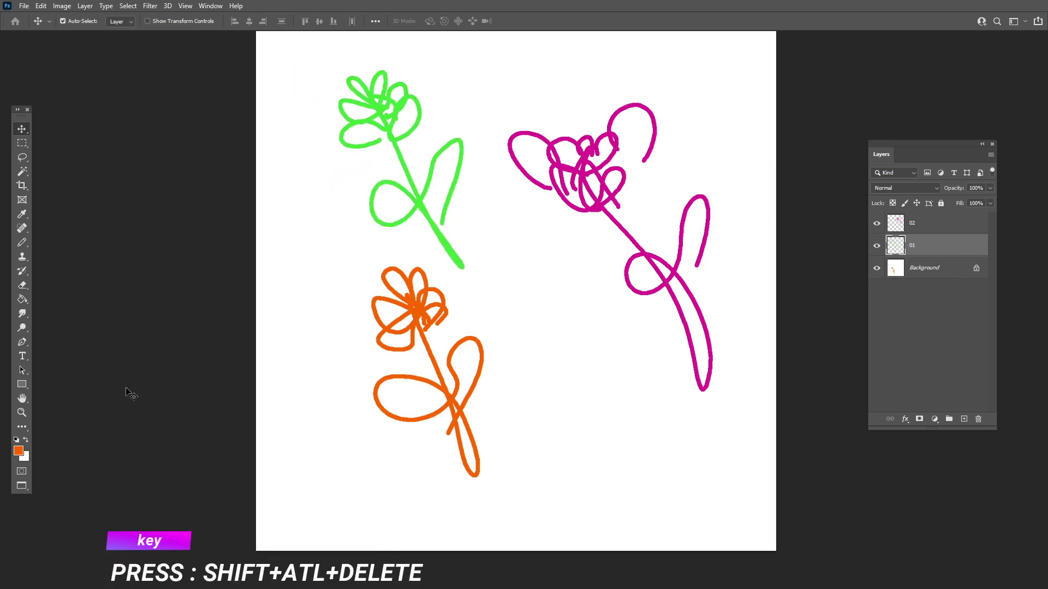
pyautogui.hotkey('shift', 'alt', 'Delete')
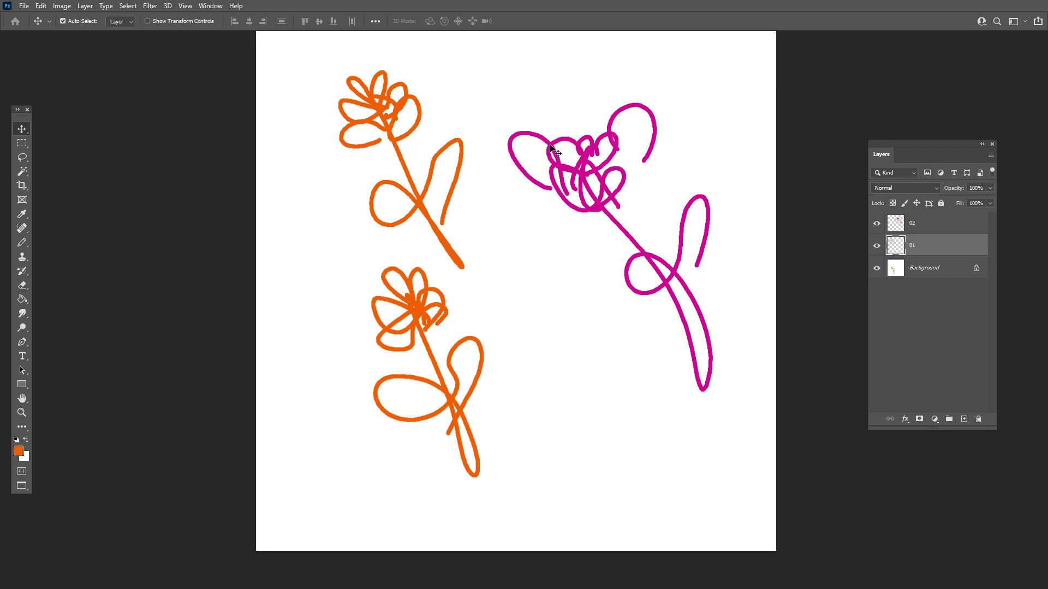
# Fill layer 02's magenta flower with teal and move it up beside the orange flower.
pyautogui.moveTo(547, 147); pyautogui.dragTo(506, 178)
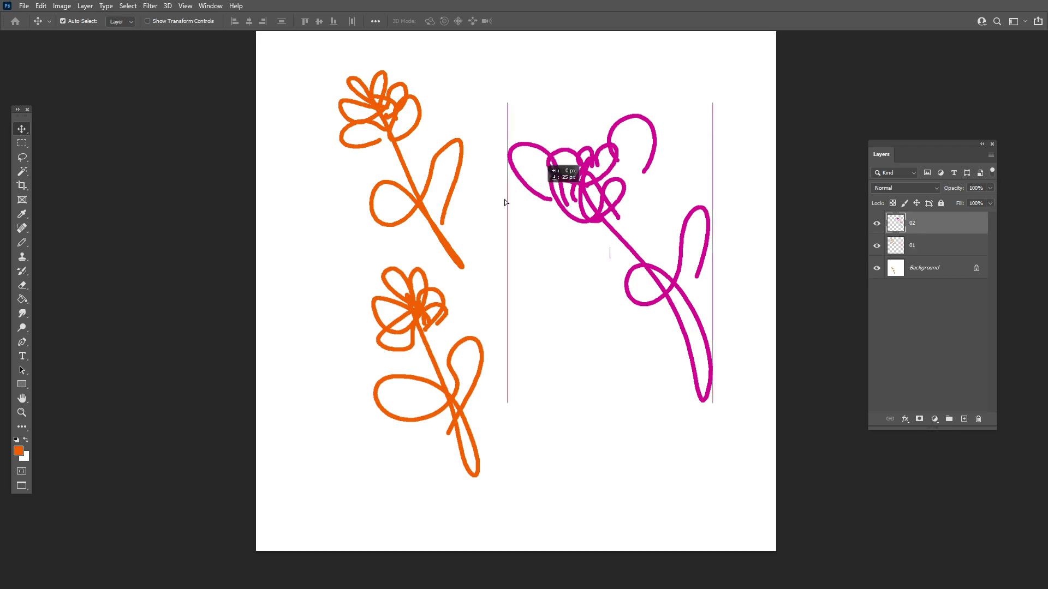
pyautogui.click(20, 454)
pyautogui.click(910, 139)
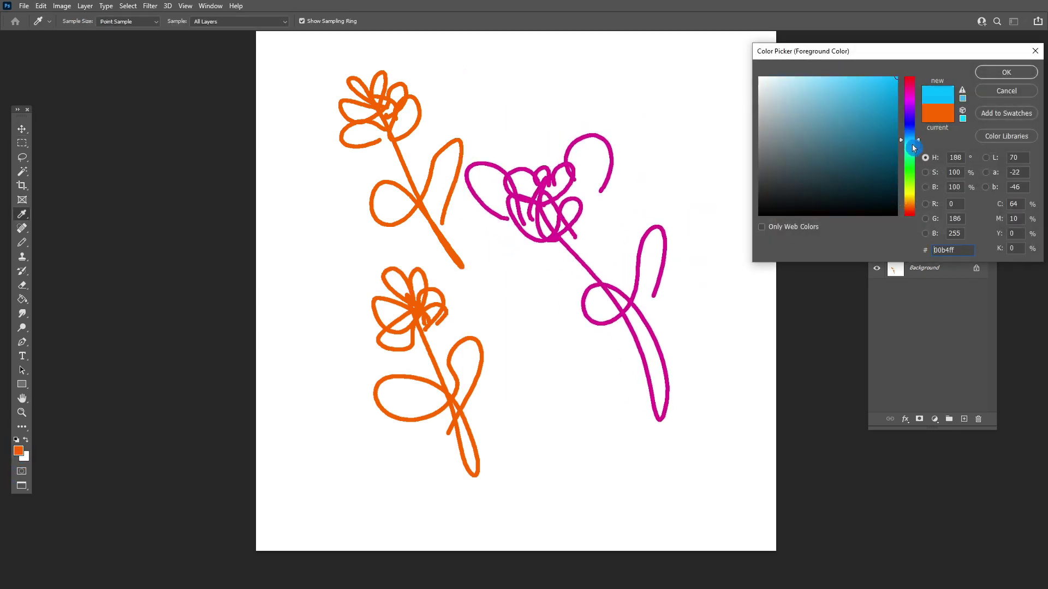
pyautogui.click(879, 110)
pyautogui.click(1006, 72)
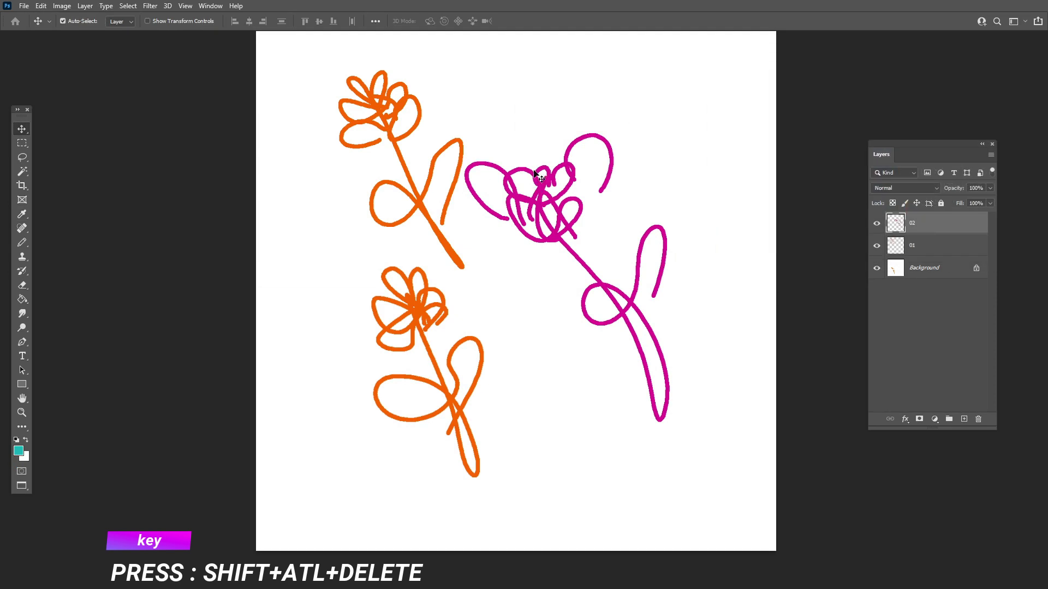
pyautogui.moveTo(533, 178); pyautogui.dragTo(553, 165)
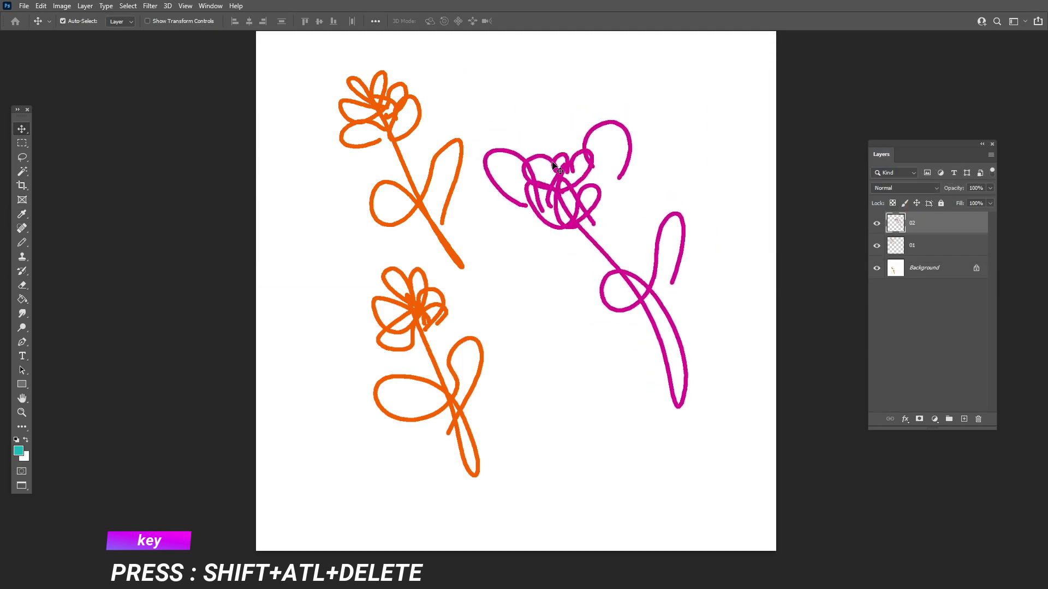
pyautogui.hotkey('shift', 'alt', 'Delete')
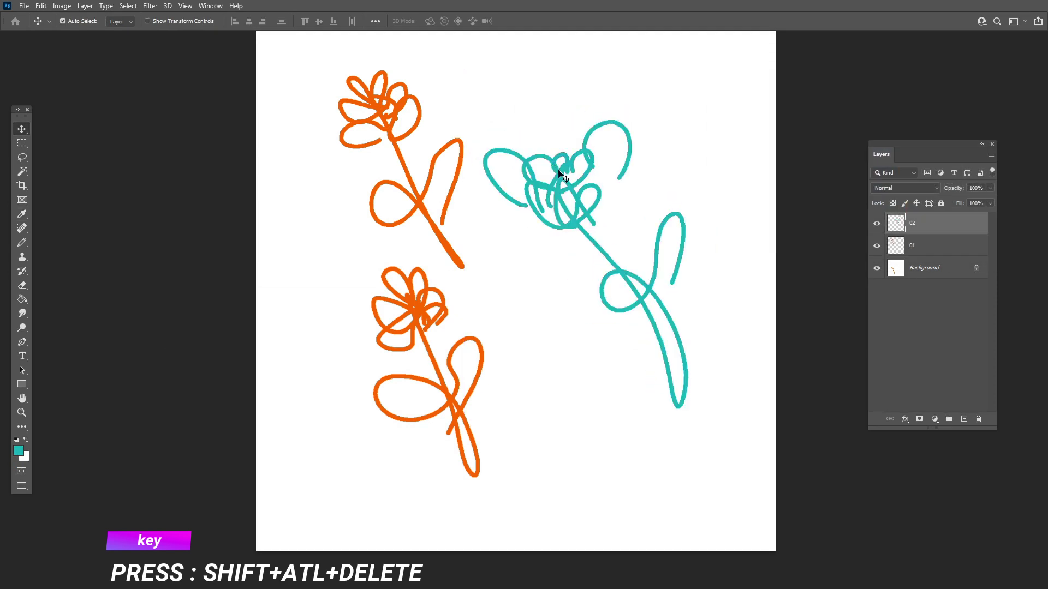
pyautogui.moveTo(558, 174); pyautogui.dragTo(526, 114)
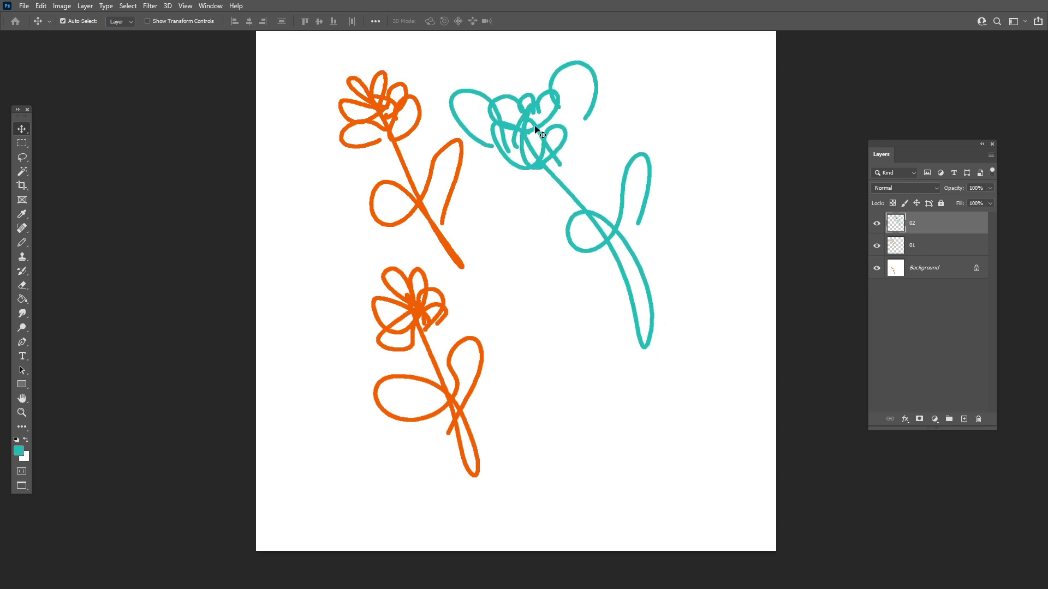
# Drag the upper orange flower onto the teal flower, toggling layer visibility to check.
pyautogui.moveTo(535, 130); pyautogui.dragTo(532, 135)
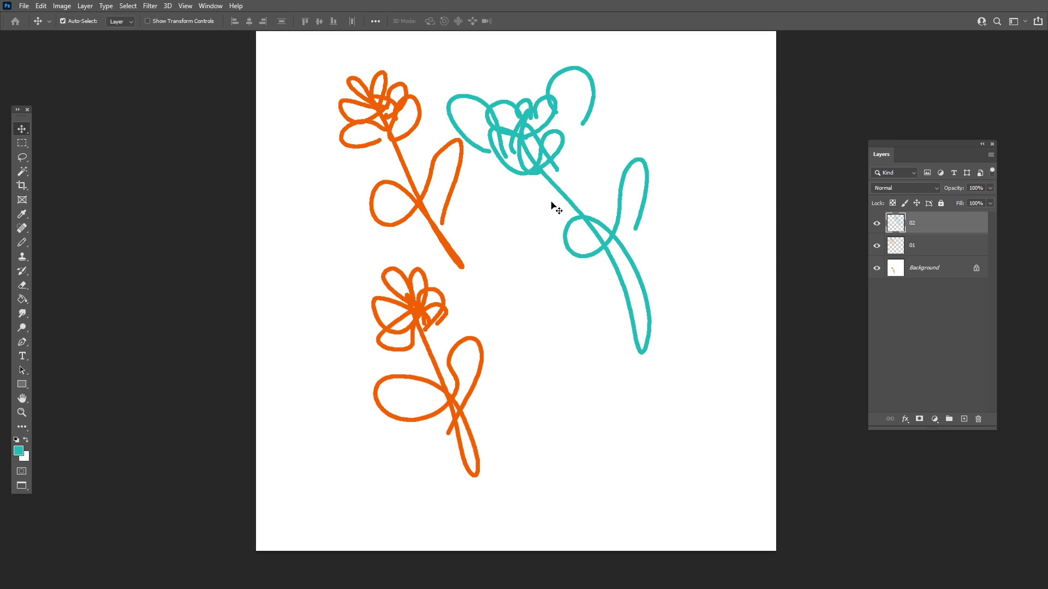
pyautogui.scroll(-1, 551, 206)
pyautogui.scroll(2, 551, 206)
pyautogui.scroll(1, 517, 225)
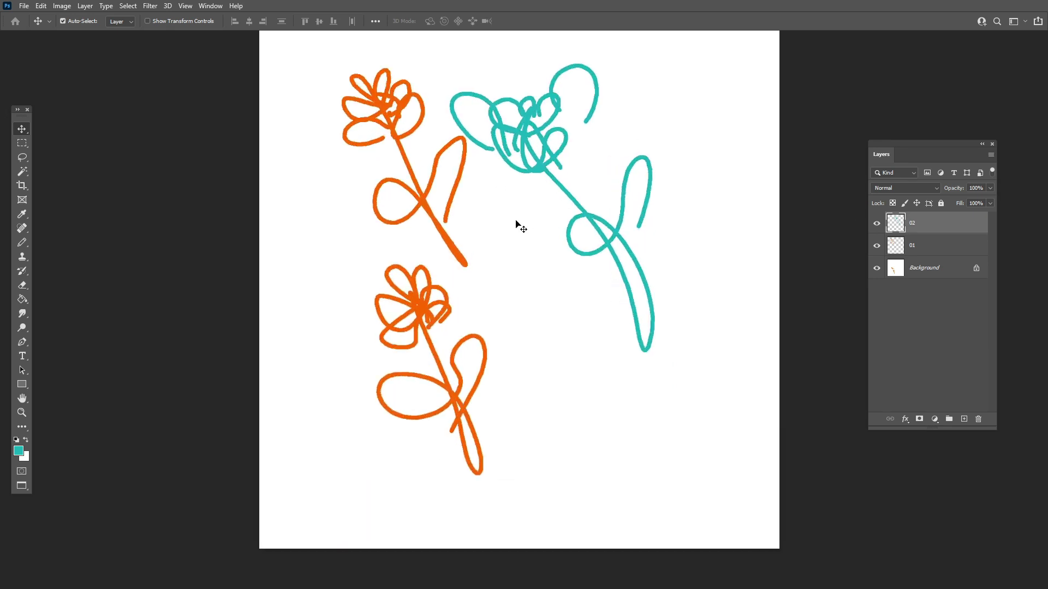
pyautogui.scroll(1, 515, 224)
pyautogui.moveTo(445, 252); pyautogui.dragTo(619, 315)
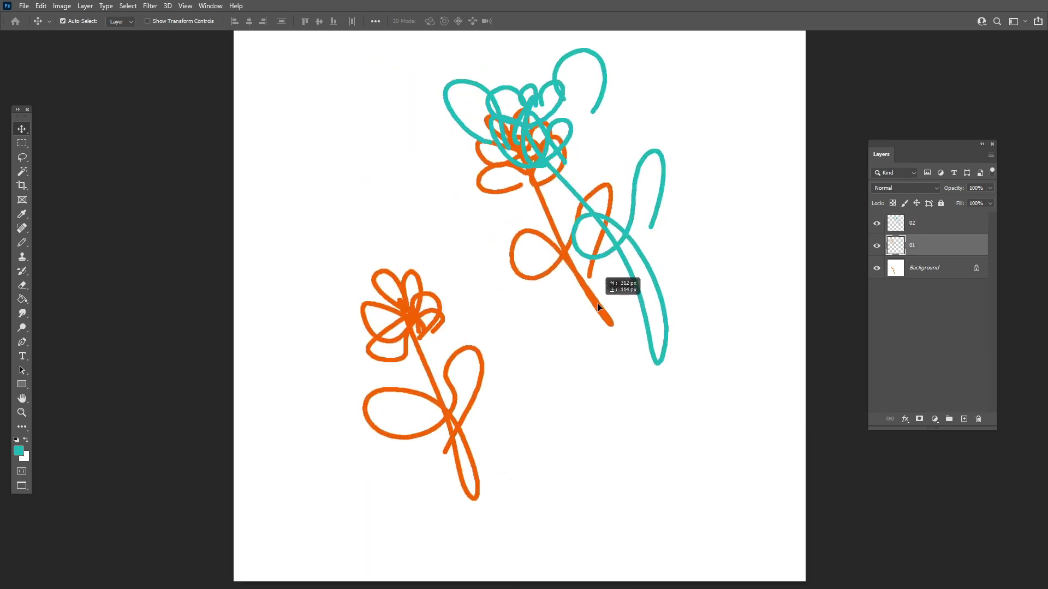
pyautogui.click(876, 246)
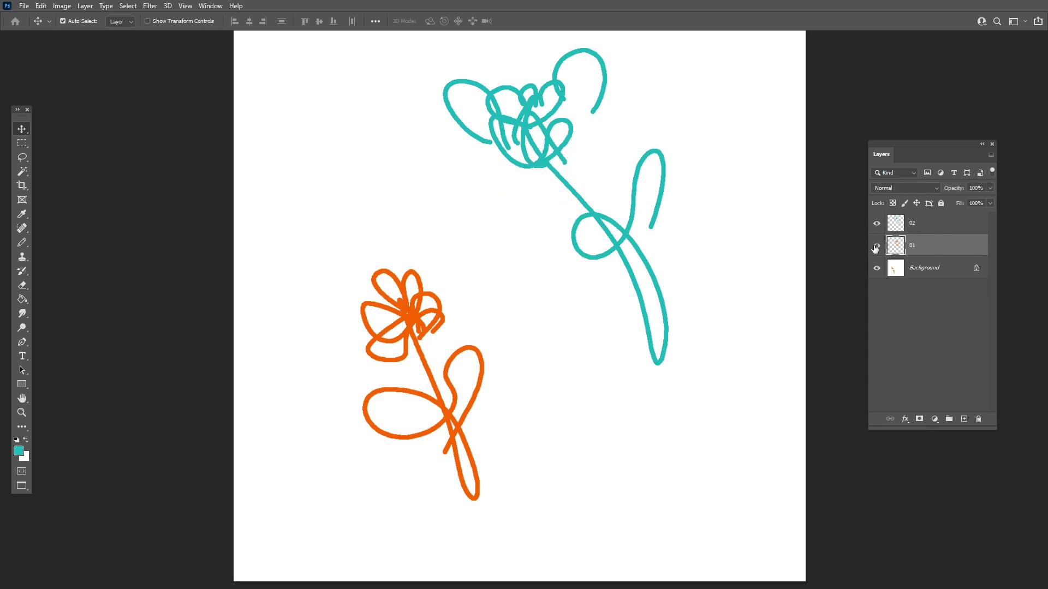
pyautogui.click(881, 223)
pyautogui.click(877, 223)
pyautogui.click(877, 224)
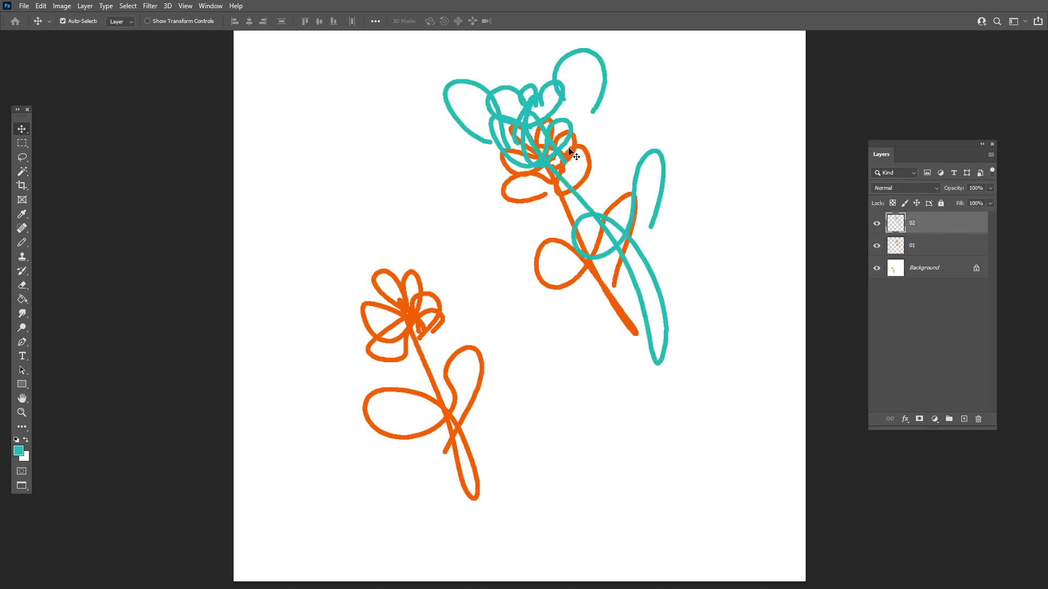
# Reposition the teal flower and stack layer 01 above layer 02 so orange overlaps teal.
pyautogui.moveTo(572, 140); pyautogui.dragTo(439, 192)
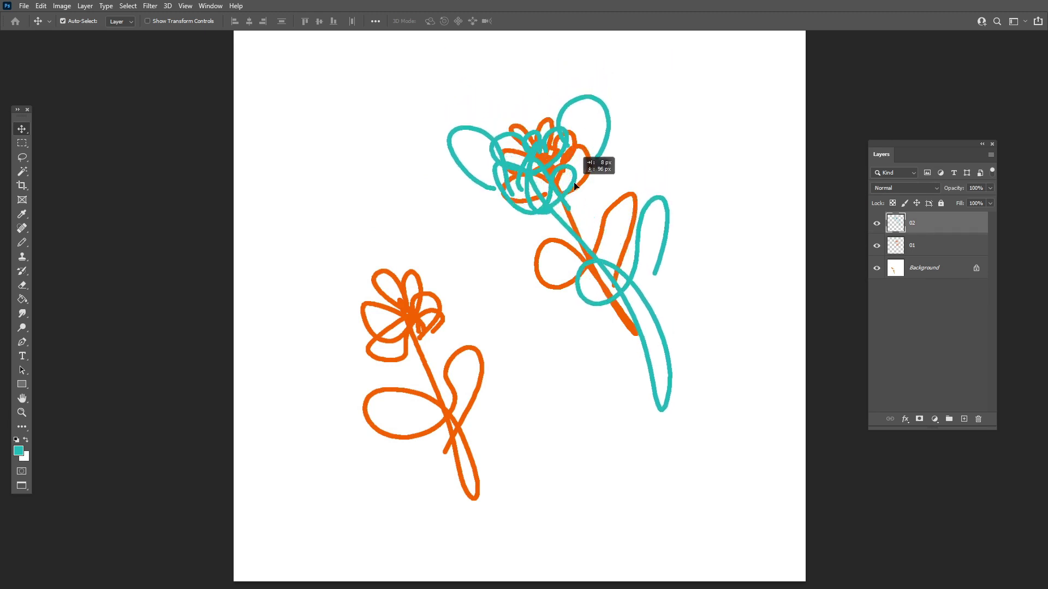
pyautogui.moveTo(438, 192)
pyautogui.mouseDown()
pyautogui.moveTo(577, 184)
pyautogui.moveTo(654, 216)
pyautogui.mouseUp()
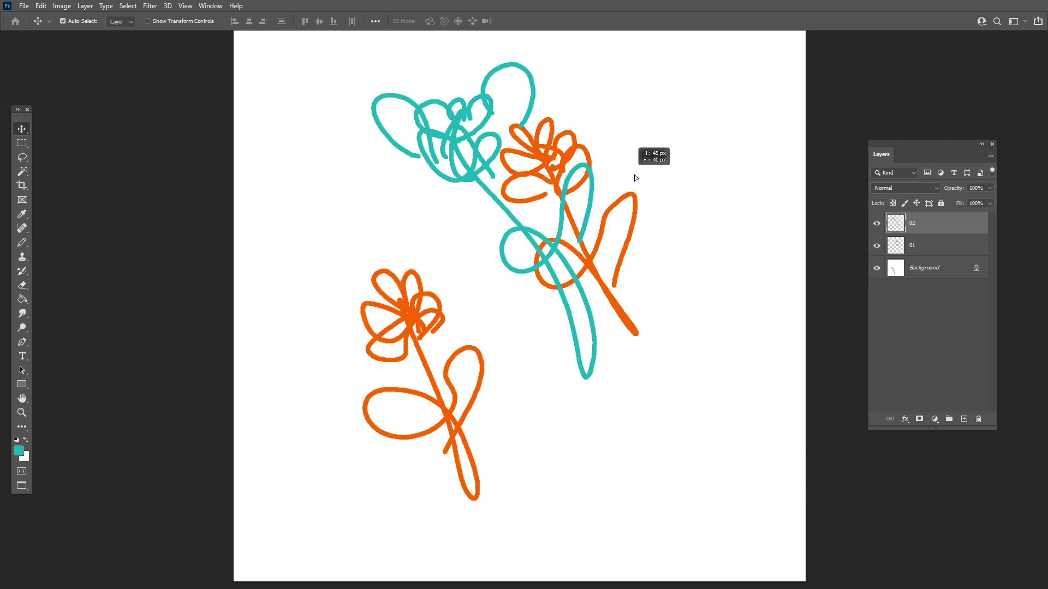
pyautogui.click(876, 229)
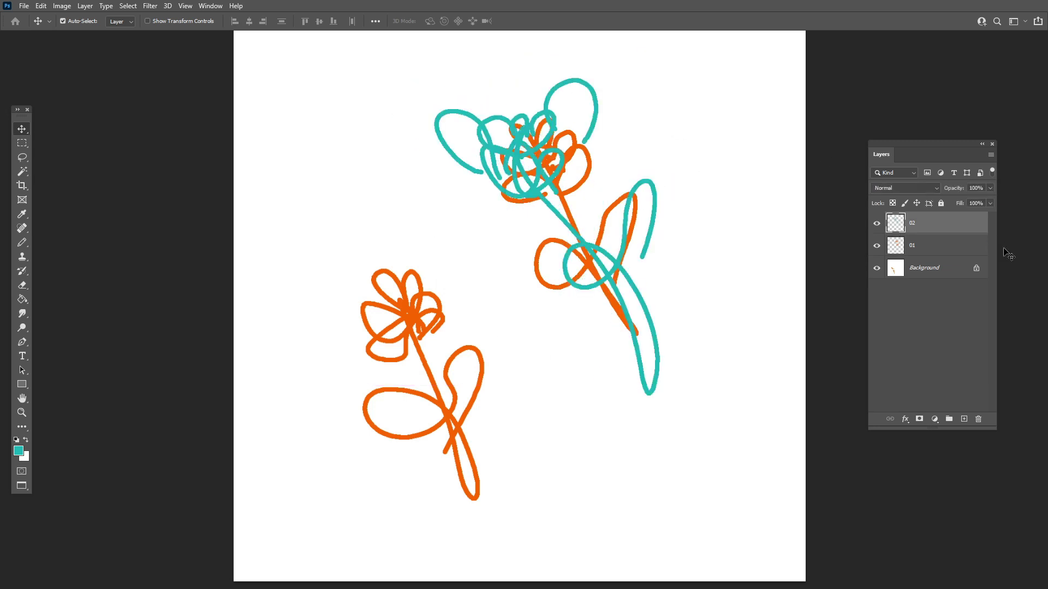
pyautogui.click(939, 250)
pyautogui.moveTo(926, 249); pyautogui.dragTo(931, 224)
pyautogui.moveTo(568, 167); pyautogui.dragTo(565, 176)
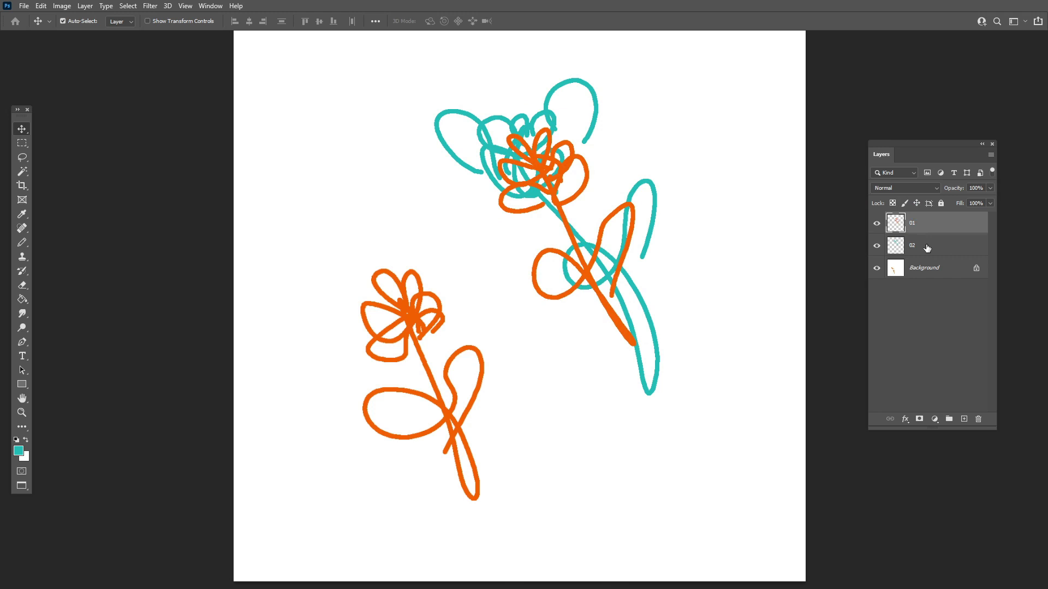
pyautogui.scroll(-3, 552, 244)
pyautogui.scroll(1, 551, 243)
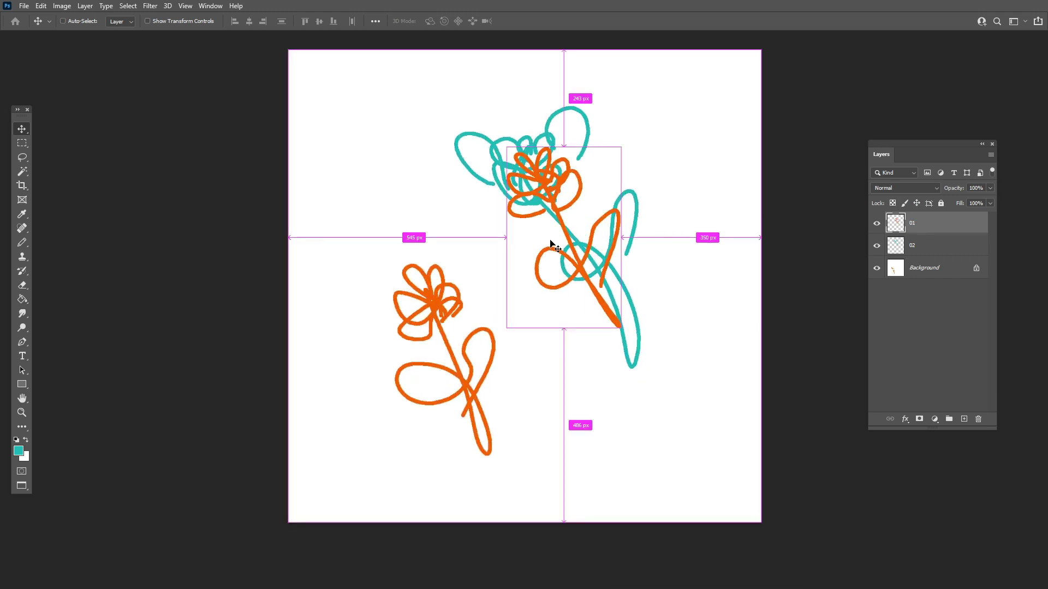
# Open birds-wallpapers-33989-7897865.png and switch to the Rectangular Marquee tool.
pyautogui.hotkey('ctrl', 'o')
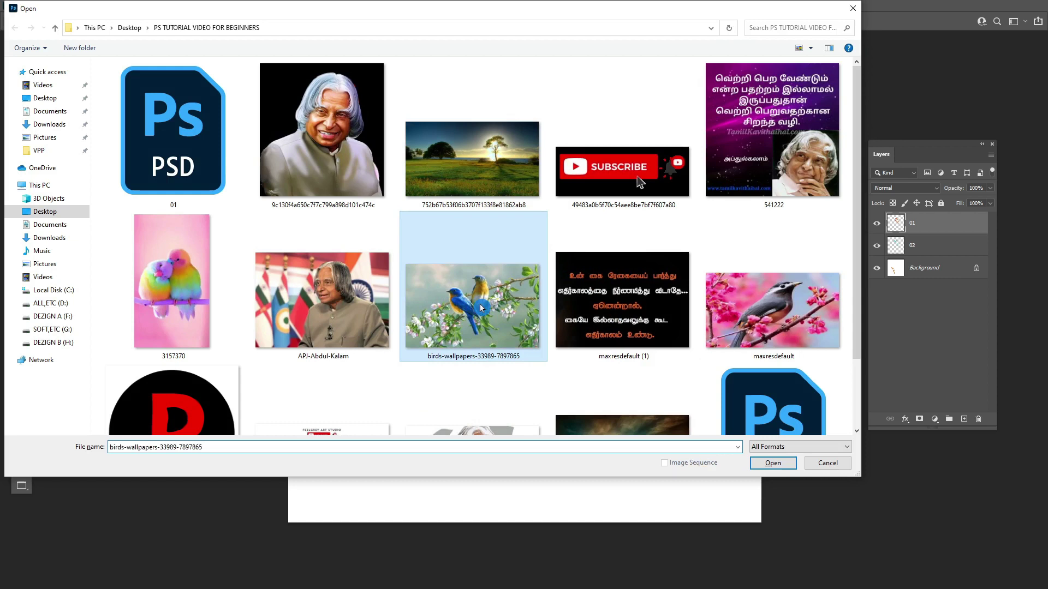
pyautogui.press('Escape')
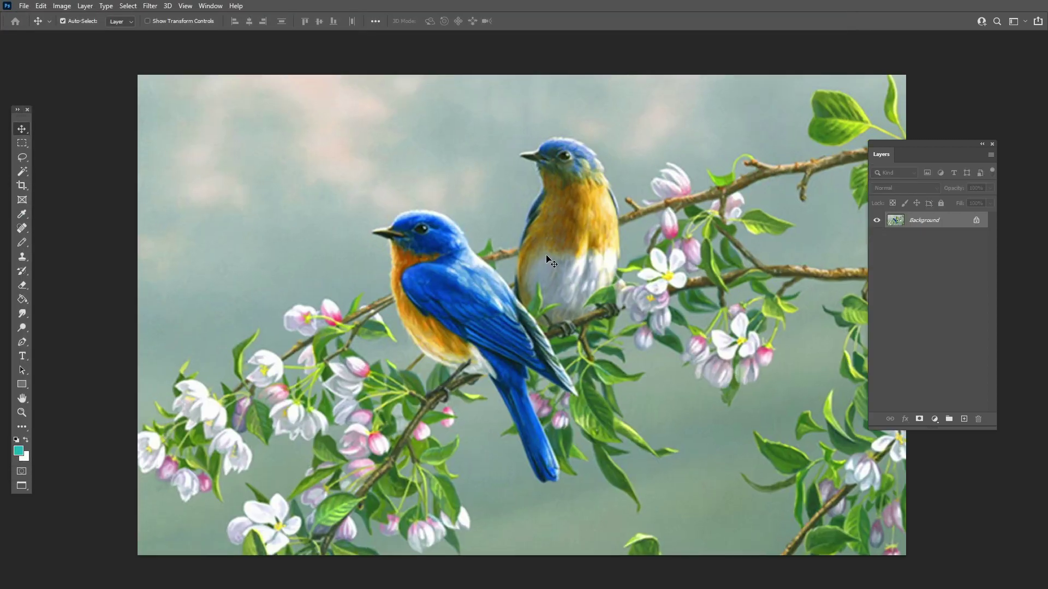
pyautogui.press('m')
pyautogui.moveTo(332, 115); pyautogui.dragTo(337, 120)
pyautogui.click(675, 388)
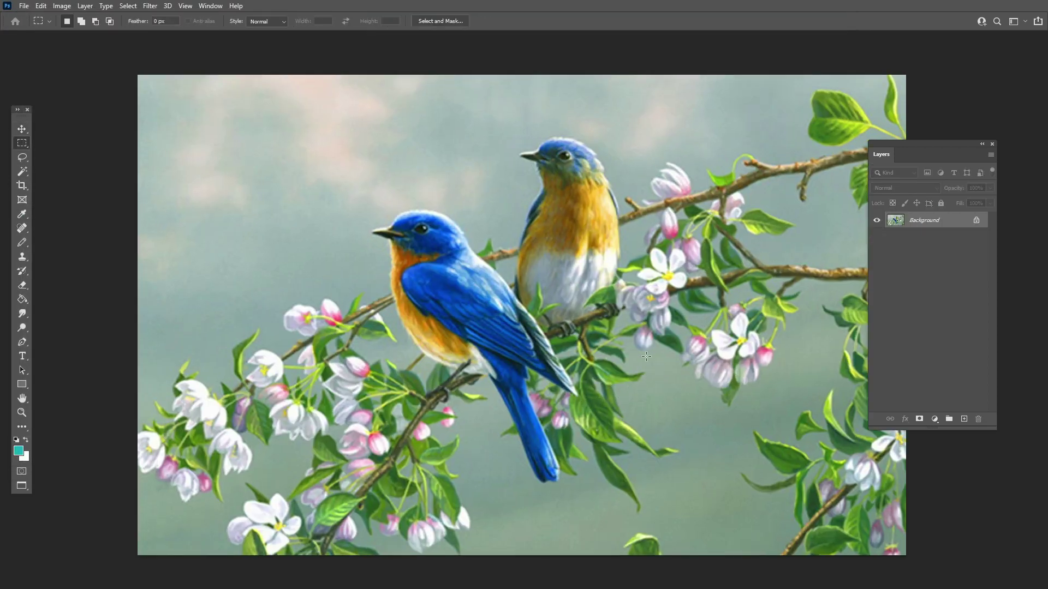
# Draw a large rectangular marquee around both perched birds.
pyautogui.moveTo(323, 122); pyautogui.dragTo(434, 234)
pyautogui.moveTo(602, 334); pyautogui.dragTo(679, 400)
pyautogui.moveTo(564, 302); pyautogui.dragTo(587, 318)
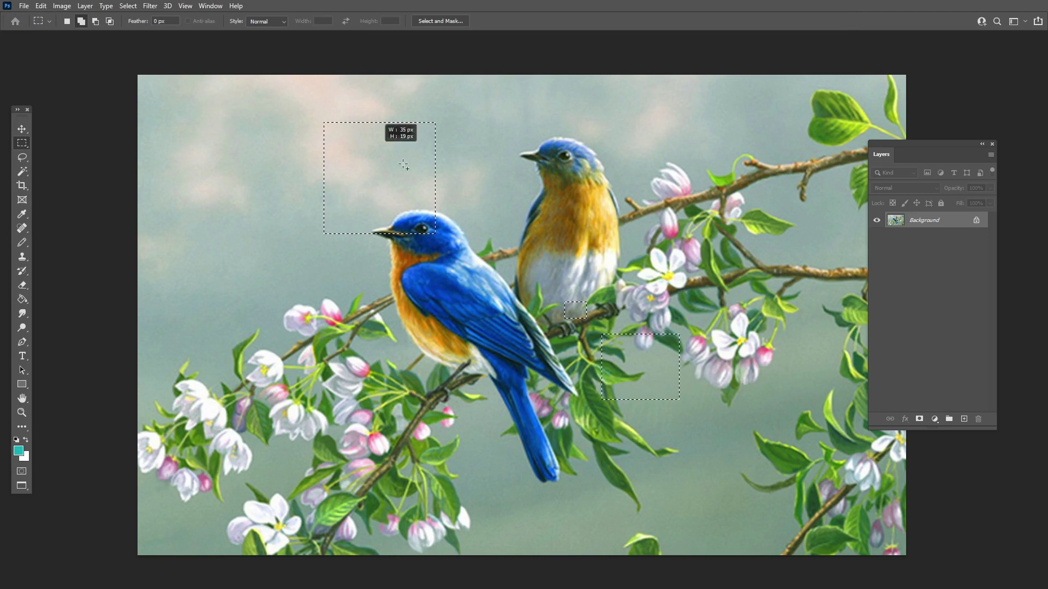
pyautogui.click(418, 211)
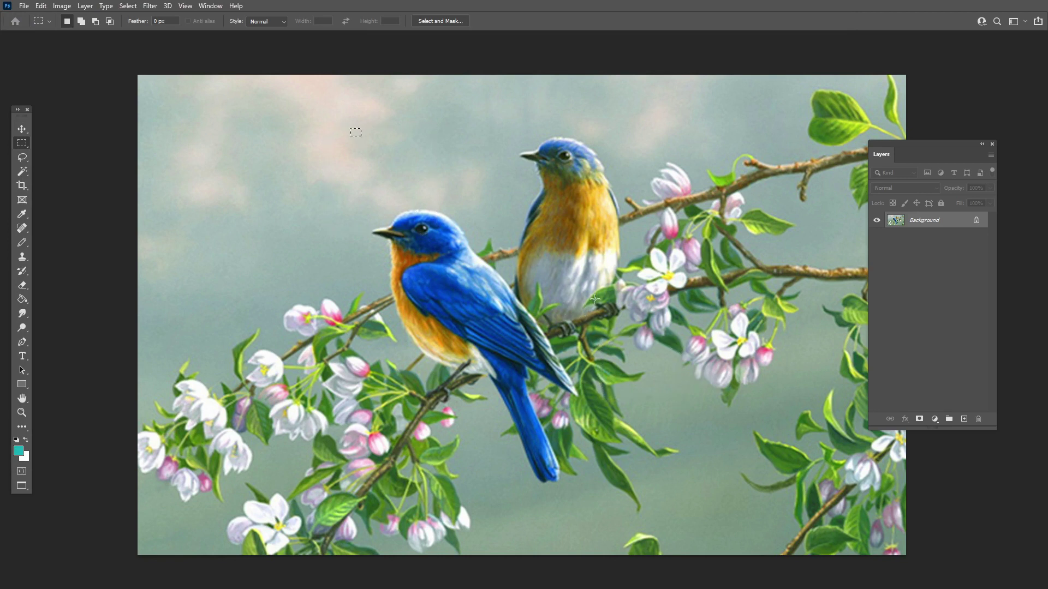
pyautogui.moveTo(362, 117); pyautogui.dragTo(402, 157)
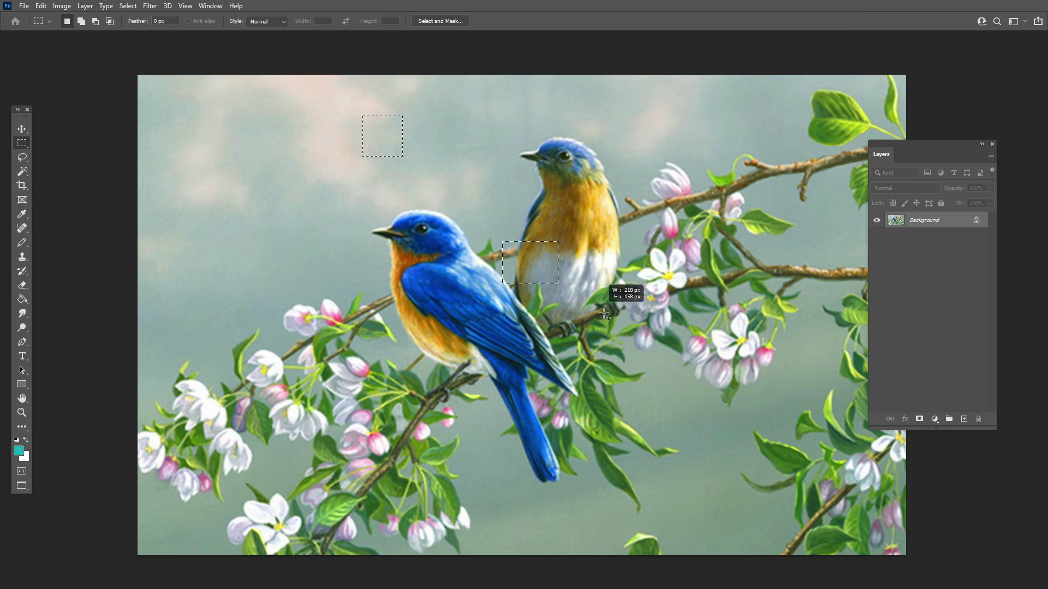
pyautogui.moveTo(454, 208); pyautogui.dragTo(621, 417)
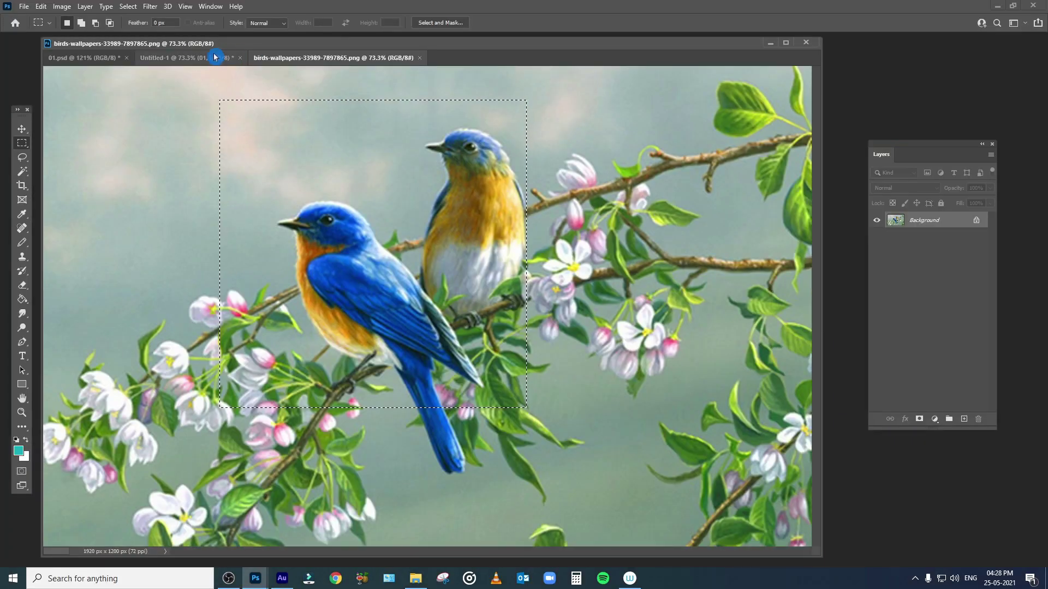
pyautogui.click(214, 56)
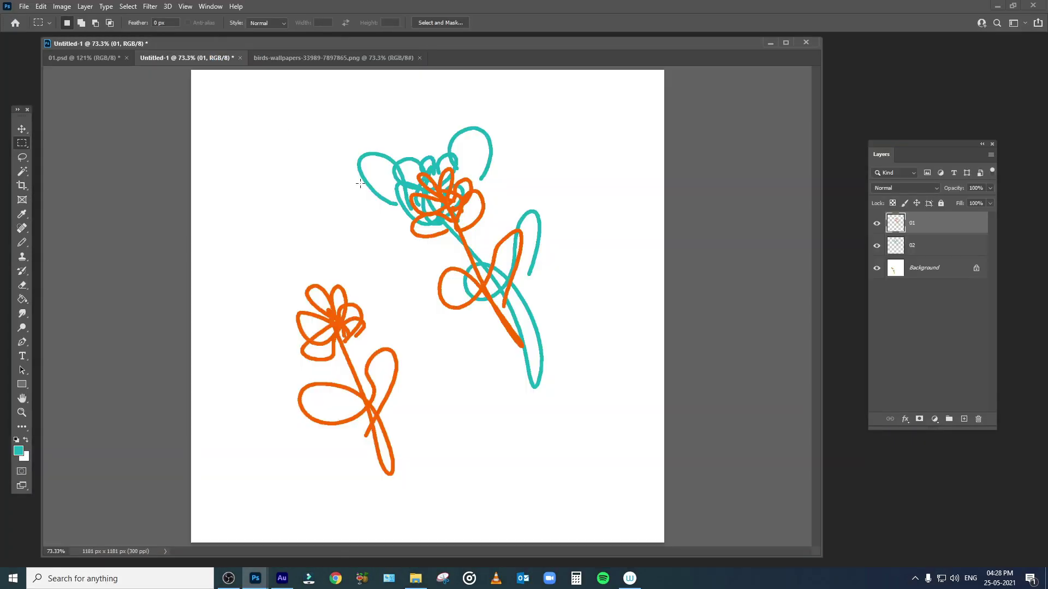
# Paste the two-bird selection into Untitled-1, then marquee only the blue bird in the wallpaper.
pyautogui.hotkey('ctrl', 'v')
pyautogui.press('v')
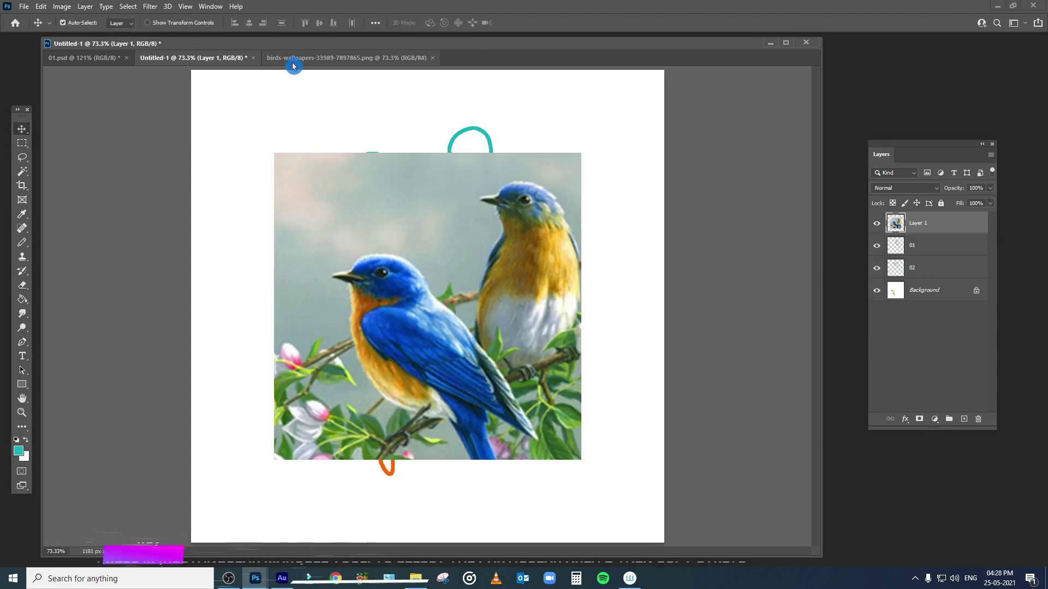
pyautogui.click(293, 60)
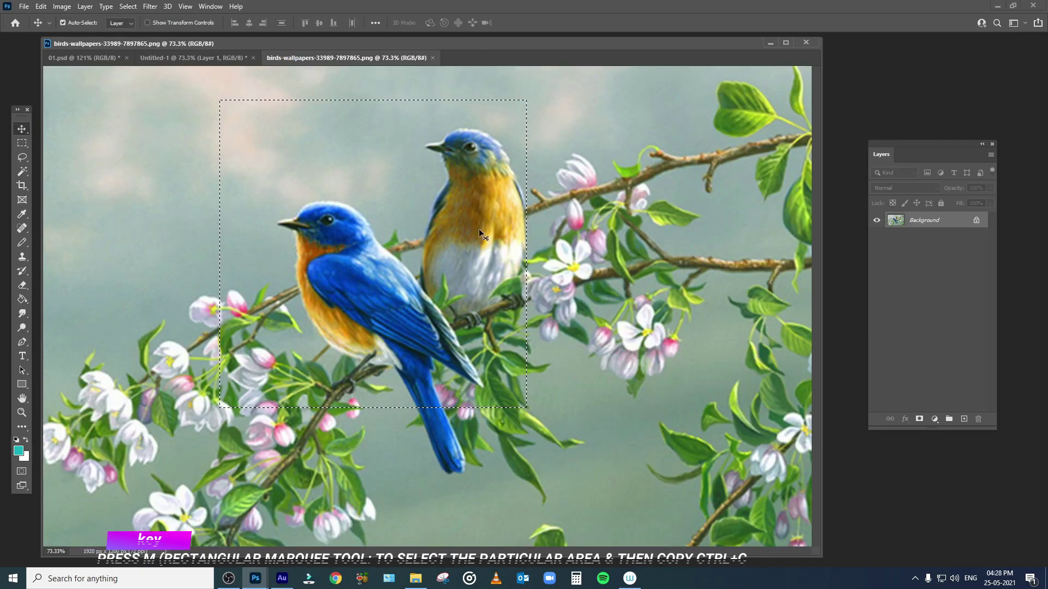
pyautogui.click(19, 143)
pyautogui.click(82, 143)
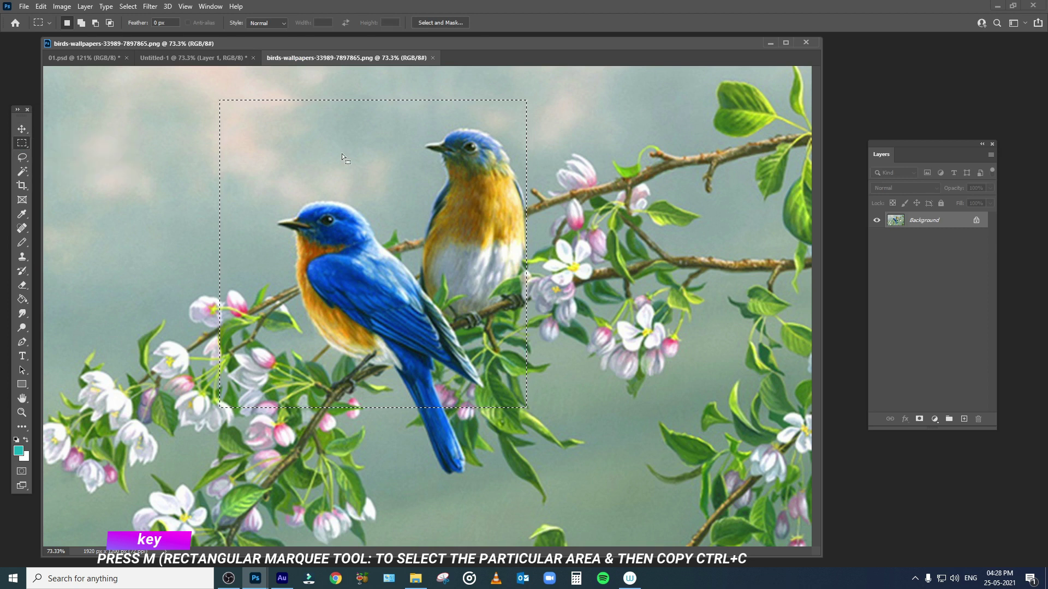
pyautogui.moveTo(278, 178)
pyautogui.mouseDown()
pyautogui.moveTo(370, 277)
pyautogui.moveTo(486, 357)
pyautogui.mouseUp()
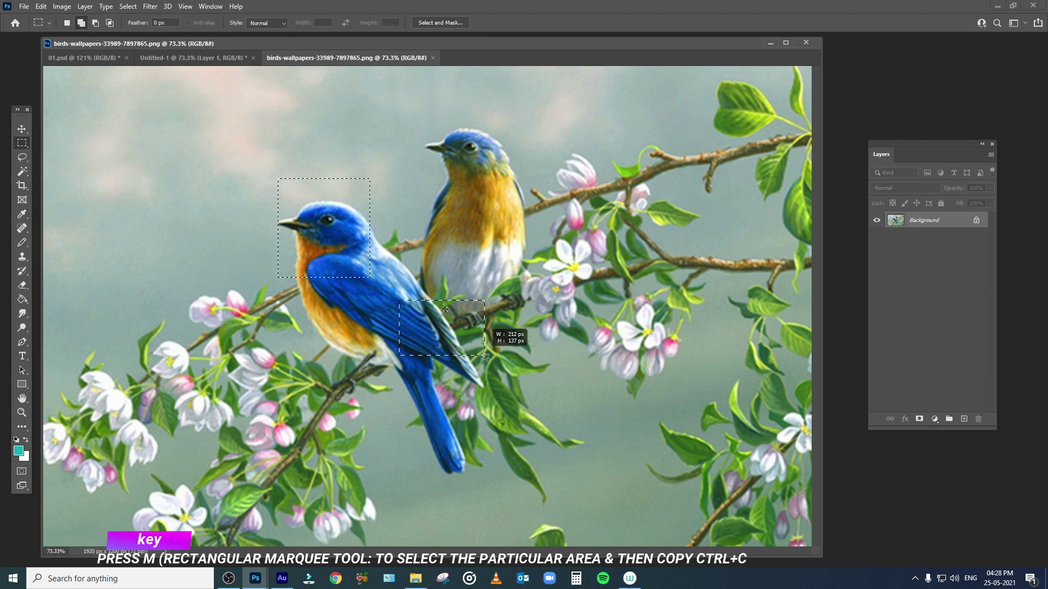
pyautogui.moveTo(240, 158); pyautogui.dragTo(416, 334)
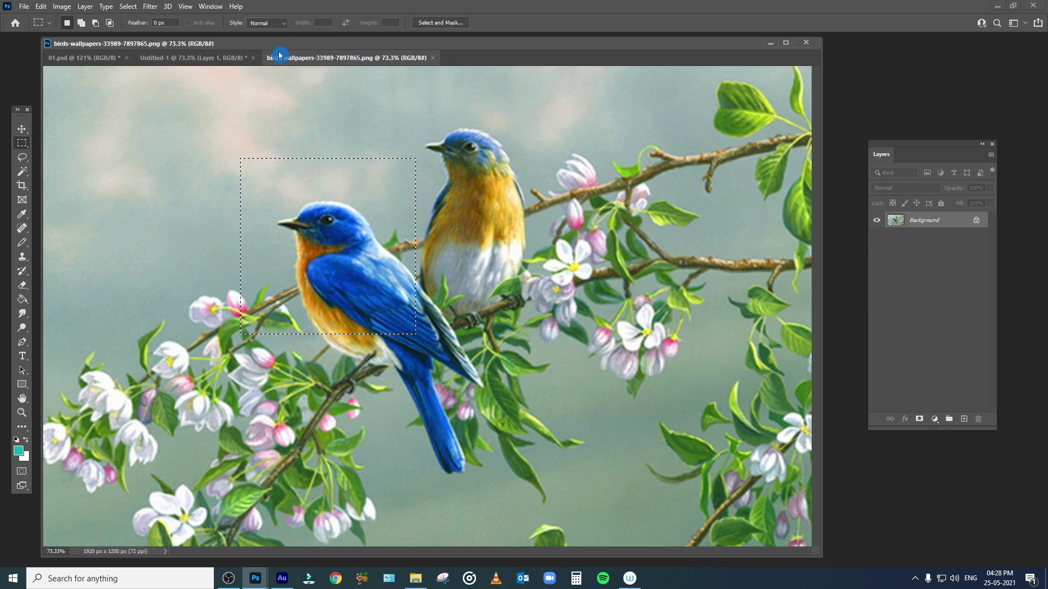
# Paste the blue bird crop as Layer 2, delete the two-bird Layer 1, and place it top-left.
pyautogui.click(204, 57)
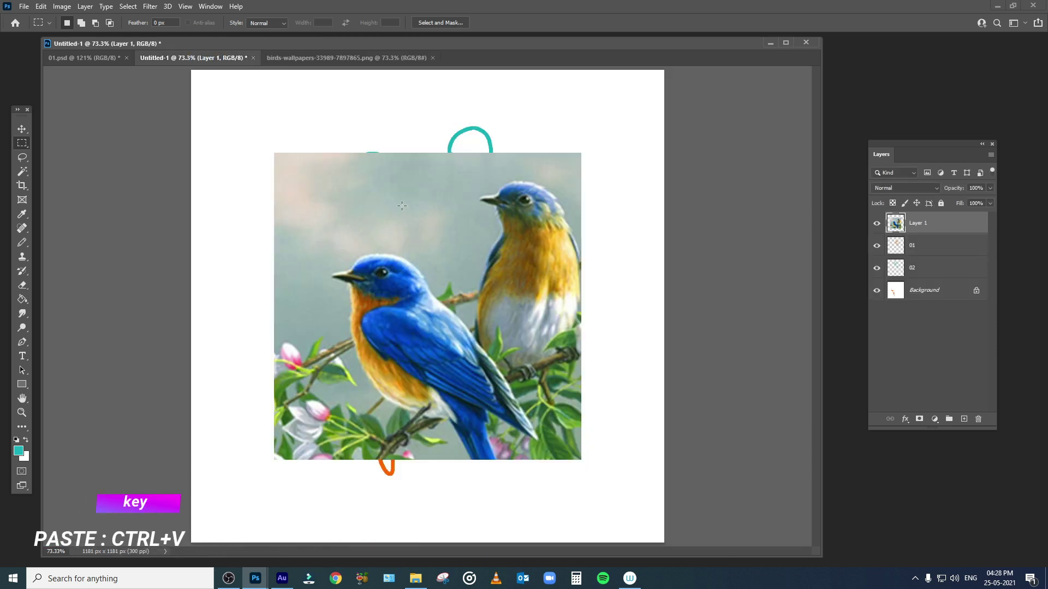
pyautogui.hotkey('ctrl', '-')
pyautogui.hotkey('ctrl', 'v')
pyautogui.press('v')
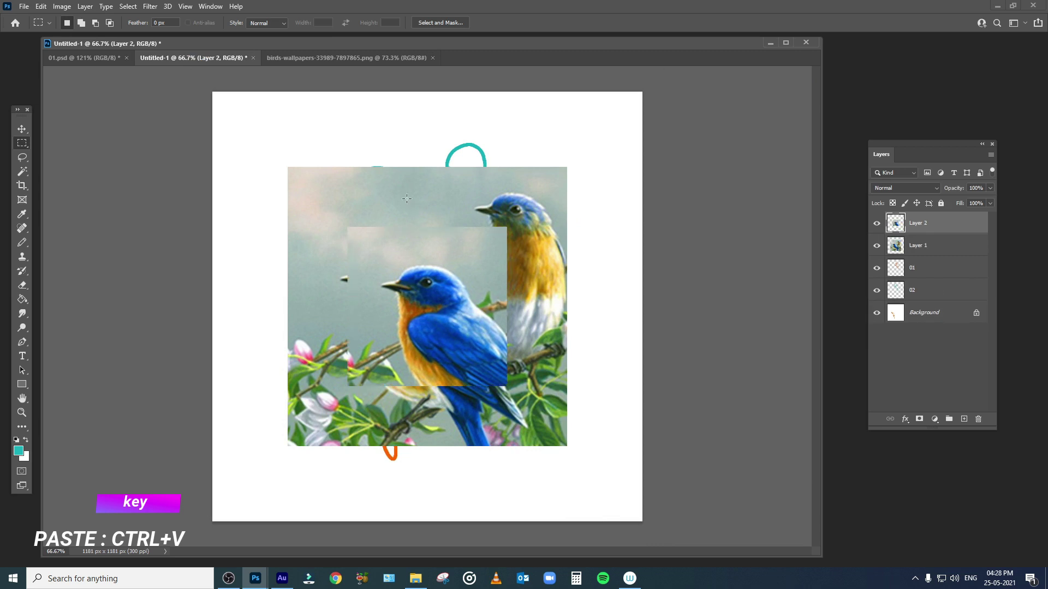
pyautogui.moveTo(411, 264); pyautogui.dragTo(320, 158)
pyautogui.click(499, 227)
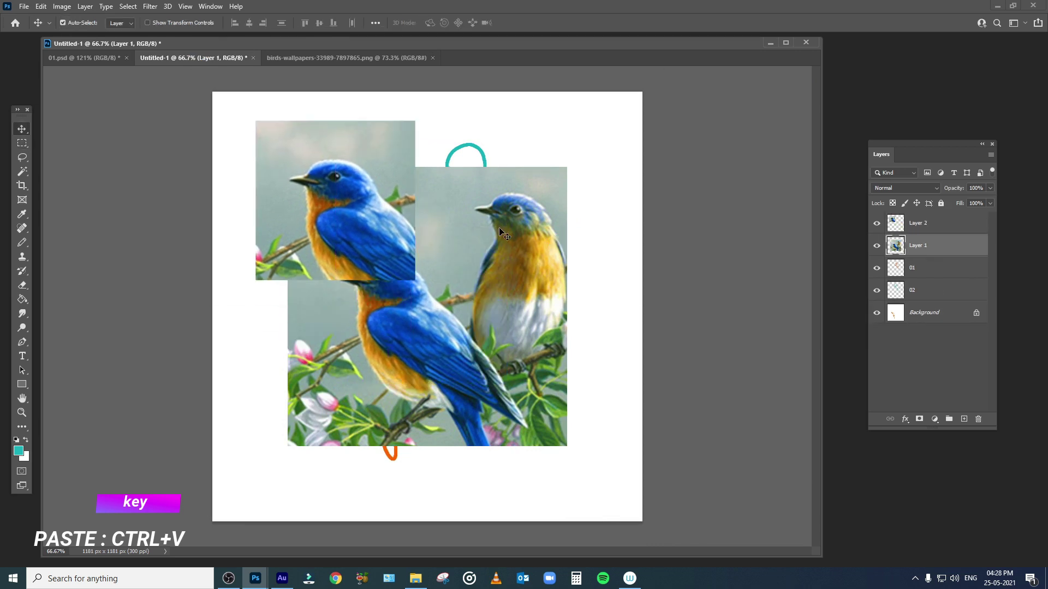
pyautogui.press('Delete')
pyautogui.moveTo(386, 213); pyautogui.dragTo(398, 240)
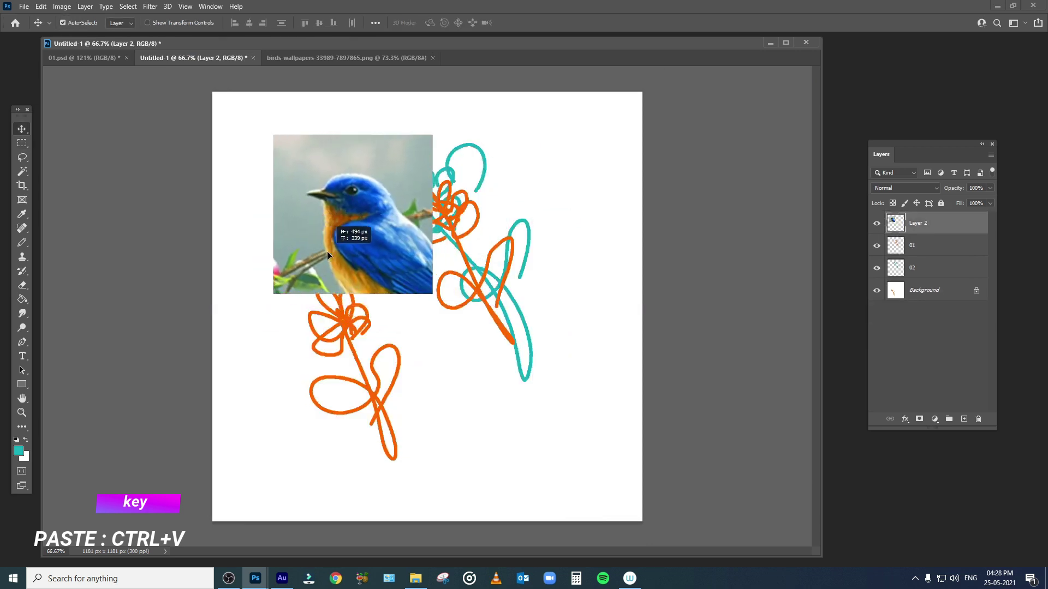
pyautogui.click(355, 58)
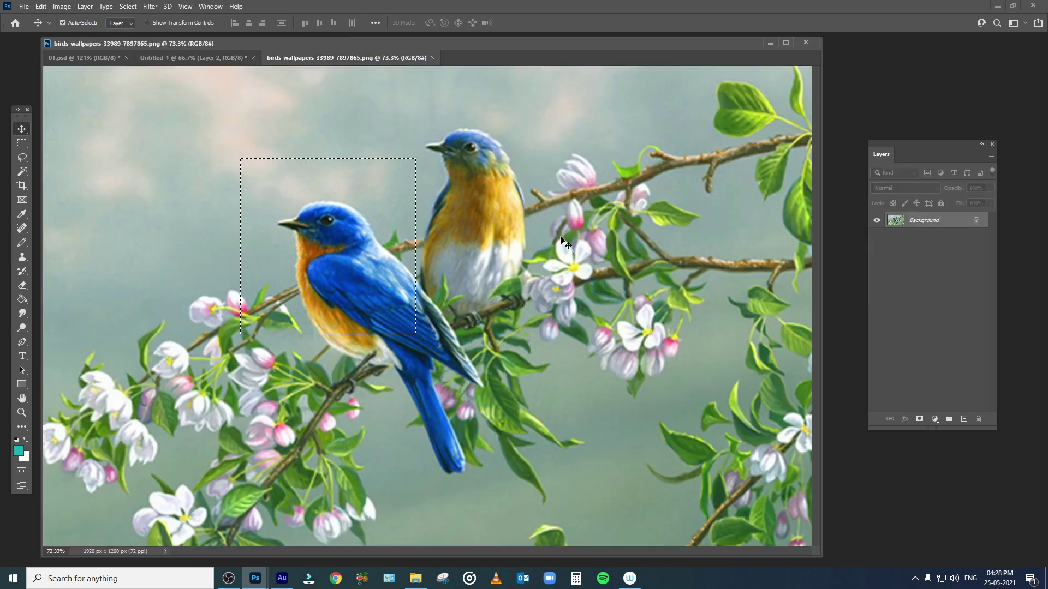
# Close the bird wallpaper and bring up the Open dialog from the File menu.
pyautogui.hotkey('ctrl', 'w')
pyautogui.hotkey('ctrl', 'o')
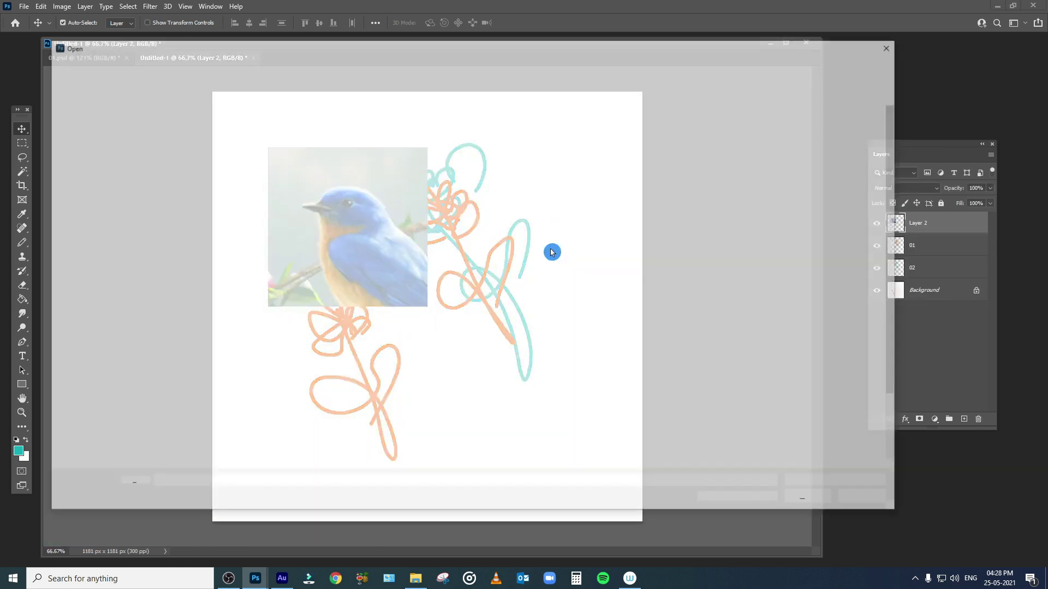
pyautogui.click(891, 48)
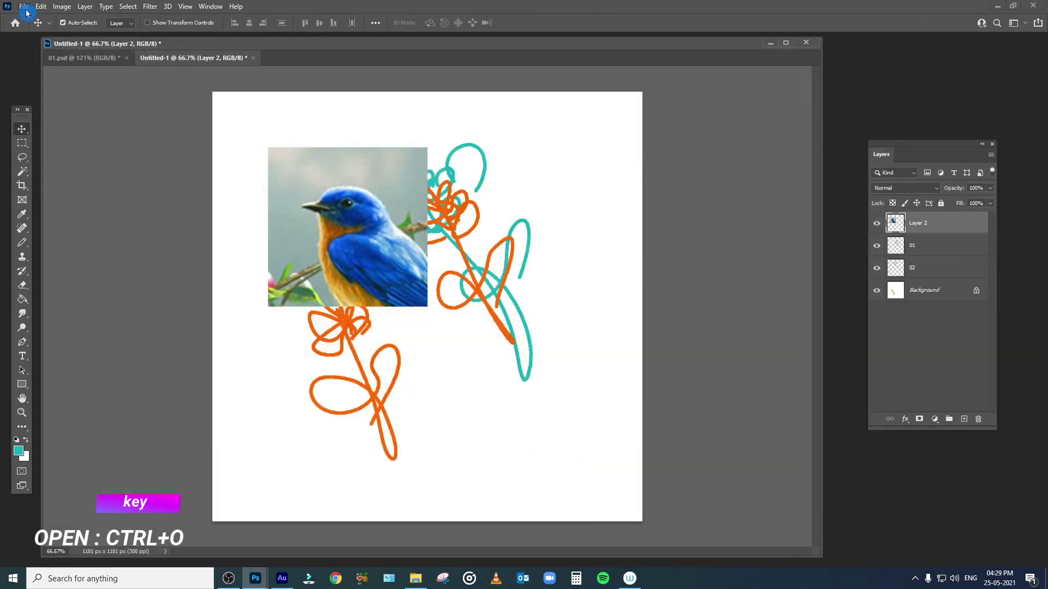
pyautogui.click(24, 6)
pyautogui.click(38, 29)
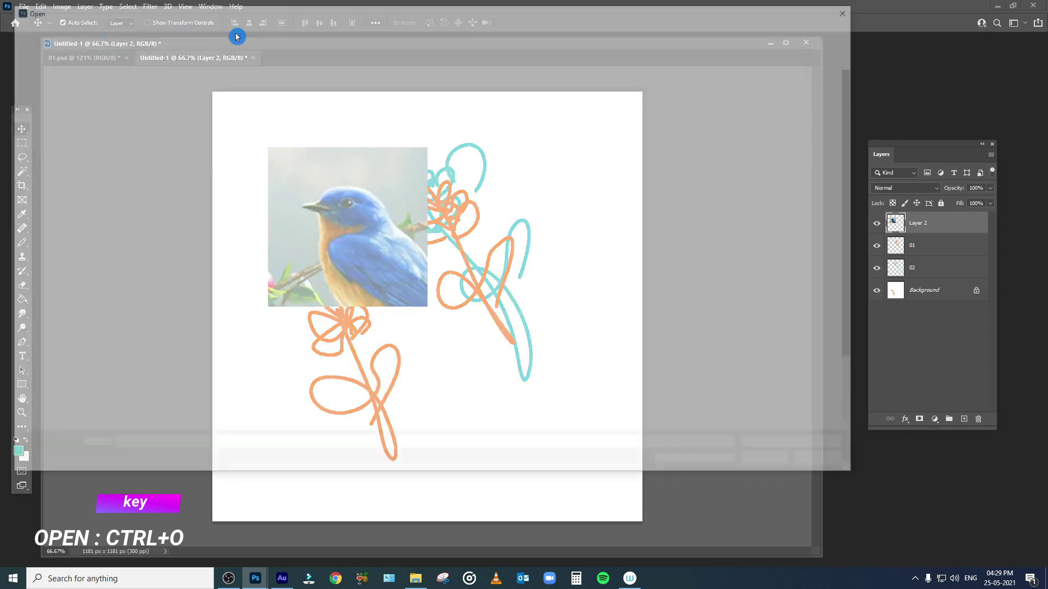
# Browse to Desktop > PS TUTORIAL VIDEO FOR BEGINNERS and choose the 3157370 image.
pyautogui.click(66, 211)
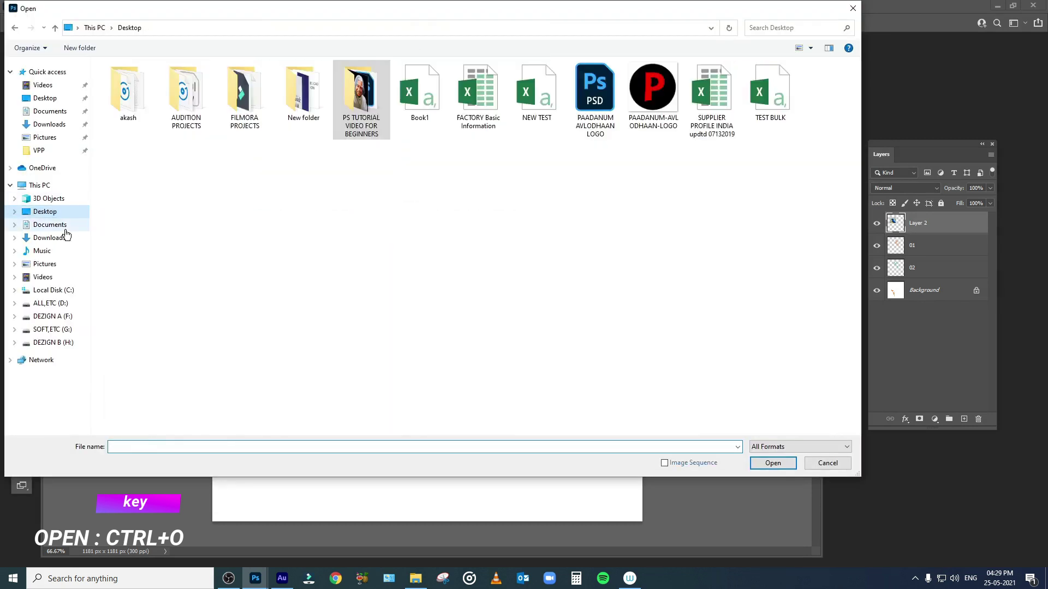
pyautogui.click(66, 211)
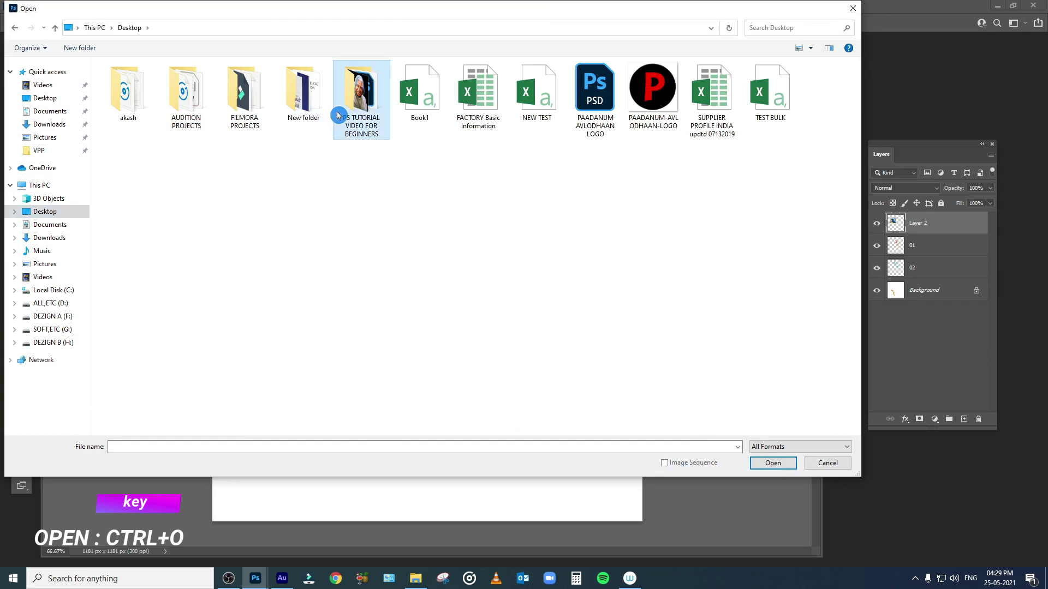
pyautogui.doubleClick(344, 111)
pyautogui.doubleClick(179, 279)
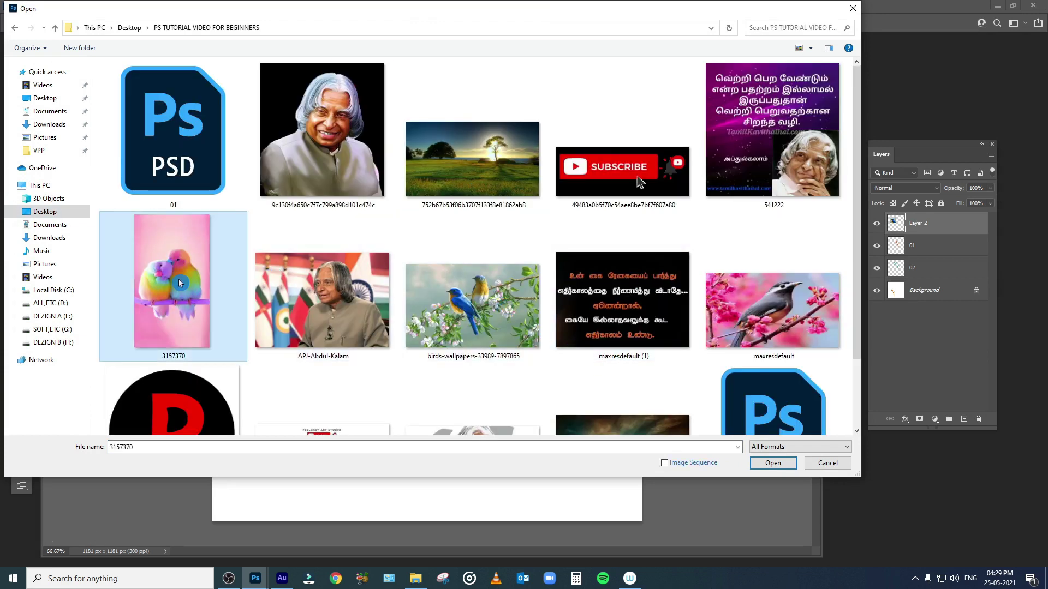
# Marquee a square around both rainbow parrots' heads in 3157370.jpg and paste it into Untitled-1.
pyautogui.click(447, 34)
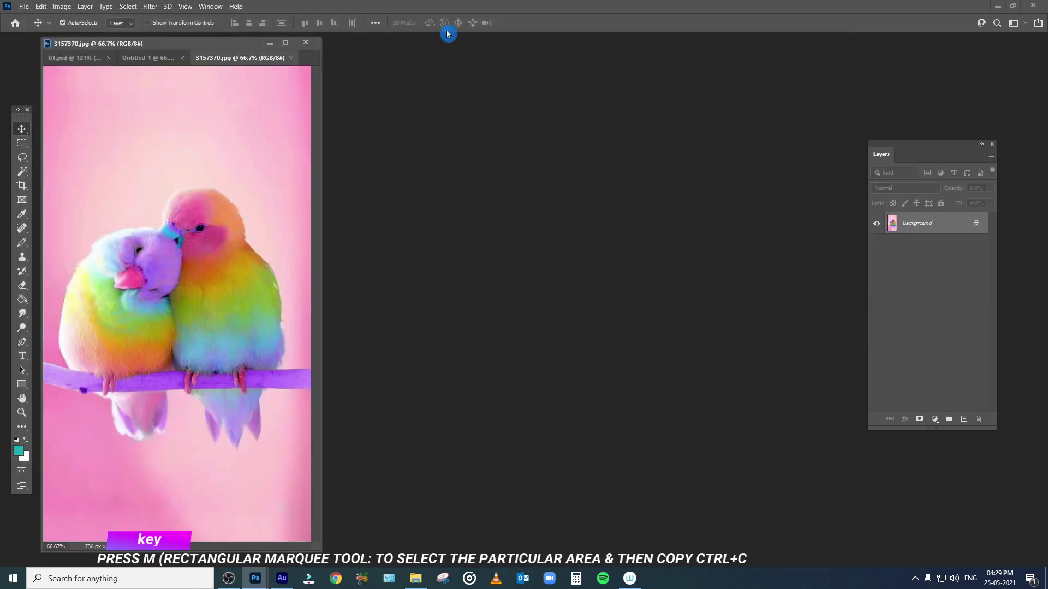
pyautogui.moveTo(20, 144); pyautogui.dragTo(66, 151)
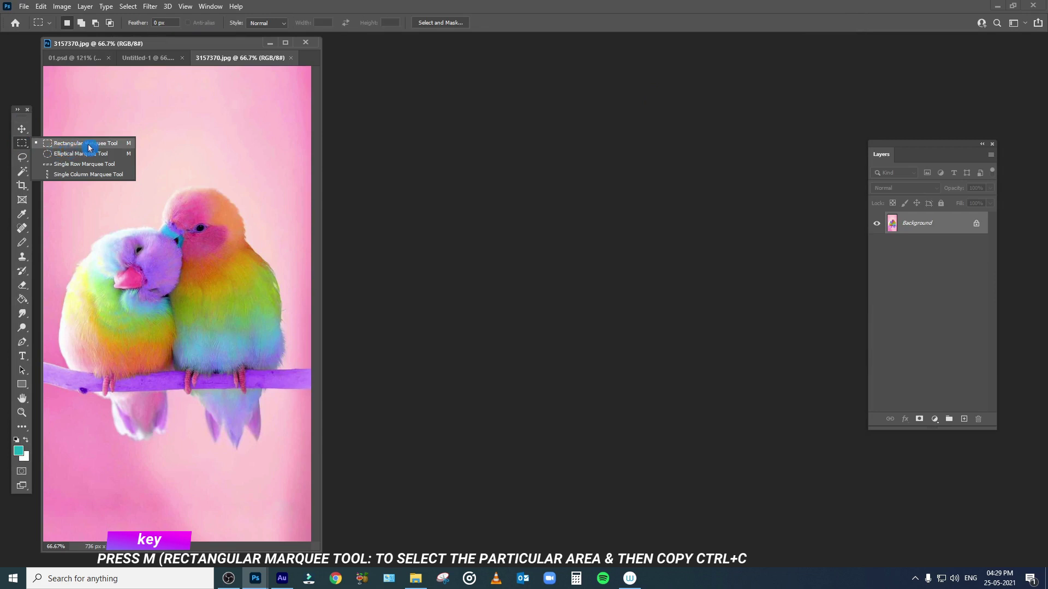
pyautogui.click(89, 145)
pyautogui.moveTo(98, 174)
pyautogui.mouseDown()
pyautogui.moveTo(186, 263)
pyautogui.moveTo(257, 301)
pyautogui.mouseUp()
pyautogui.moveTo(109, 166); pyautogui.dragTo(236, 284)
pyautogui.moveTo(88, 183); pyautogui.dragTo(119, 215)
pyautogui.moveTo(145, 170); pyautogui.dragTo(178, 212)
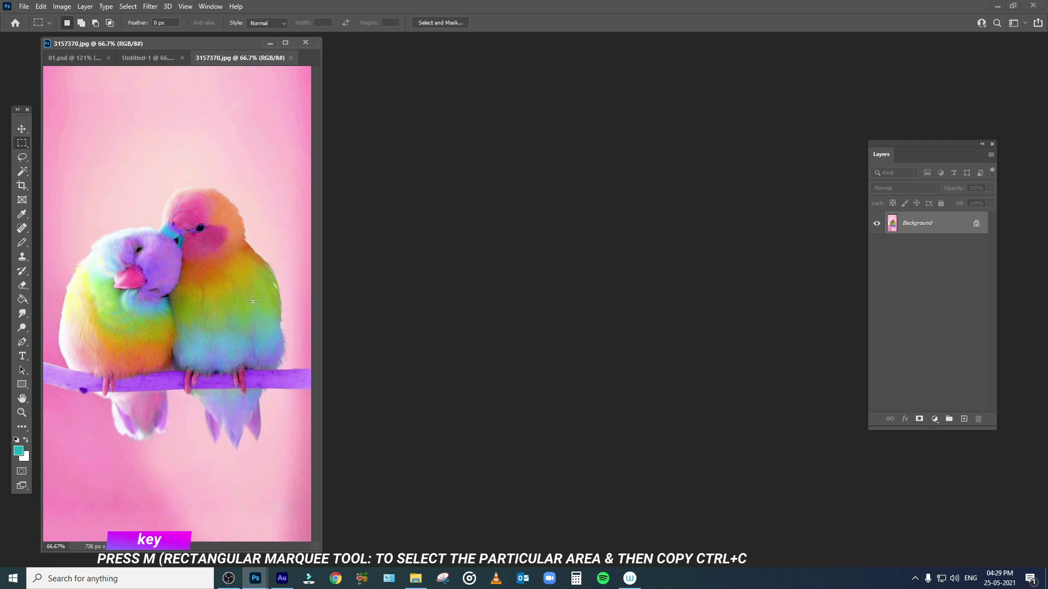
pyautogui.moveTo(100, 142); pyautogui.dragTo(257, 299)
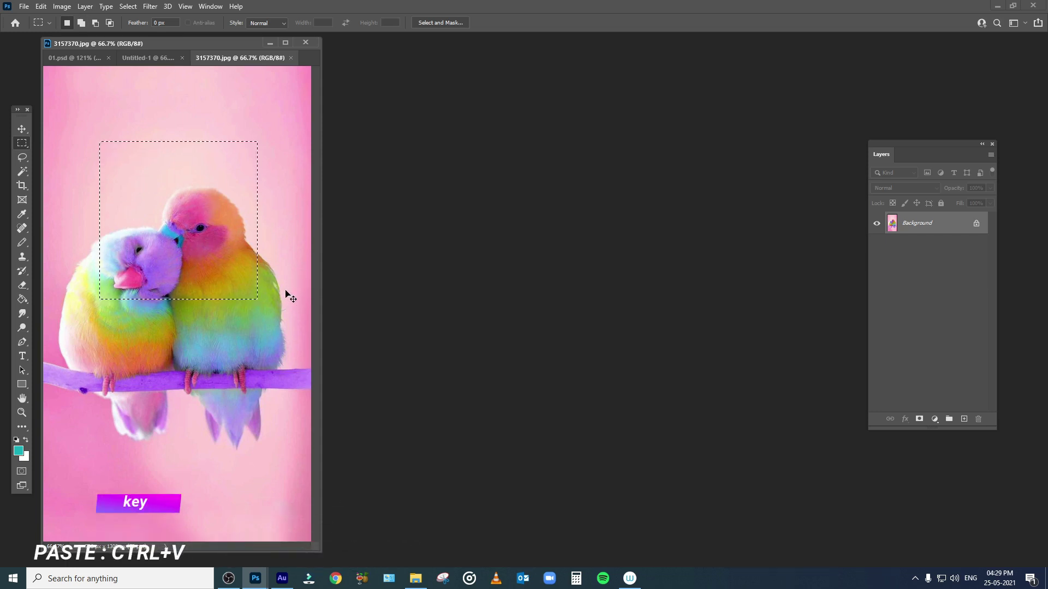
pyautogui.click(145, 57)
pyautogui.hotkey('ctrl', 'v')
pyautogui.hotkey('ctrl', 'v')
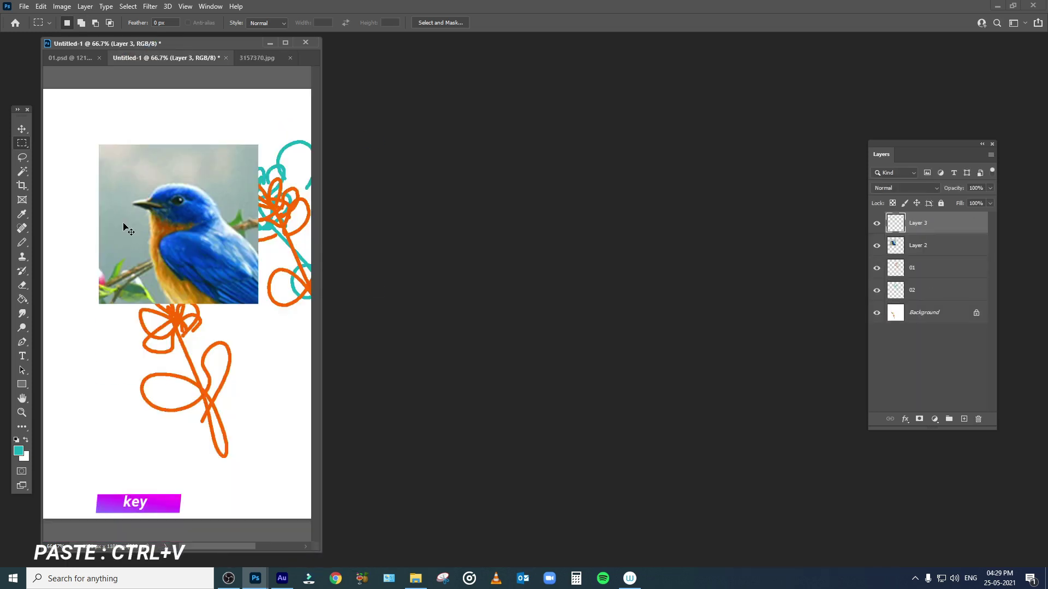
# In full-screen view, move the parrot Layer 3 until it aligns over the blue bird square.
pyautogui.press('f')
pyautogui.scroll(2, 386, 267)
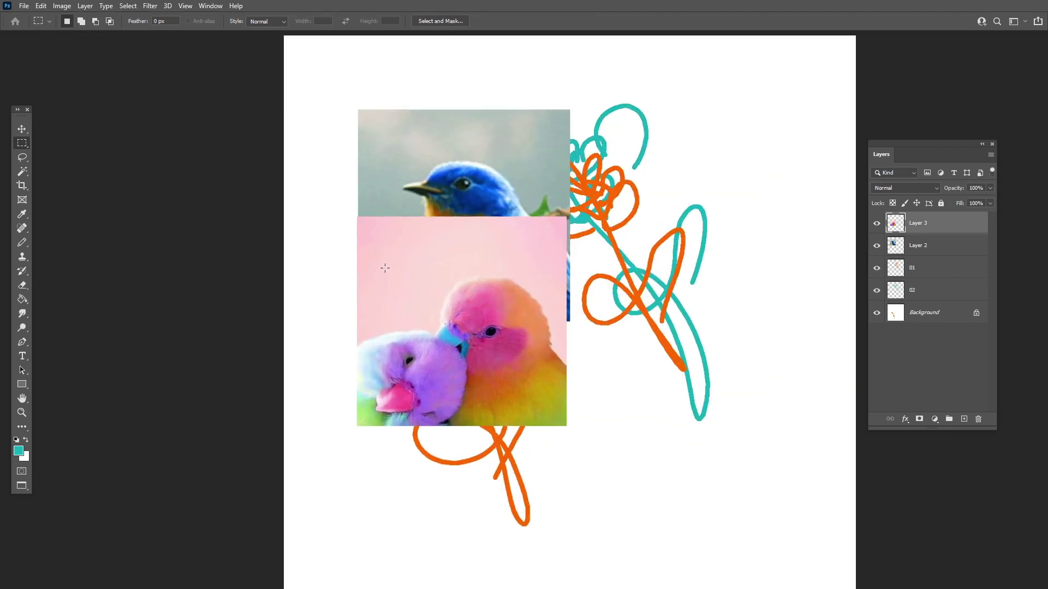
pyautogui.press('v')
pyautogui.rightClick(479, 273)
pyautogui.moveTo(497, 314)
pyautogui.mouseDown()
pyautogui.moveTo(519, 219)
pyautogui.moveTo(515, 228)
pyautogui.mouseUp()
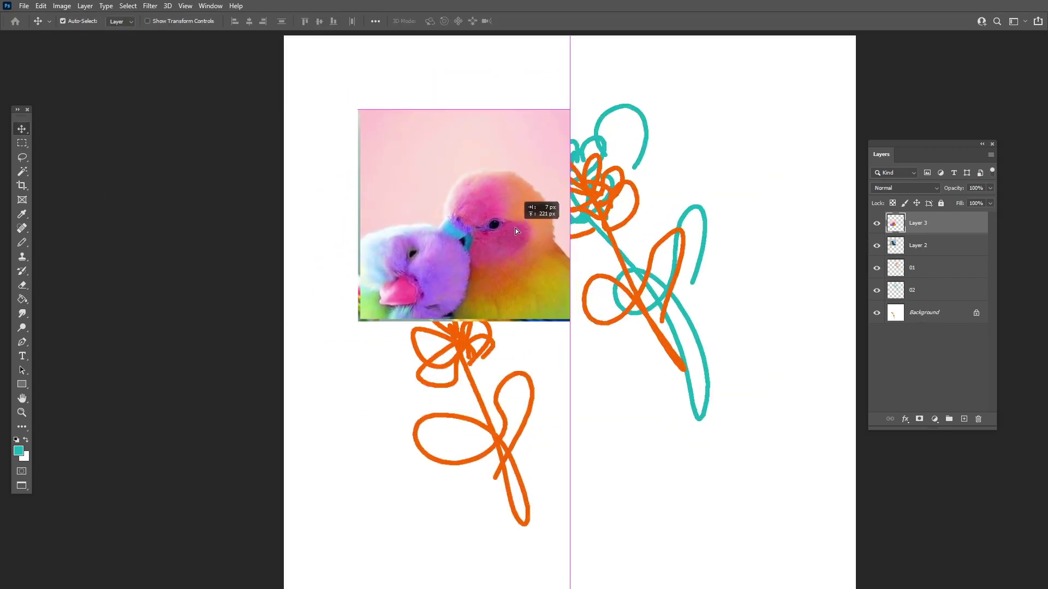
pyautogui.rightClick(472, 202)
pyautogui.click(499, 216)
pyautogui.moveTo(490, 219); pyautogui.dragTo(493, 214)
pyautogui.hotkey('shift', 'alt', 'k')
pyautogui.hotkey('shift', 'alt', 'n')
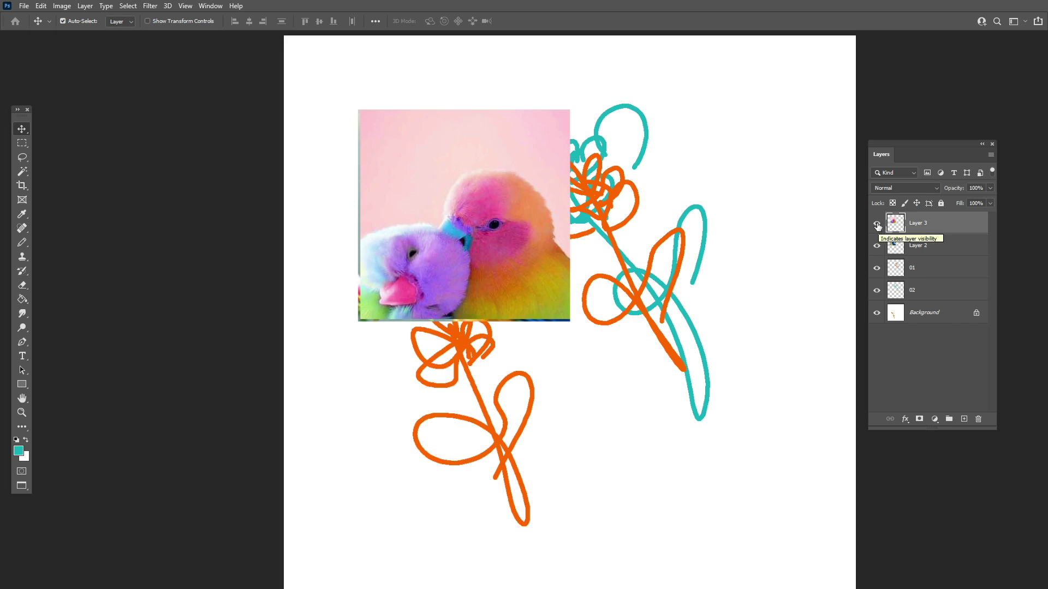
# Compare by toggling the parrot layer's visibility, then move Layer 2 above Layer 3.
pyautogui.click(877, 224)
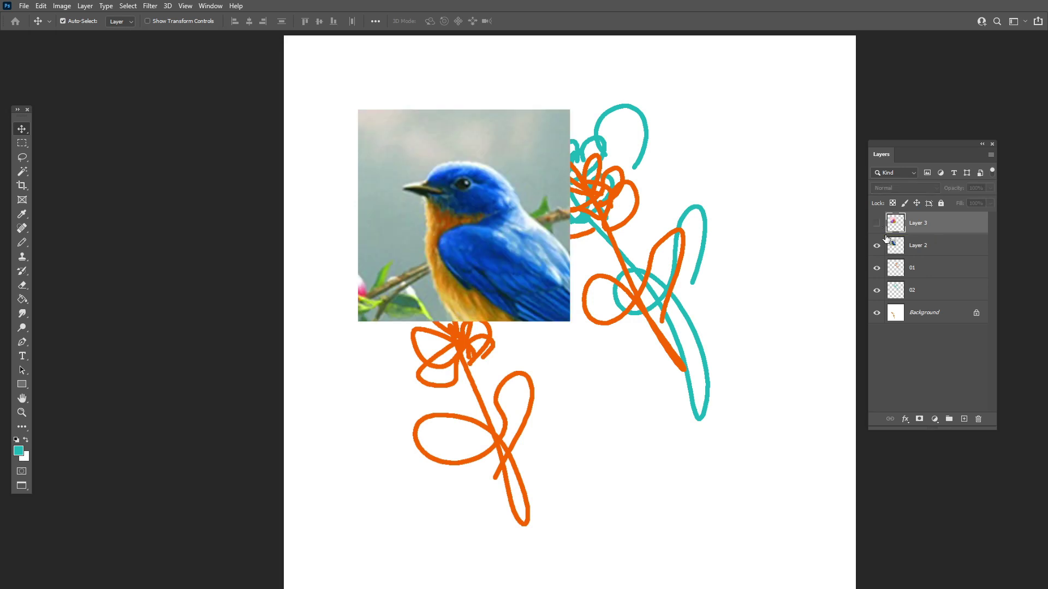
pyautogui.doubleClick(877, 245)
pyautogui.click(877, 224)
pyautogui.click(927, 245)
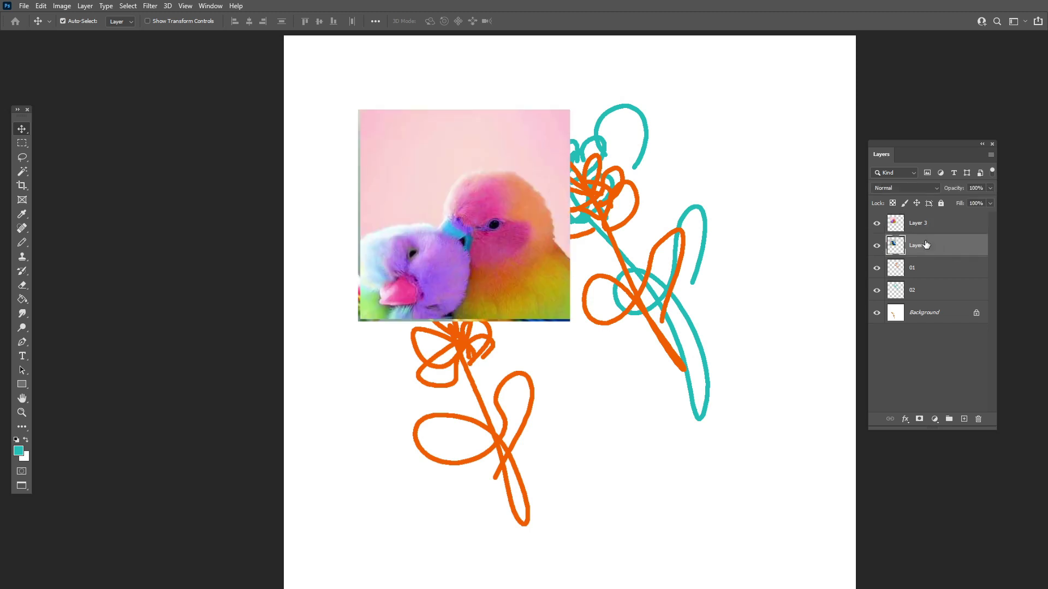
pyautogui.click(877, 224)
pyautogui.click(877, 225)
pyautogui.click(951, 227)
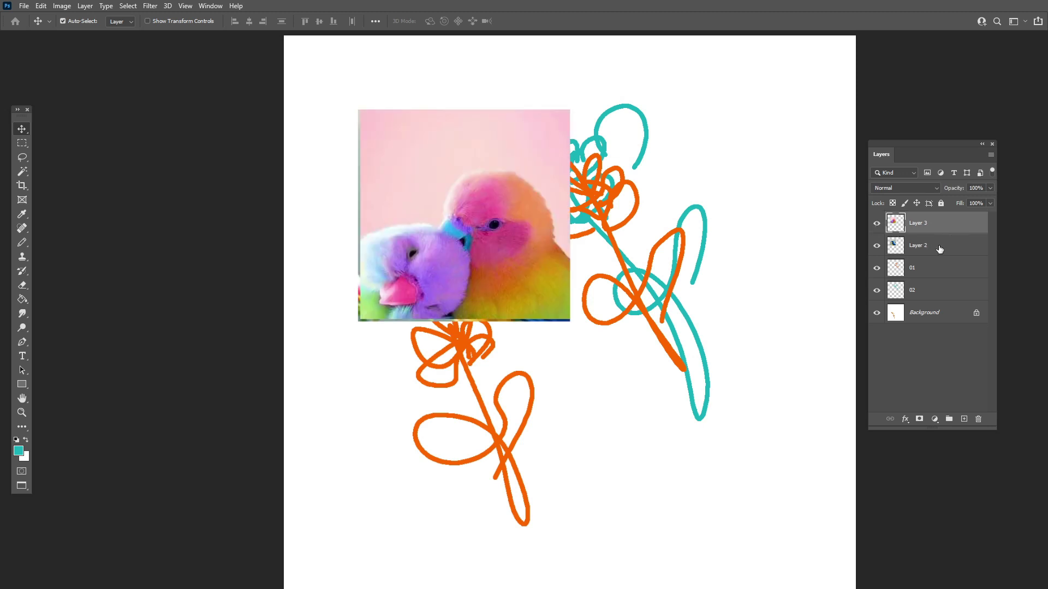
pyautogui.moveTo(943, 251)
pyautogui.mouseDown()
pyautogui.moveTo(942, 225)
pyautogui.moveTo(927, 221)
pyautogui.mouseUp()
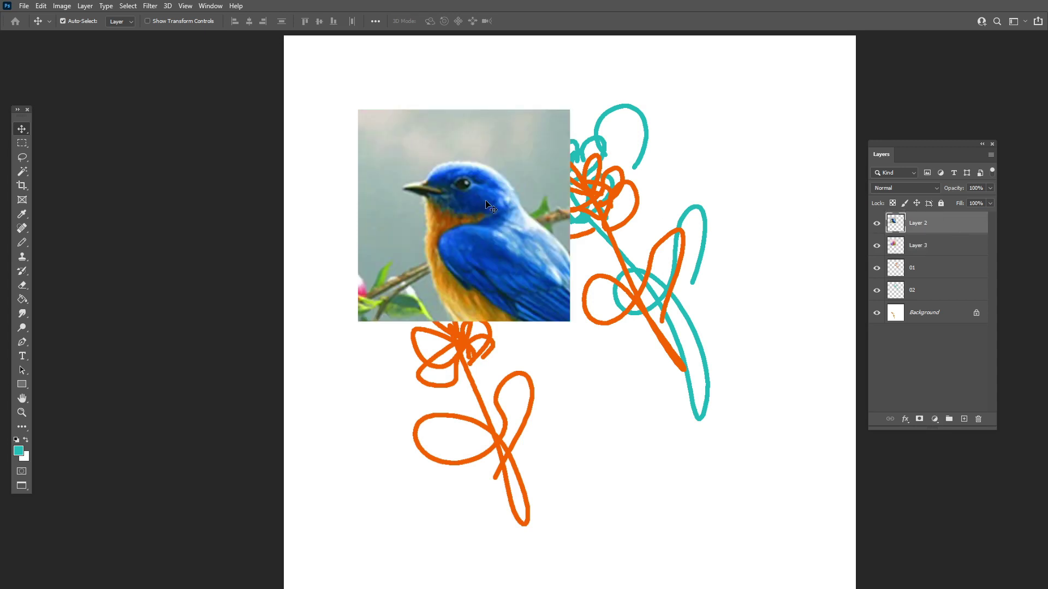
# Shift the blue bird picture down and right so the parrot square peeks out diagonally behind it.
pyautogui.click(878, 228)
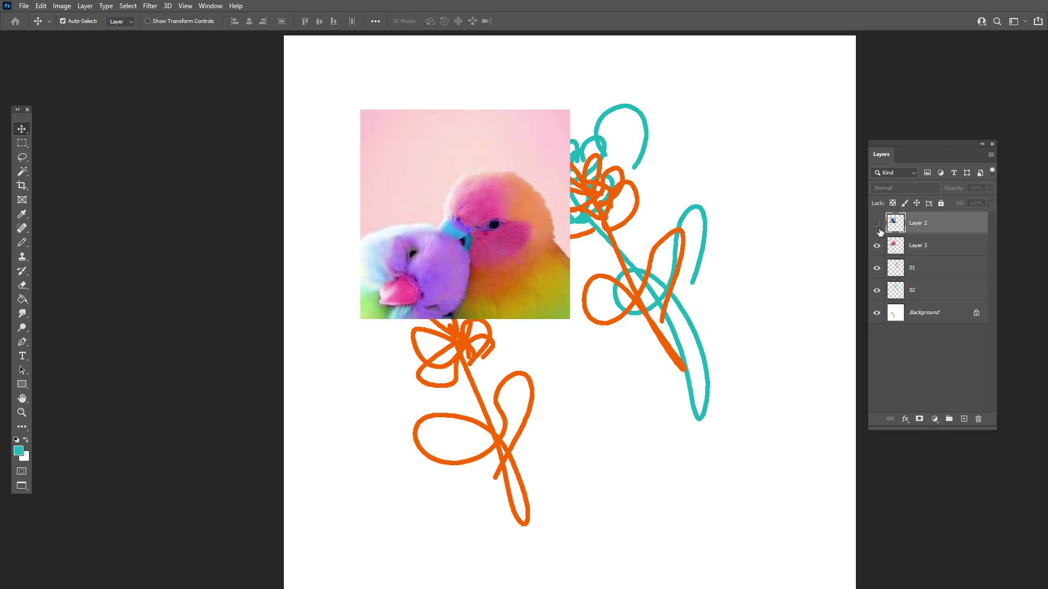
pyautogui.click(877, 228)
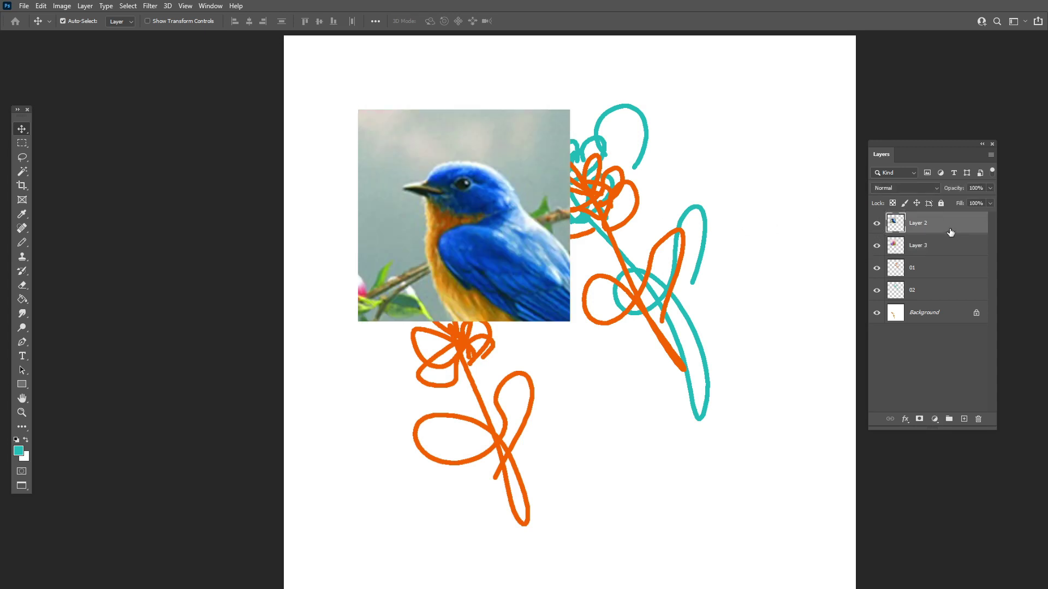
pyautogui.moveTo(446, 211)
pyautogui.mouseDown()
pyautogui.moveTo(571, 297)
pyautogui.moveTo(554, 284)
pyautogui.mouseUp()
pyautogui.click(451, 186)
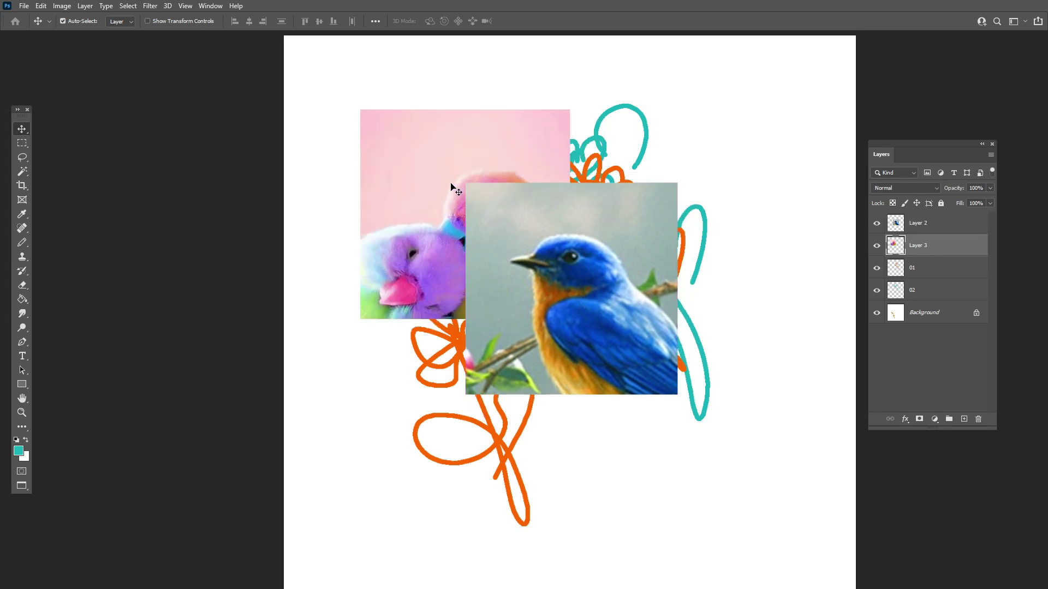
pyautogui.moveTo(465, 179)
pyautogui.mouseDown()
pyautogui.moveTo(466, 211)
pyautogui.moveTo(435, 188)
pyautogui.mouseUp()
pyautogui.moveTo(595, 257)
pyautogui.mouseDown()
pyautogui.moveTo(543, 228)
pyautogui.moveTo(579, 247)
pyautogui.mouseUp()
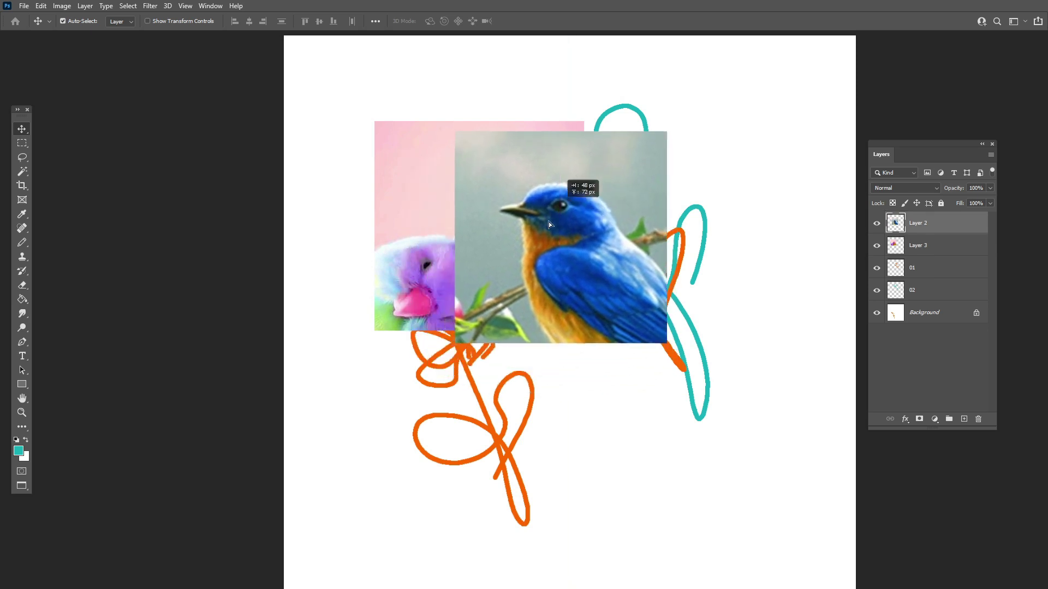
pyautogui.moveTo(495, 221); pyautogui.dragTo(528, 270)
pyautogui.scroll(-1, 560, 280)
pyautogui.scroll(1, 560, 280)
pyautogui.scroll(-2, 574, 262)
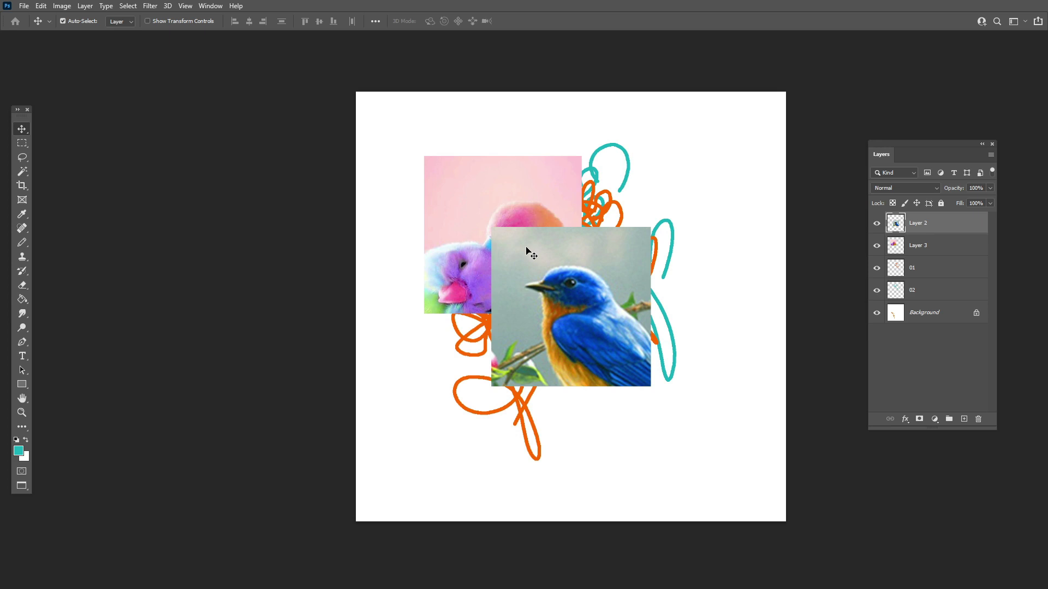
# Close the bird composite without saving, and close the parrot image.
pyautogui.hotkey('ctrl', 'w')
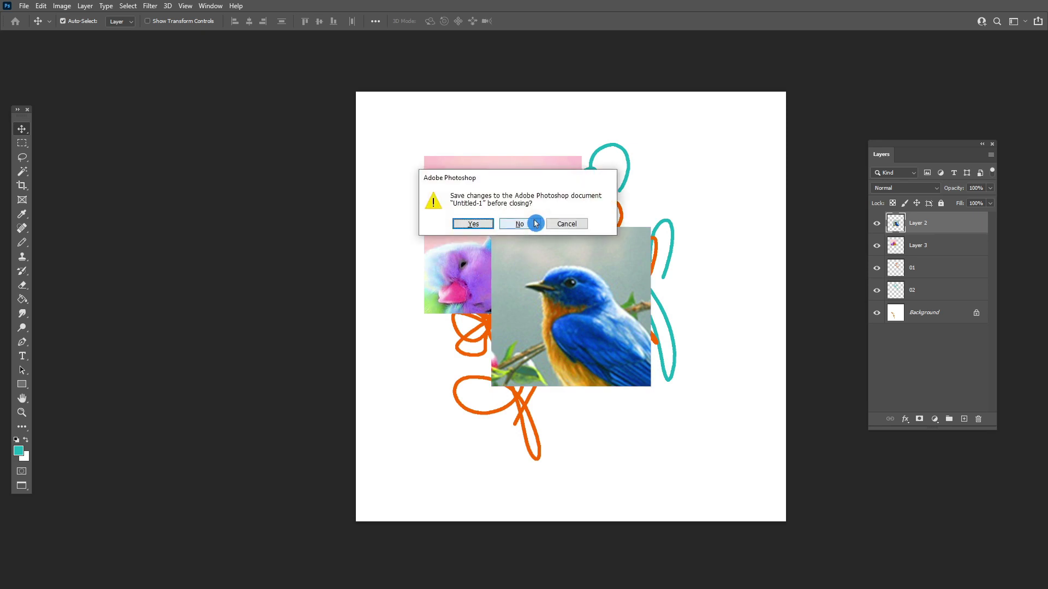
pyautogui.click(536, 221)
pyautogui.hotkey('ctrl', 'w')
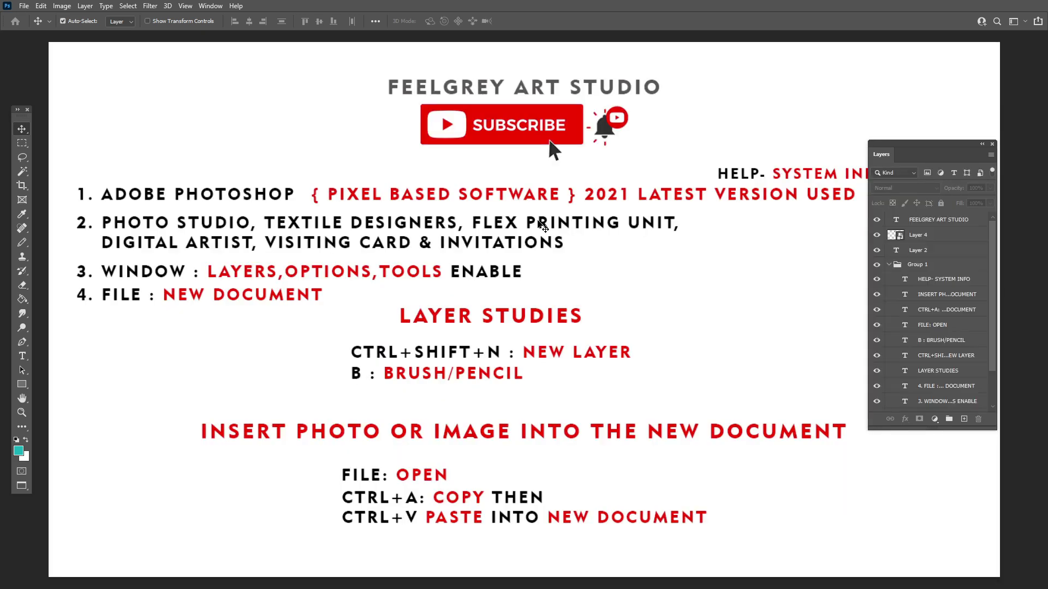
# Start a new document with its size units set to centimetres.
pyautogui.hotkey('ctrl', 'n')
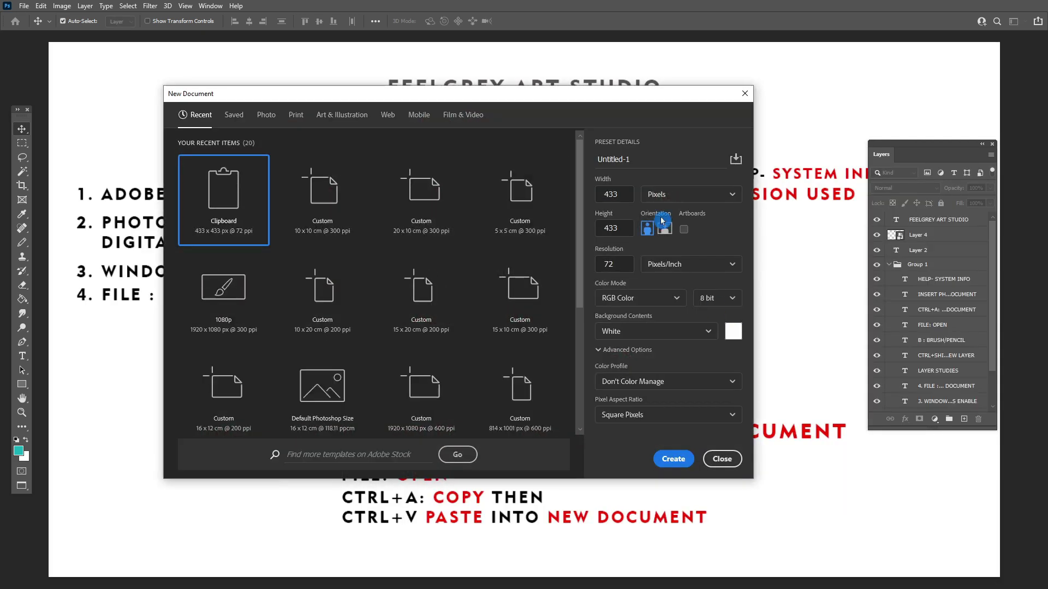
pyautogui.click(664, 195)
pyautogui.click(682, 250)
pyautogui.click(745, 93)
pyautogui.click(24, 6)
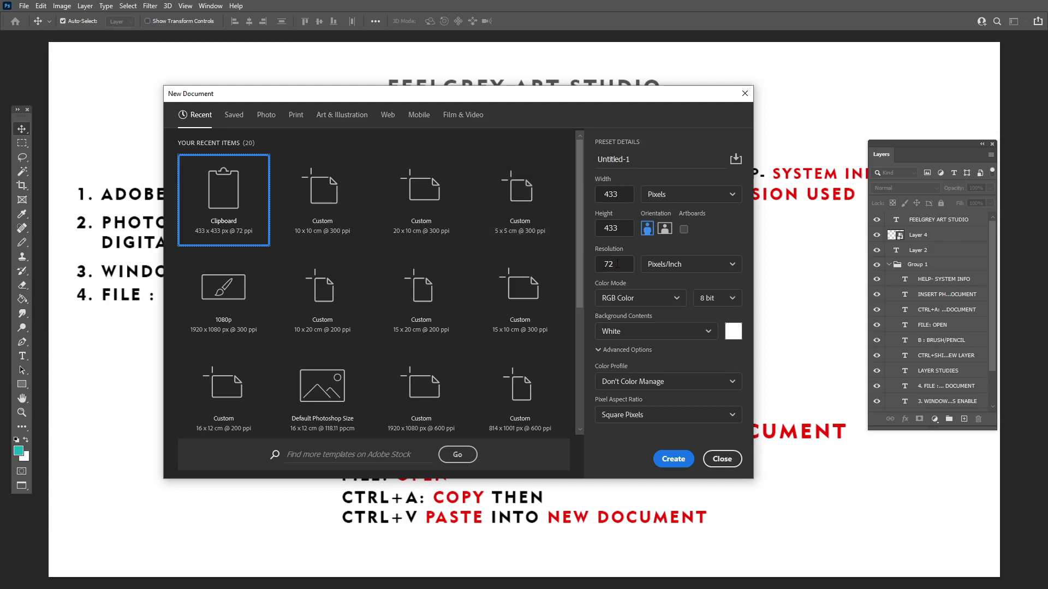
pyautogui.click(682, 198)
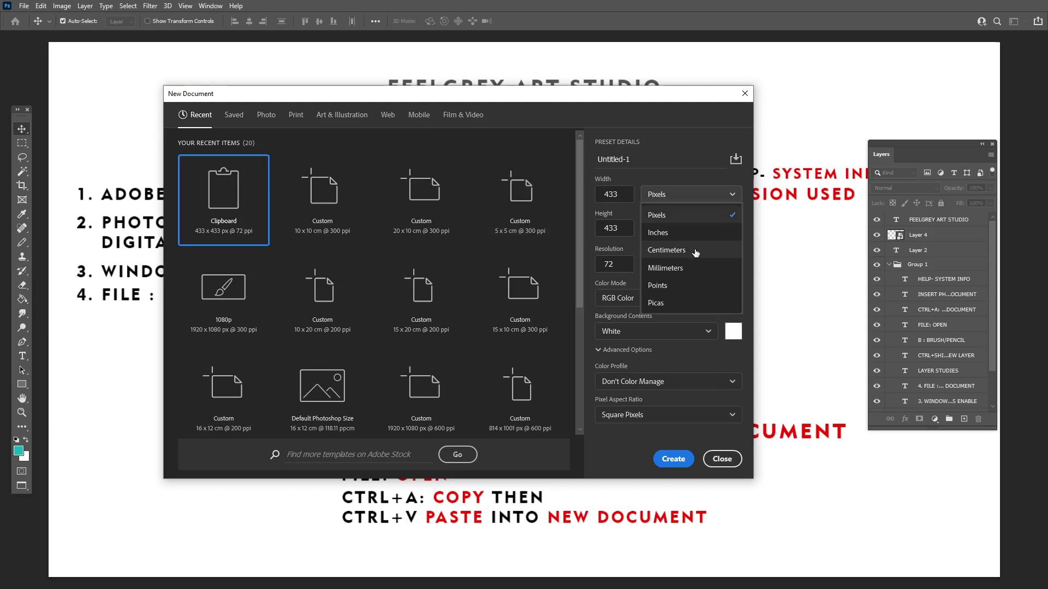
pyautogui.click(693, 252)
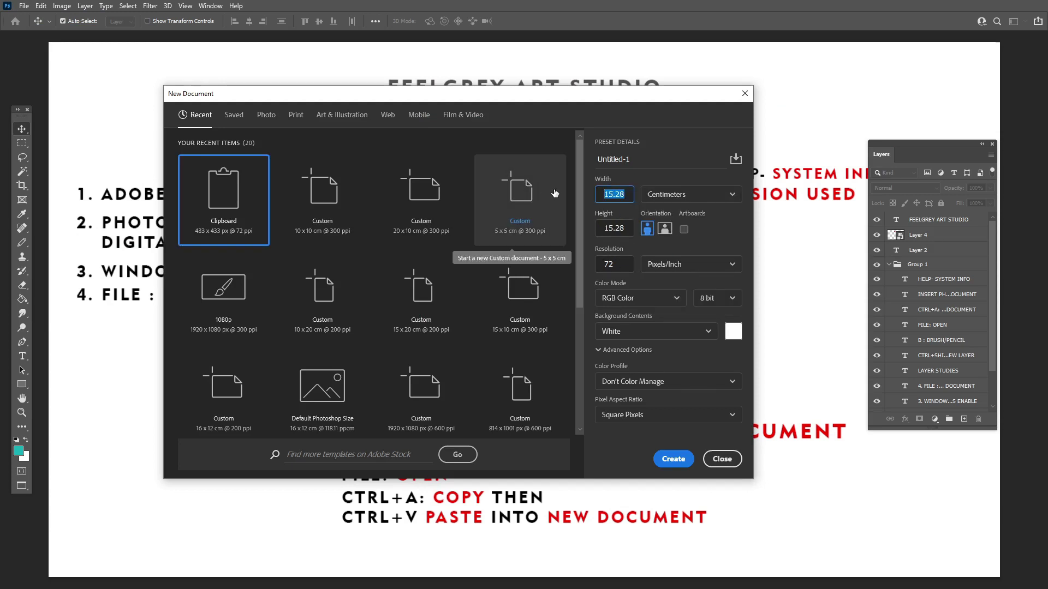
# Create the document at 21.45 × 10 cm with 200 pixels/inch resolution.
pyautogui.write('.45')
pyautogui.press('Tab')
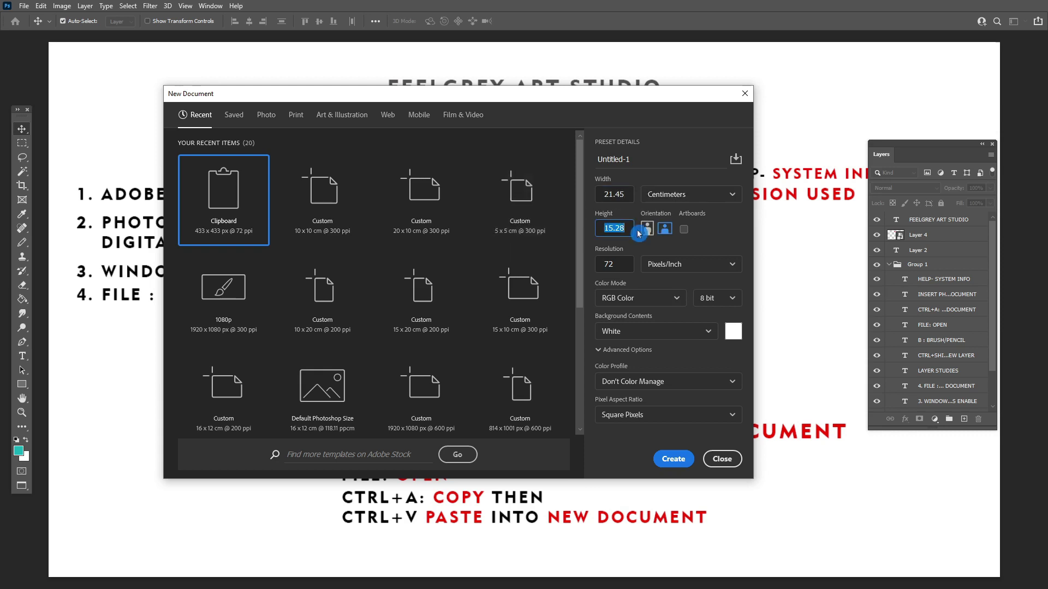
pyautogui.write('10')
pyautogui.press('Tab')
pyautogui.write('200')
pyautogui.press('Return')
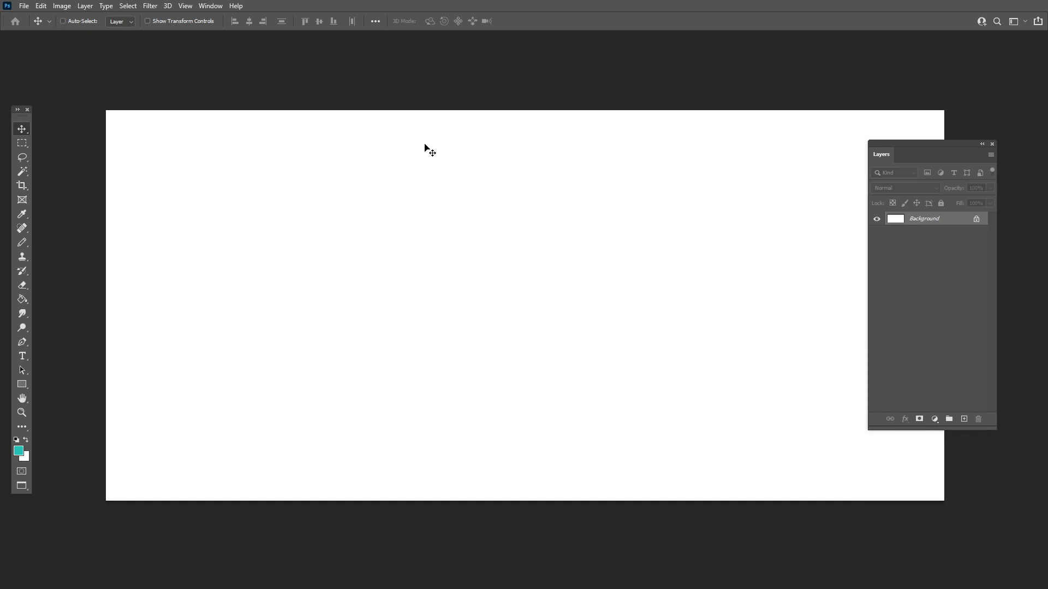
pyautogui.hotkey('ctrl', 'o')
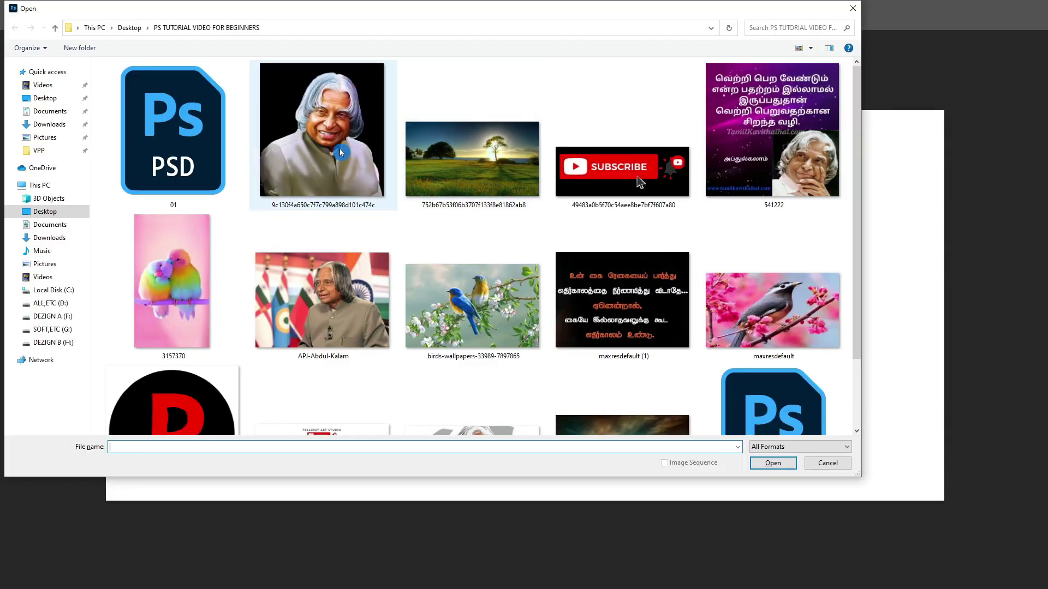
# Open the Kalam portrait and draw a rectangular marquee around his head and shoulders.
pyautogui.doubleClick(340, 152)
pyautogui.press('m')
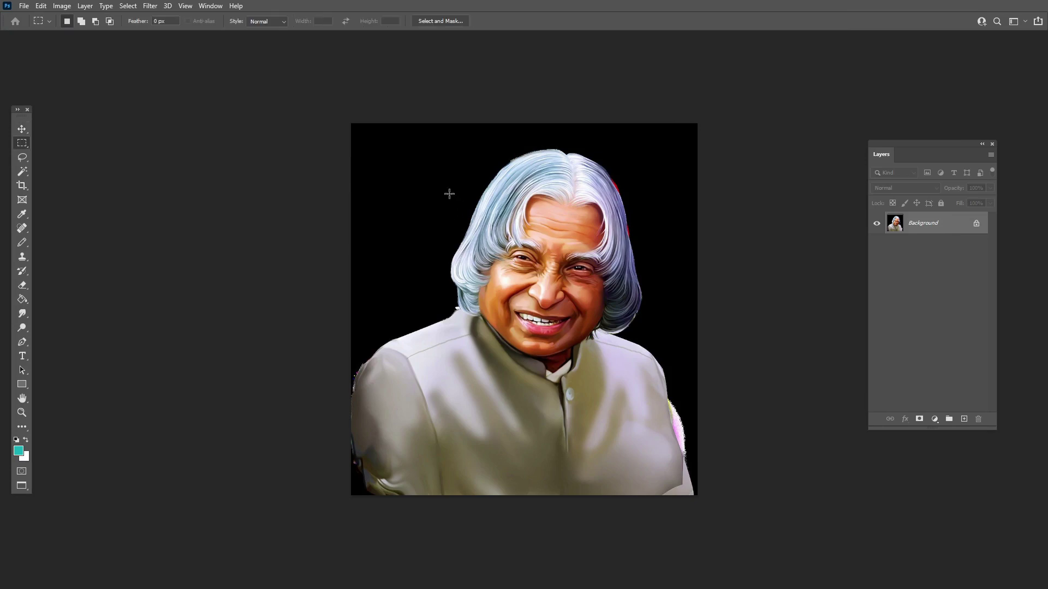
pyautogui.moveTo(387, 138); pyautogui.dragTo(662, 458)
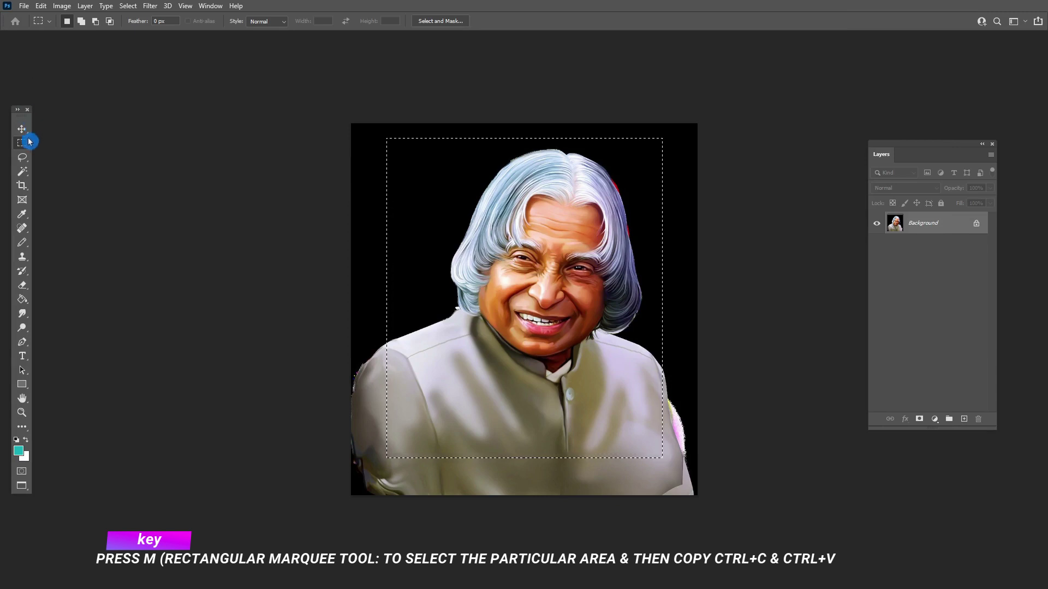
pyautogui.moveTo(22, 143); pyautogui.dragTo(72, 146)
pyautogui.click(72, 145)
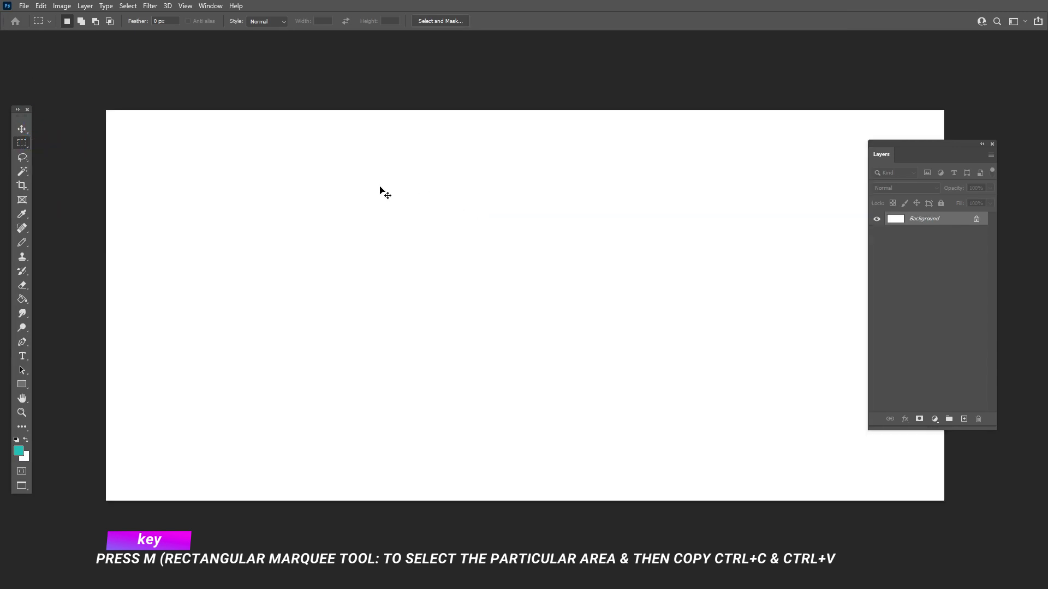
# Paste the portrait as a new layer against the canvas's left edge.
pyautogui.hotkey('ctrl', 'v')
pyautogui.press('v')
pyautogui.moveTo(508, 224); pyautogui.dragTo(300, 193)
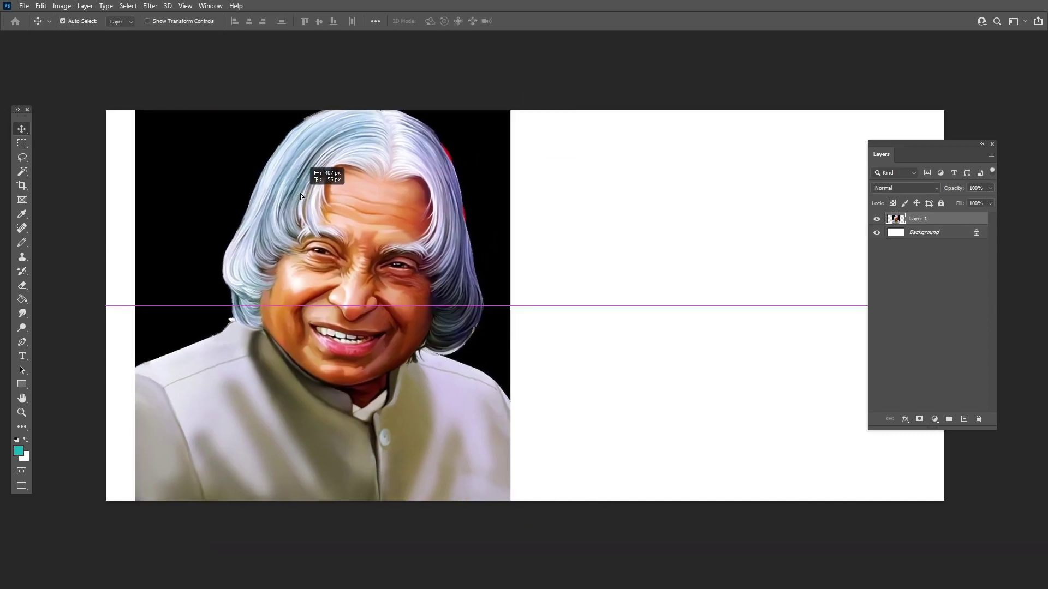
pyautogui.press('f')
pyautogui.press('f')
pyautogui.press('f')
pyautogui.press('f')
pyautogui.press('f')
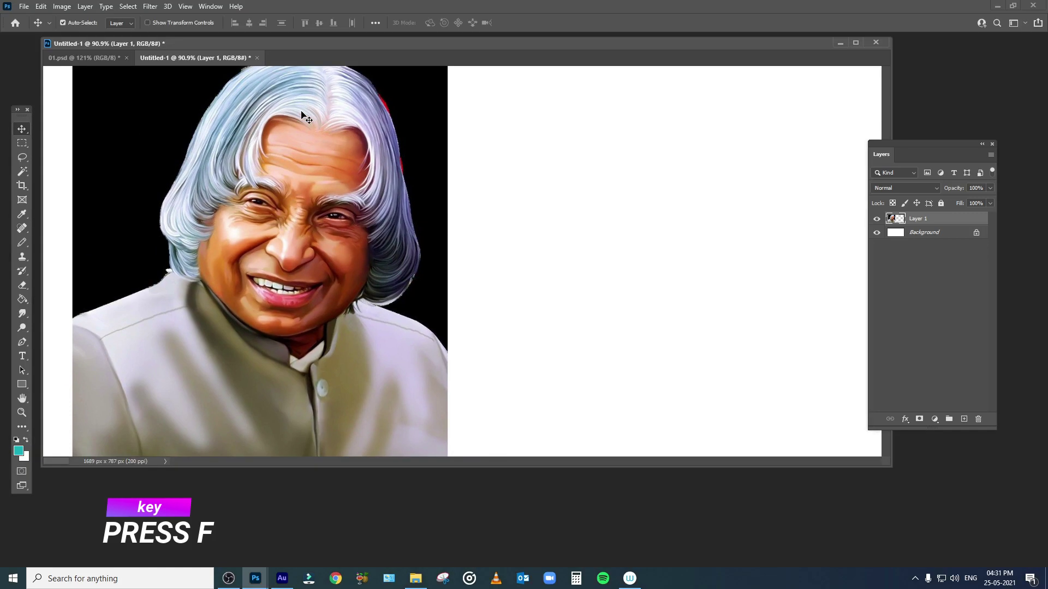
pyautogui.press('f')
pyautogui.press('f')
pyautogui.press('f')
# Float the Untitled-1 window and shift the portrait further left and up.
pyautogui.moveTo(240, 57); pyautogui.dragTo(257, 102)
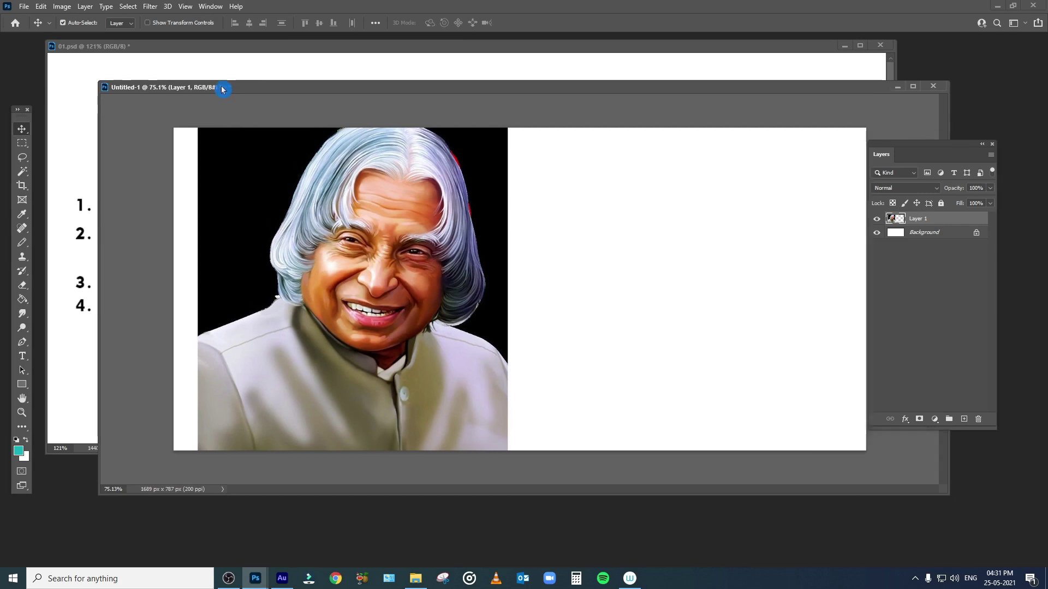
pyautogui.moveTo(257, 102); pyautogui.dragTo(289, 76)
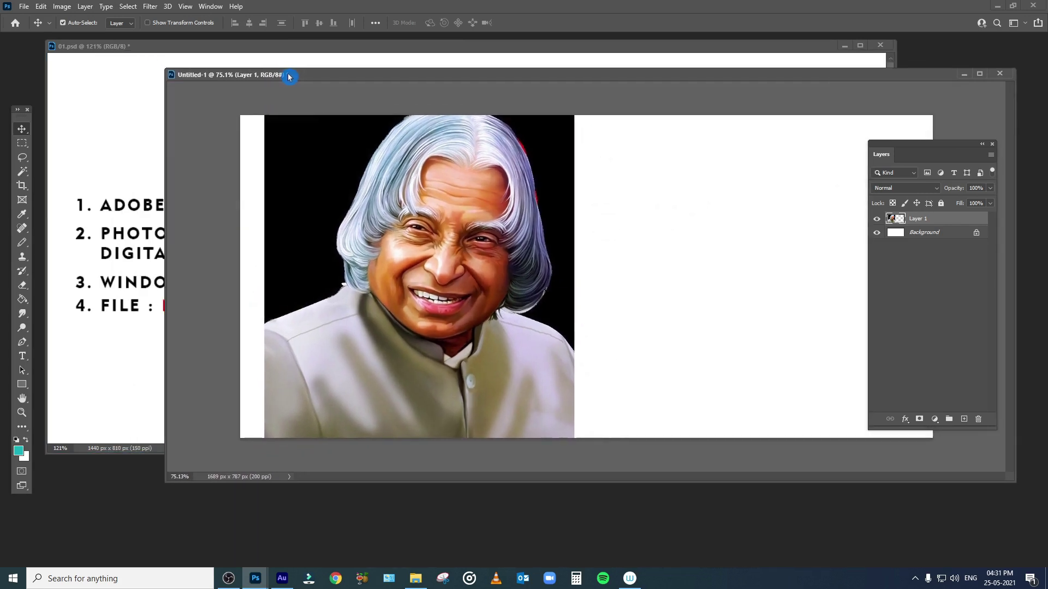
pyautogui.scroll(-2, 289, 76)
pyautogui.moveTo(535, 257); pyautogui.dragTo(496, 251)
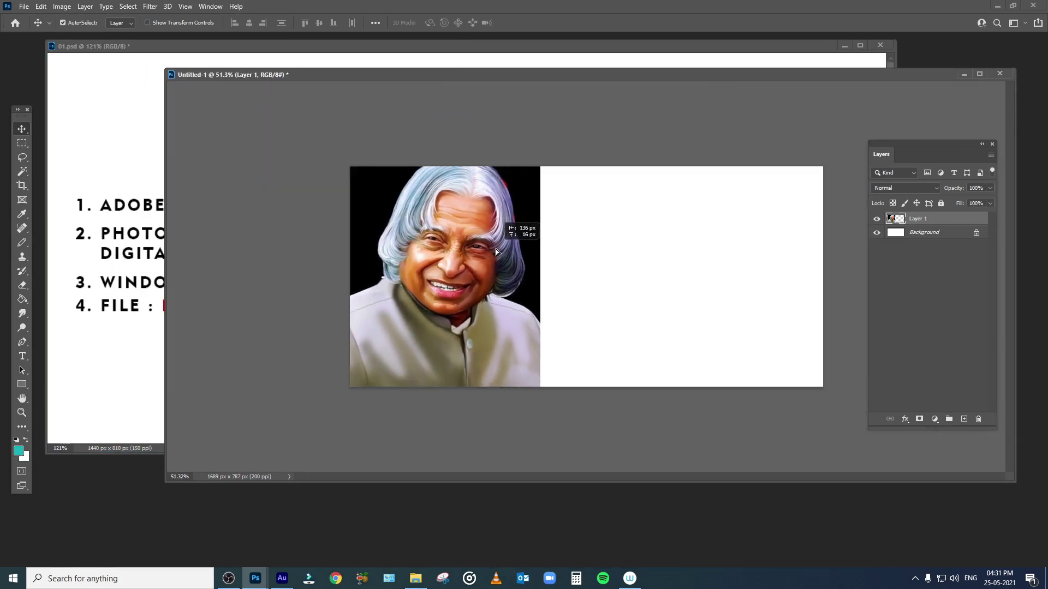
pyautogui.hotkey('ctrl', 'o')
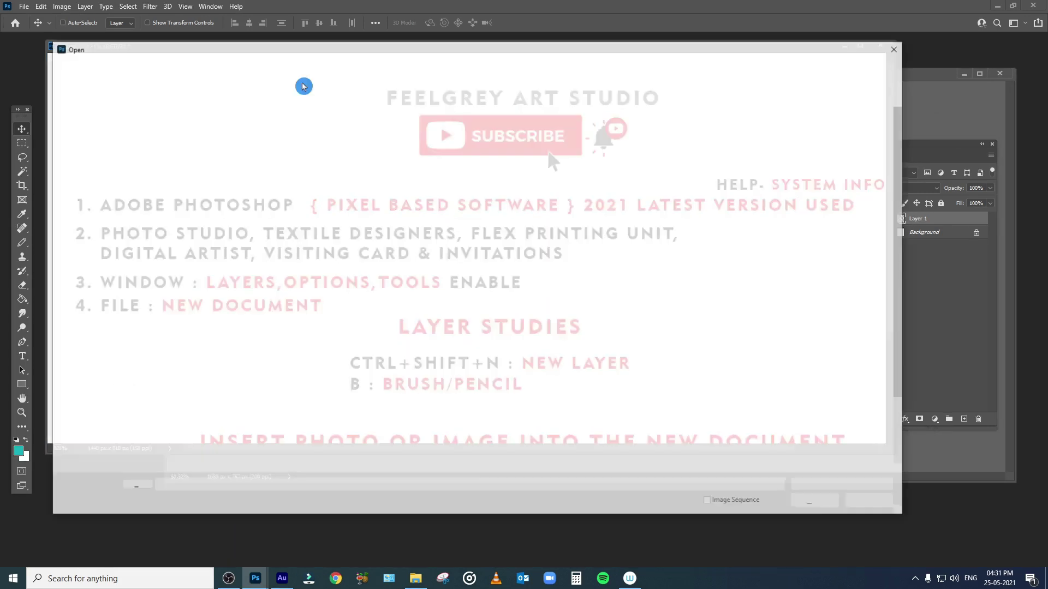
# Open maxresdefault (1).jpg and select the whole quote image.
pyautogui.click(665, 325)
pyautogui.doubleClick(665, 326)
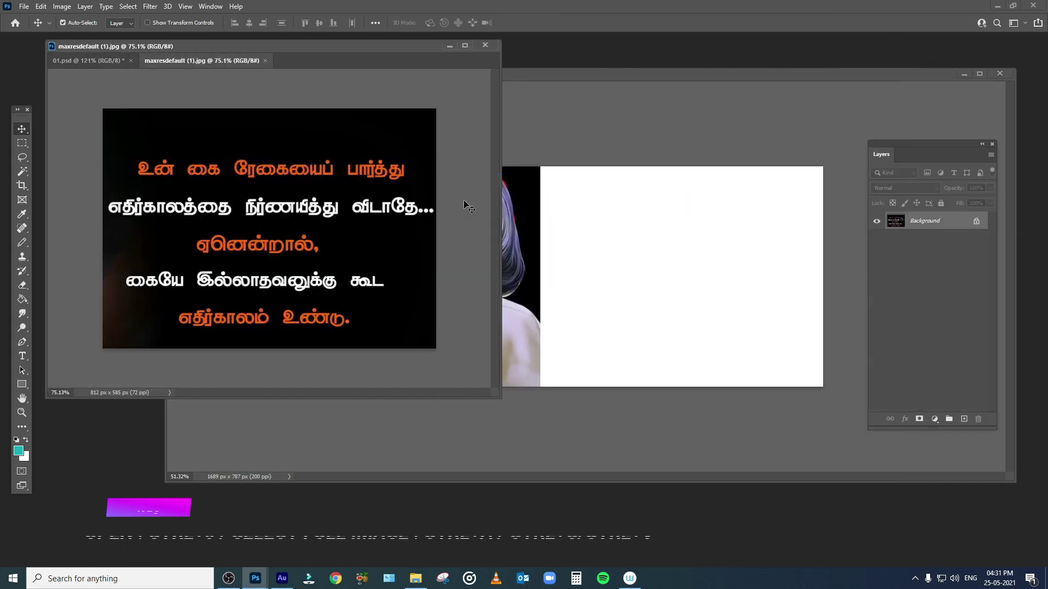
pyautogui.hotkey('ctrl', 'a')
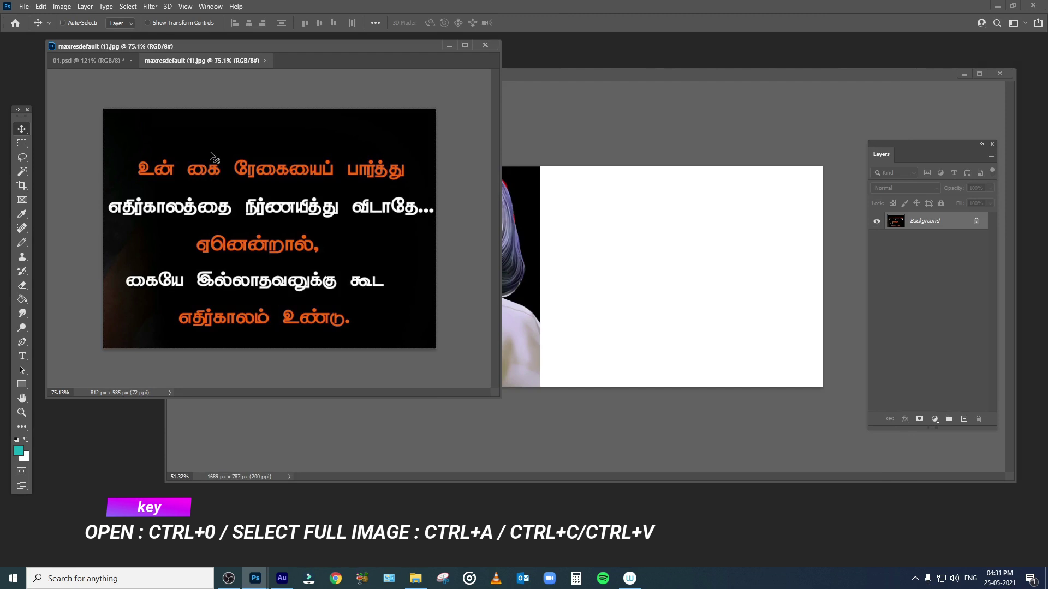
pyautogui.press('m')
pyautogui.moveTo(124, 126); pyautogui.dragTo(287, 235)
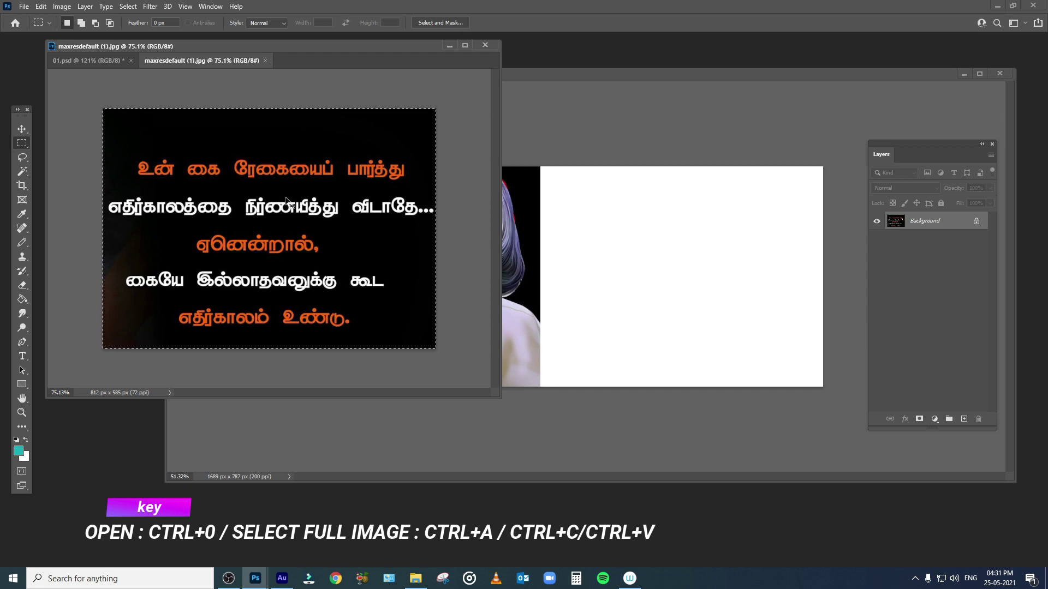
# Close the quote image, clear the selection, and bring 01.psd forward.
pyautogui.click(267, 62)
pyautogui.click(545, 97)
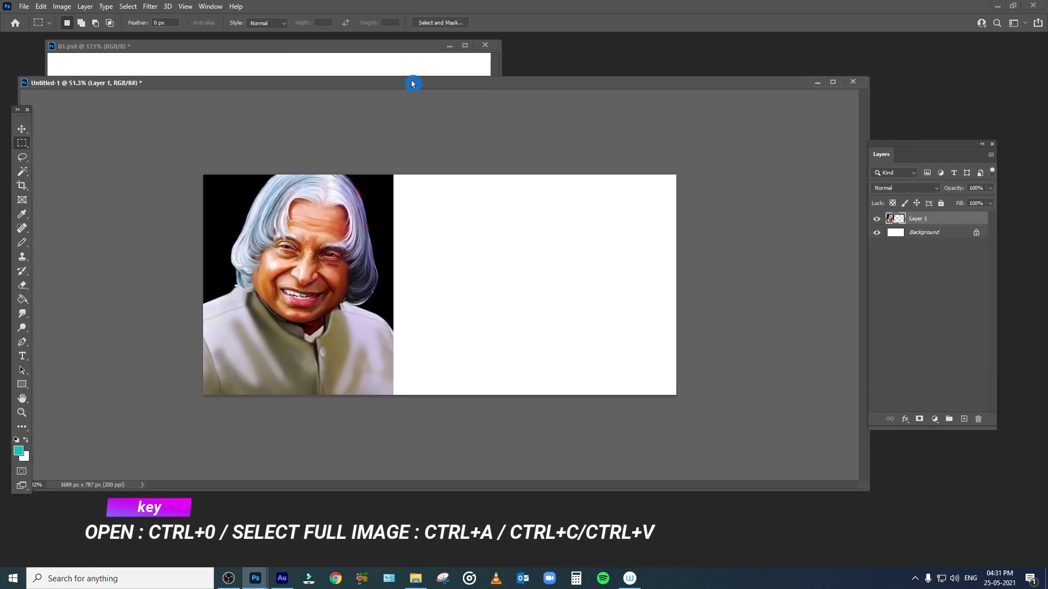
pyautogui.moveTo(412, 87); pyautogui.dragTo(292, 99)
pyautogui.click(124, 98)
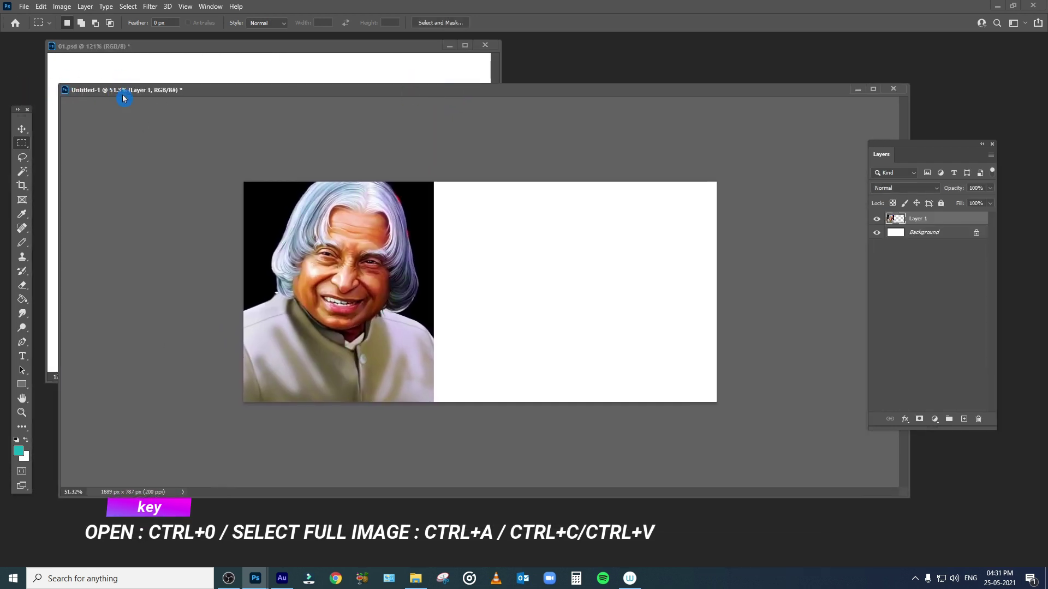
pyautogui.click(210, 6)
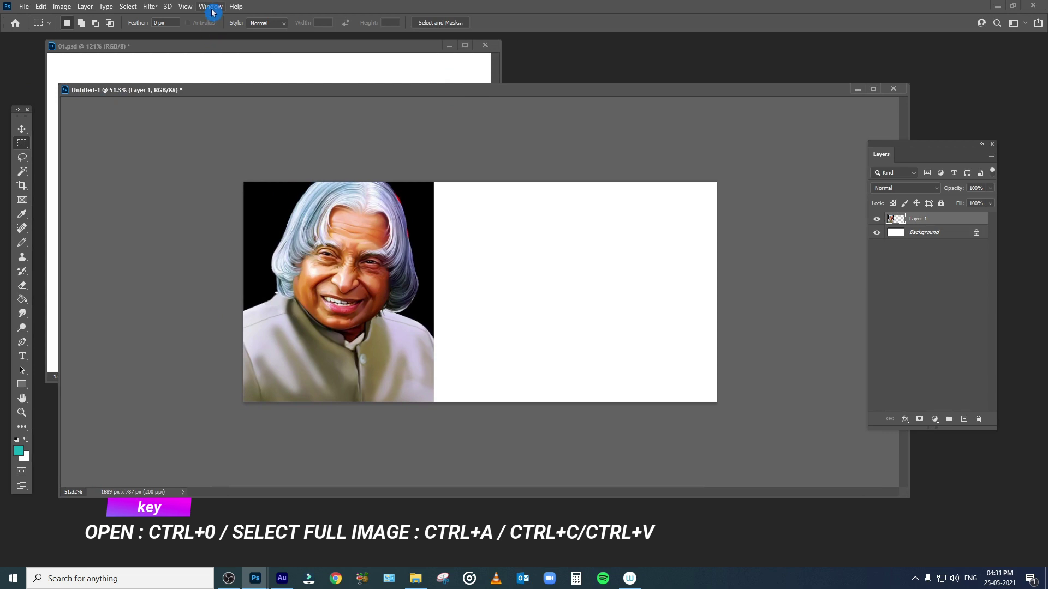
pyautogui.click(239, 447)
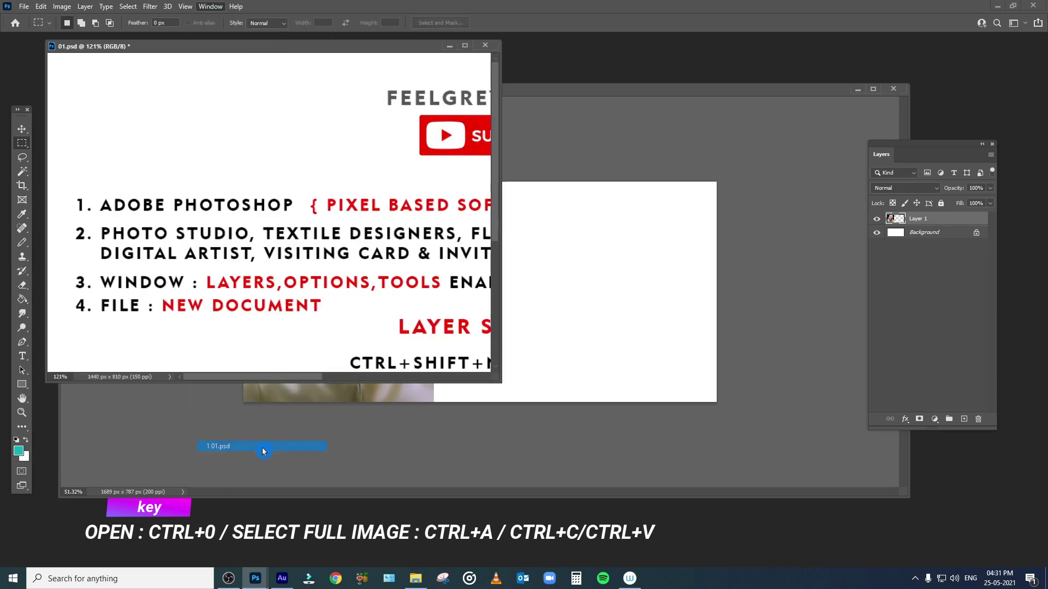
# Paste the Tamil quote panel into Untitled-1 beside the portrait.
pyautogui.click(211, 6)
pyautogui.moveTo(185, 6)
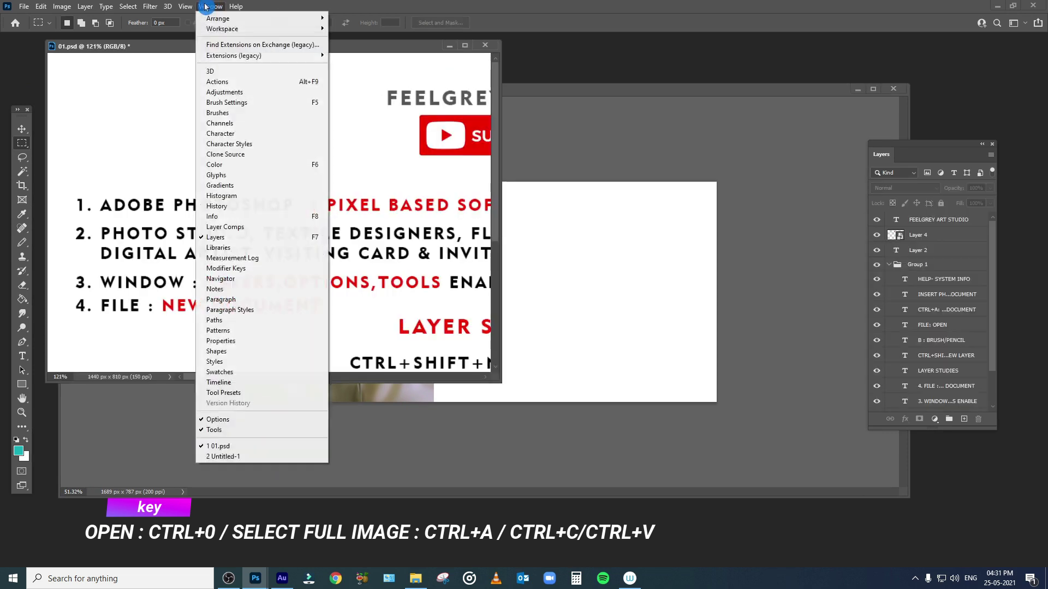
pyautogui.click(266, 456)
pyautogui.moveTo(461, 87); pyautogui.dragTo(406, 84)
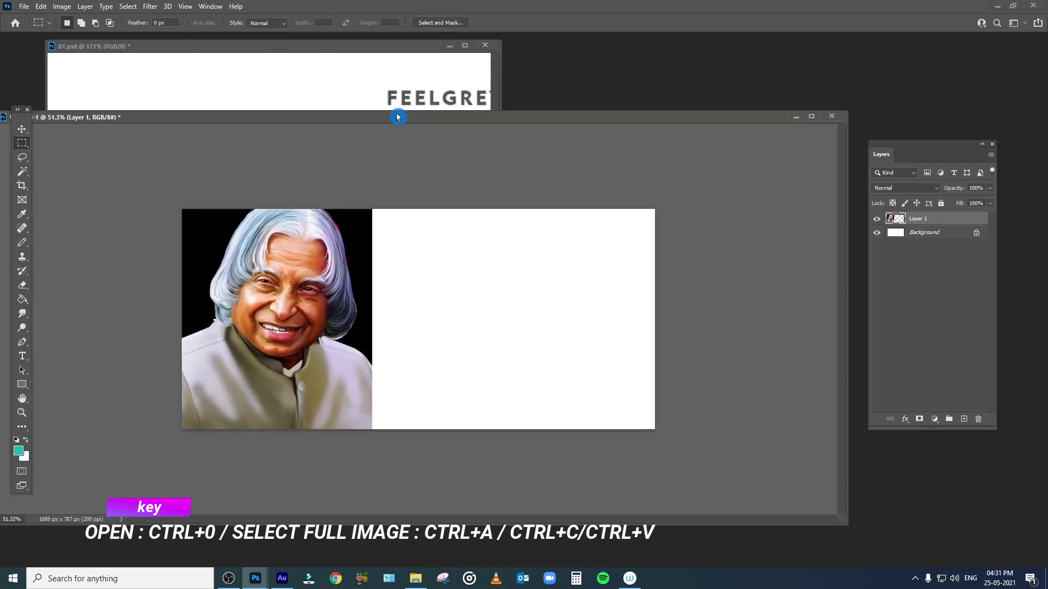
pyautogui.hotkey('ctrl', 'v')
pyautogui.moveTo(391, 288); pyautogui.dragTo(458, 320)
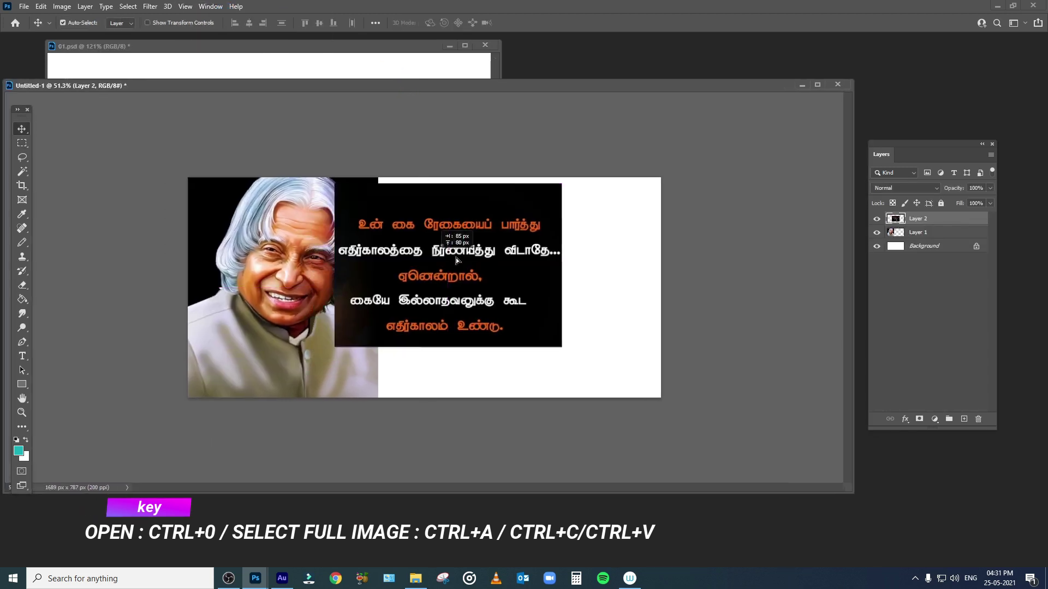
# Scale the quote panel up past about 131% to fill the right side.
pyautogui.hotkey('ctrl', 't')
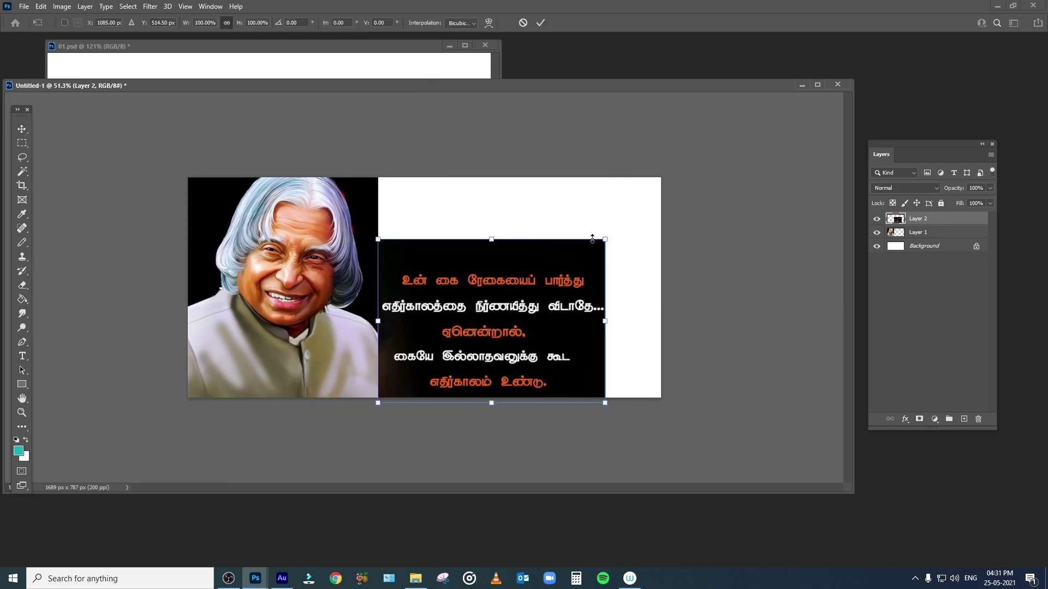
pyautogui.press('Return')
pyautogui.moveTo(510, 299); pyautogui.dragTo(516, 281)
pyautogui.hotkey('ctrl', 't')
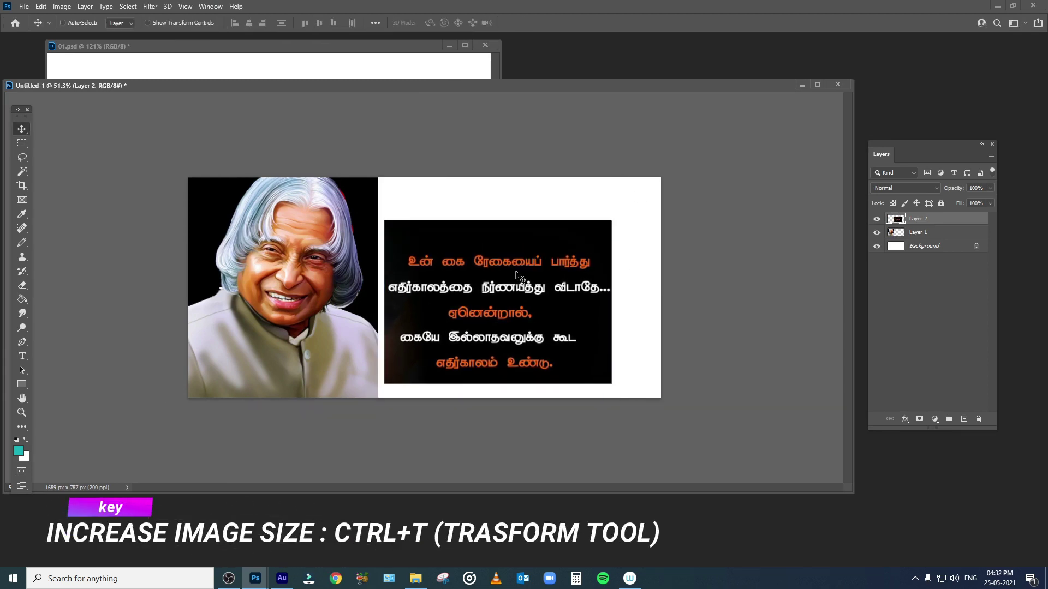
pyautogui.moveTo(531, 228); pyautogui.dragTo(526, 241)
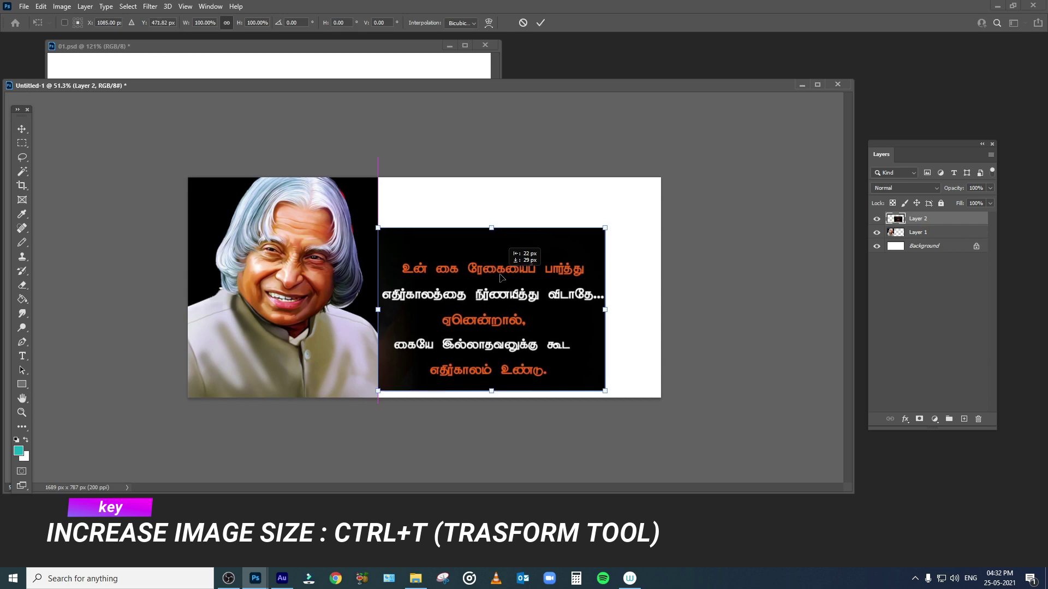
pyautogui.moveTo(605, 234); pyautogui.dragTo(676, 164)
pyautogui.moveTo(397, 384); pyautogui.dragTo(374, 390)
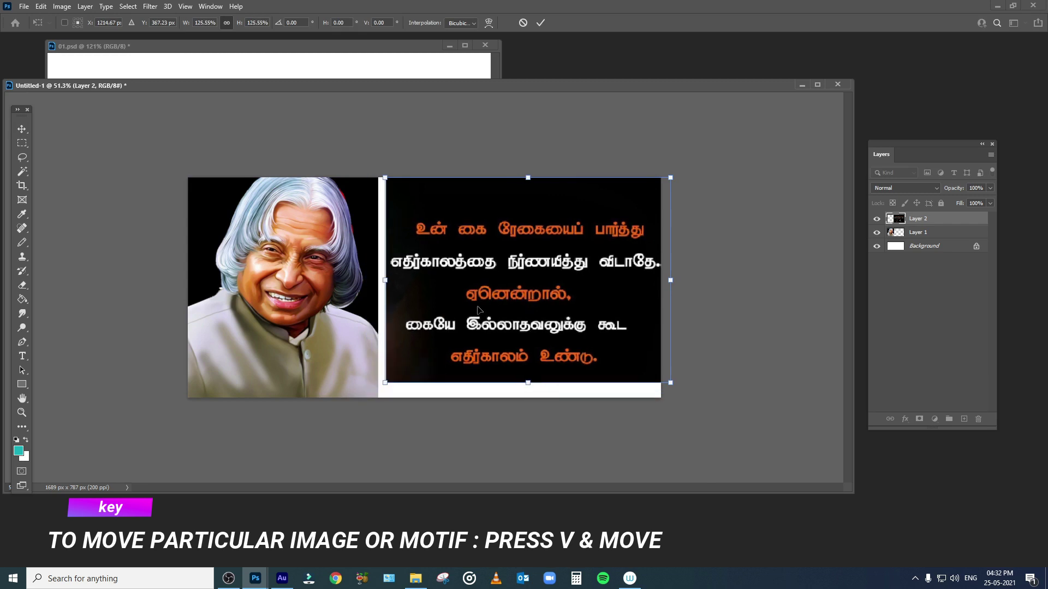
pyautogui.press('Return')
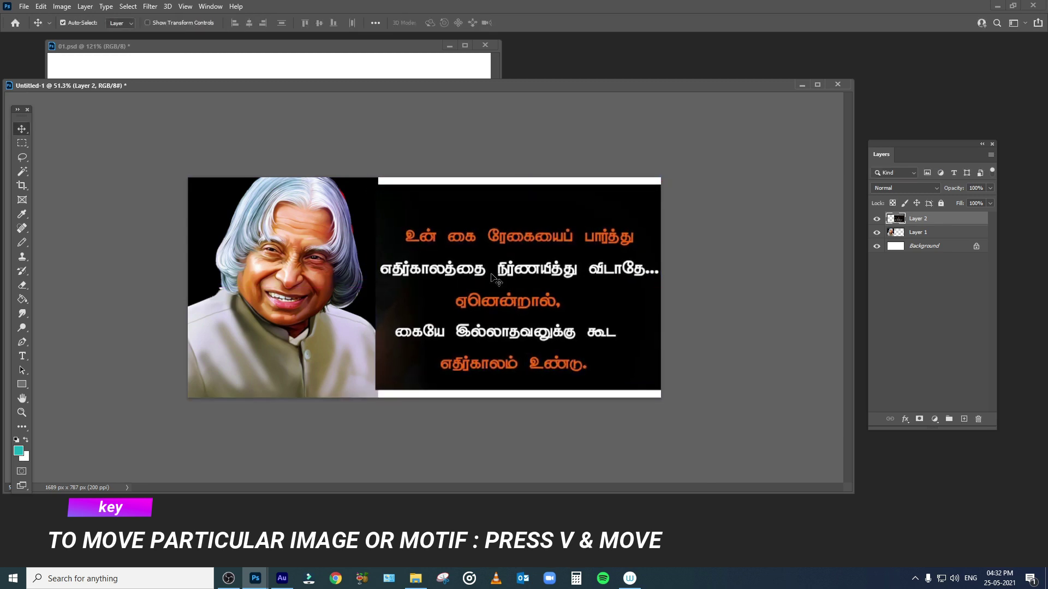
# Resize and reposition the portrait so it fills the left area.
pyautogui.click(277, 270)
pyautogui.hotkey('ctrl', 't')
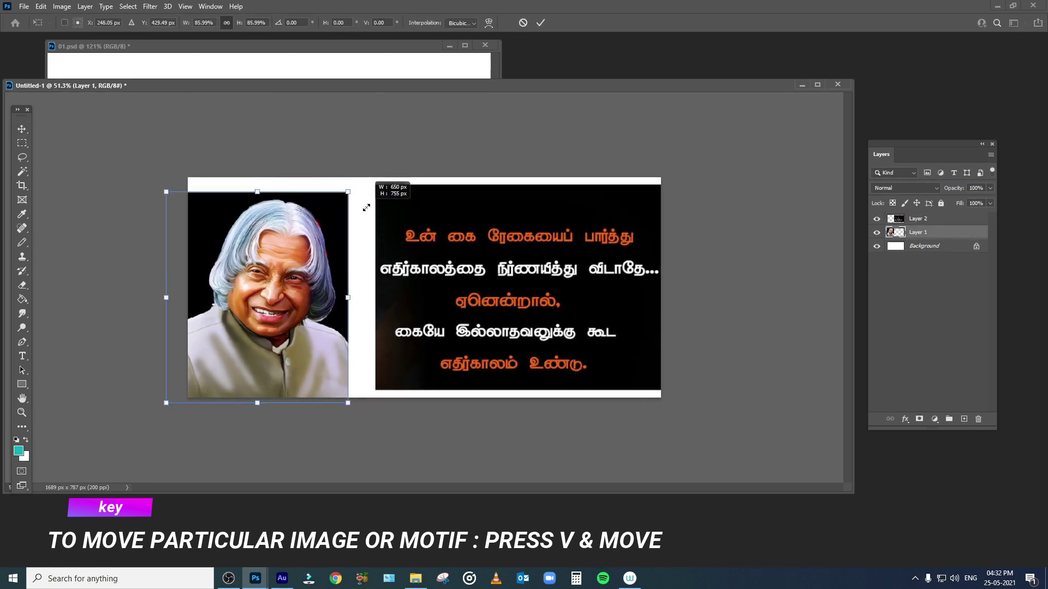
pyautogui.moveTo(378, 157); pyautogui.dragTo(356, 178)
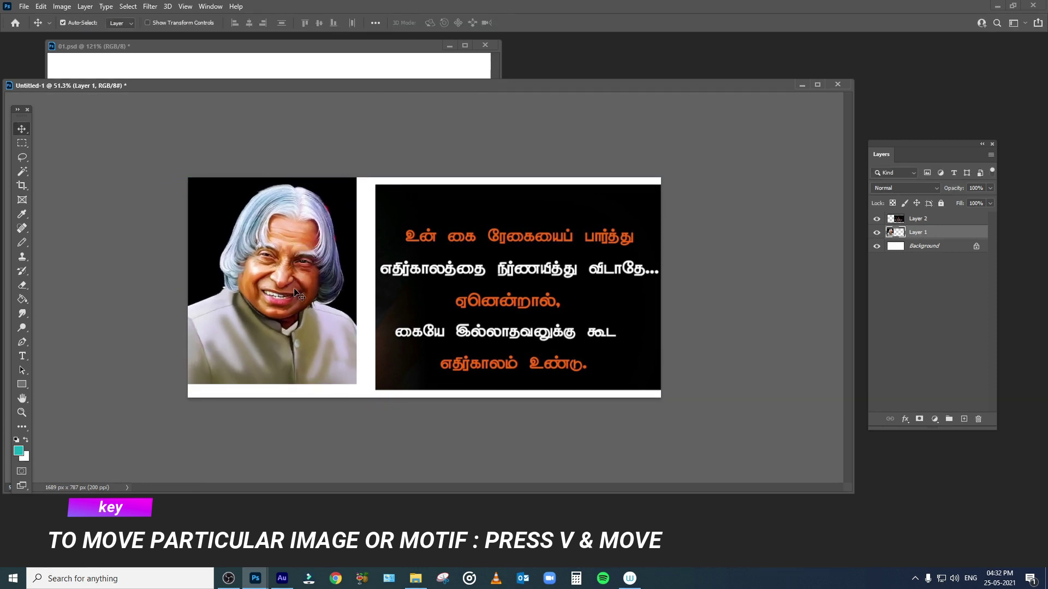
pyautogui.moveTo(282, 276); pyautogui.dragTo(282, 289)
pyautogui.moveTo(360, 187); pyautogui.dragTo(354, 176)
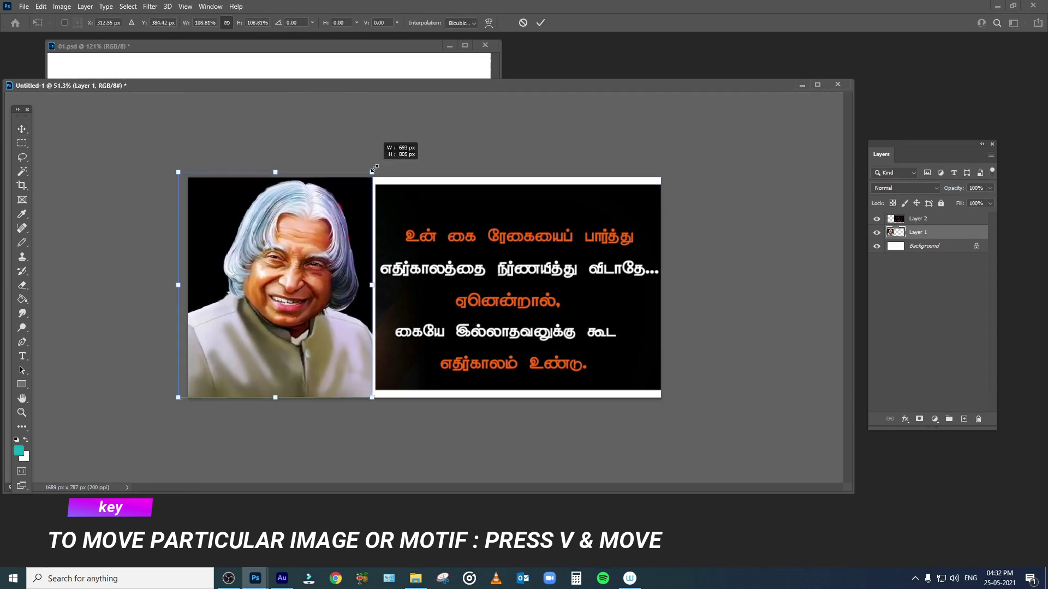
pyautogui.press('Return')
# Move the text panel beside the portrait and enlarge it to fill the right side.
pyautogui.moveTo(455, 259); pyautogui.dragTo(432, 267)
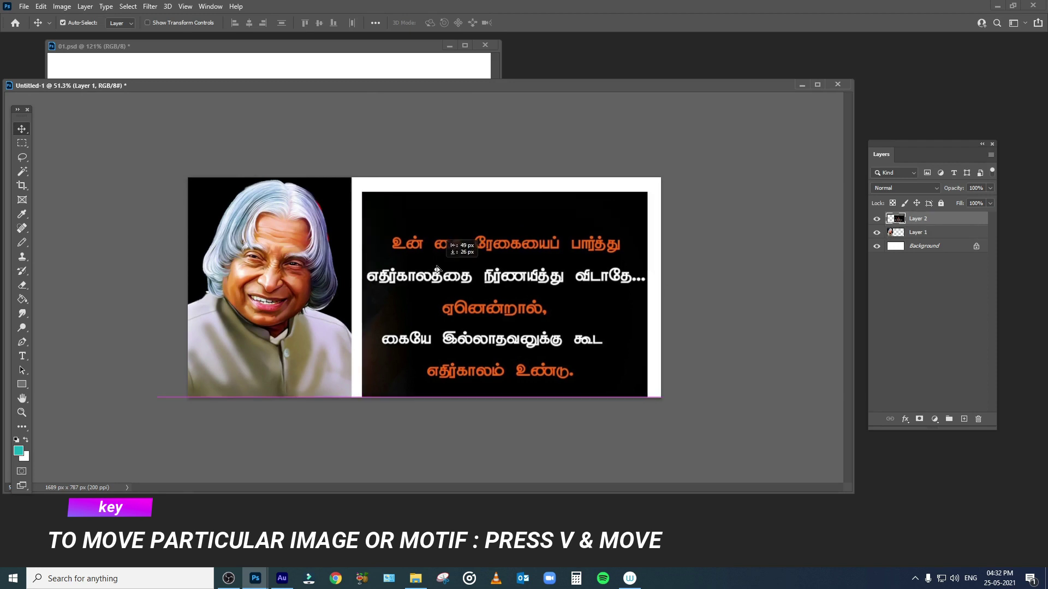
pyautogui.hotkey('ctrl', 't')
pyautogui.moveTo(642, 191); pyautogui.dragTo(661, 176)
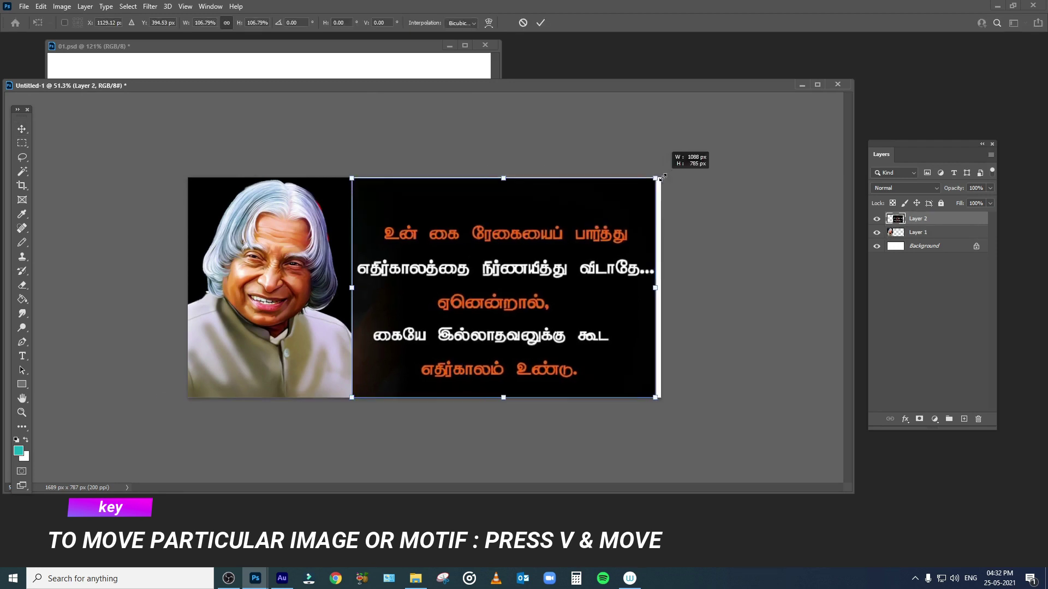
pyautogui.press('Return')
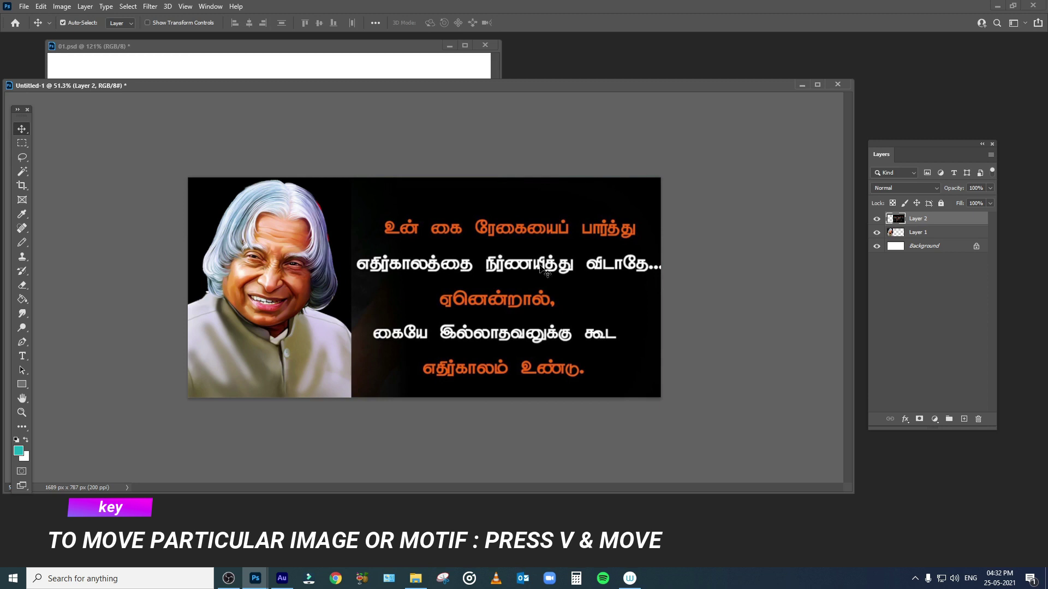
pyautogui.press('Left')
pyautogui.press('Left')
pyautogui.press('Left')
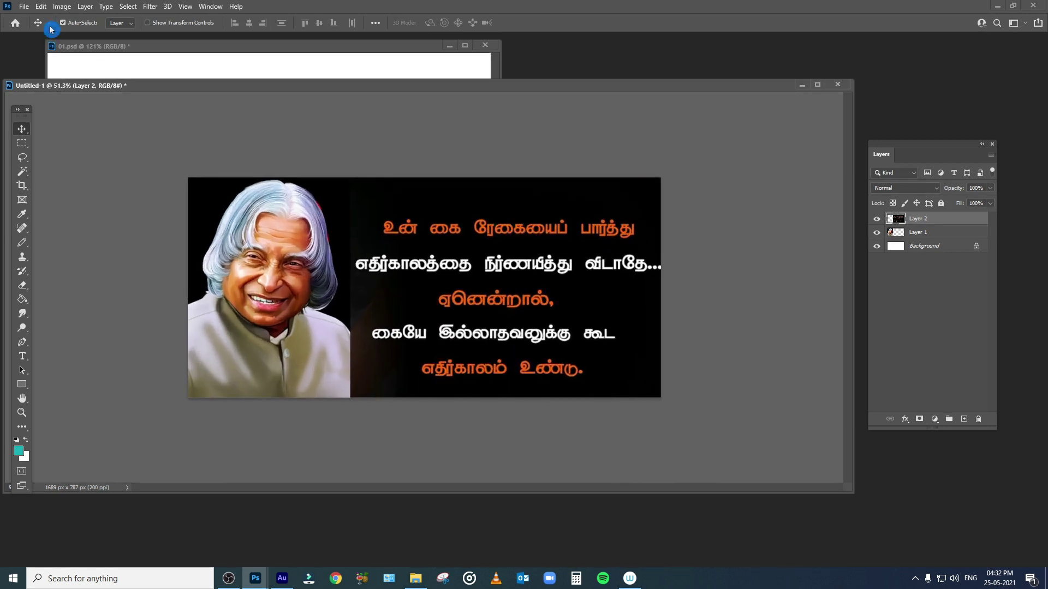
pyautogui.click(24, 6)
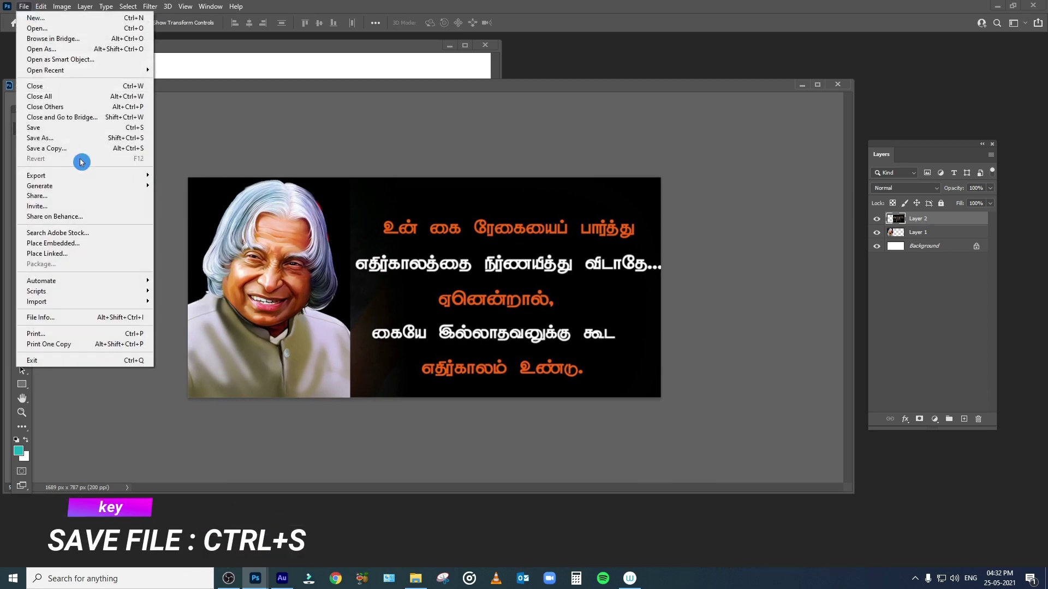
# Save the banner as 002.psd, reopen it, and toggle the text layer to check it.
pyautogui.click(111, 129)
pyautogui.write('002')
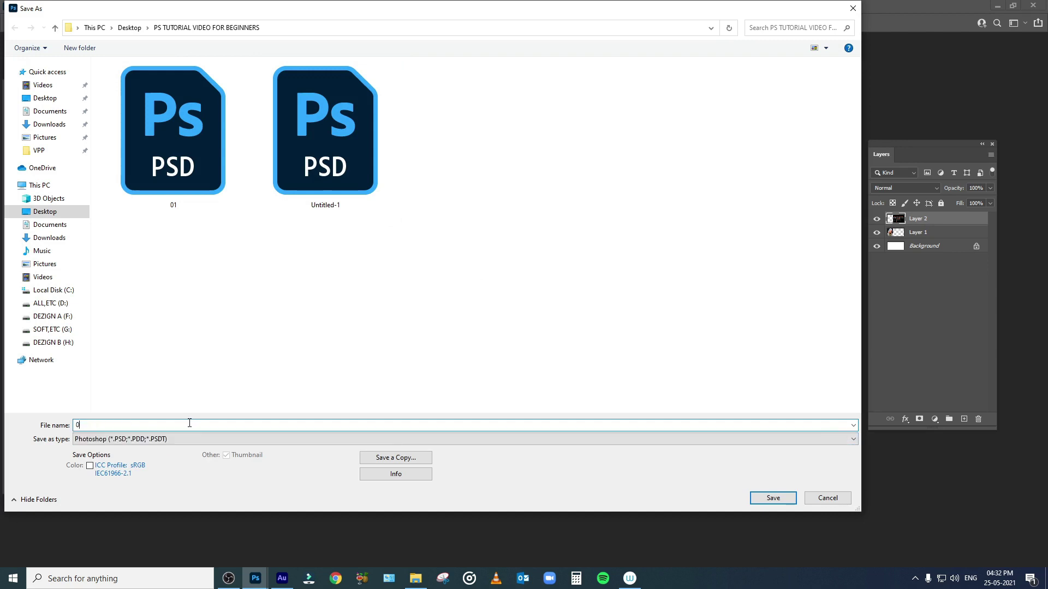
pyautogui.press('Return')
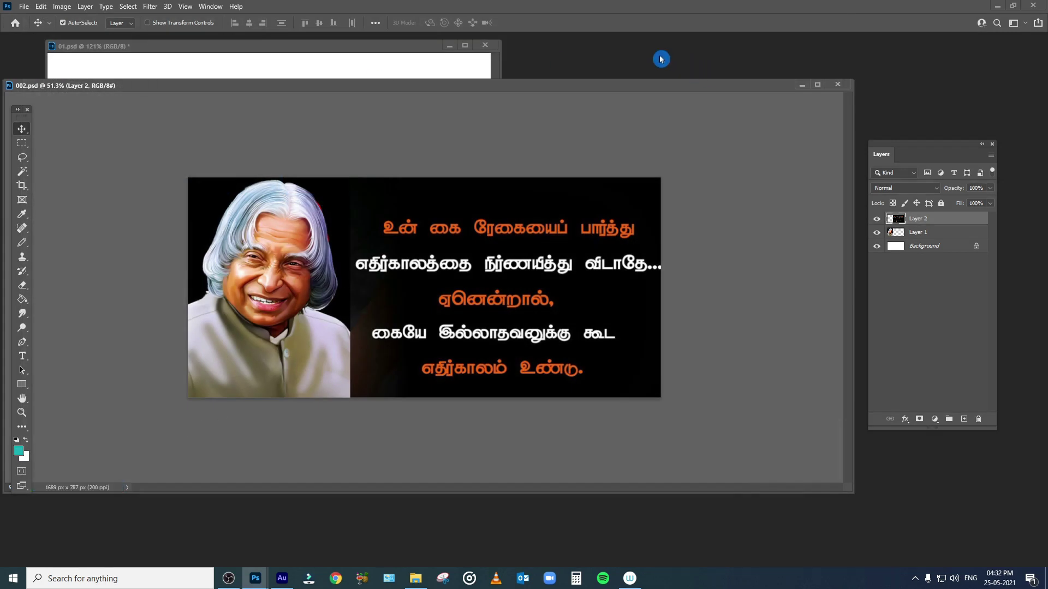
pyautogui.hotkey('ctrl', 'o')
pyautogui.click(330, 159)
pyautogui.doubleClick(331, 159)
pyautogui.click(877, 219)
pyautogui.click(877, 233)
# Check the portrait layer's visibility, then select Layer 2 and nudge it left.
pyautogui.click(877, 233)
pyautogui.click(922, 232)
pyautogui.click(877, 232)
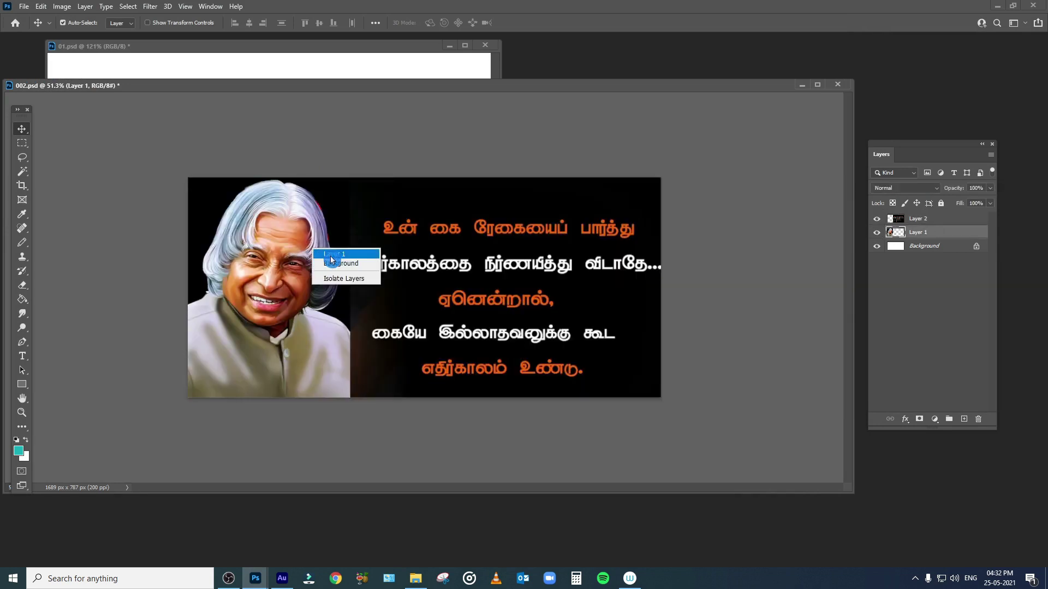
pyautogui.moveTo(302, 273); pyautogui.dragTo(293, 277)
pyautogui.rightClick(426, 239)
pyautogui.click(468, 245)
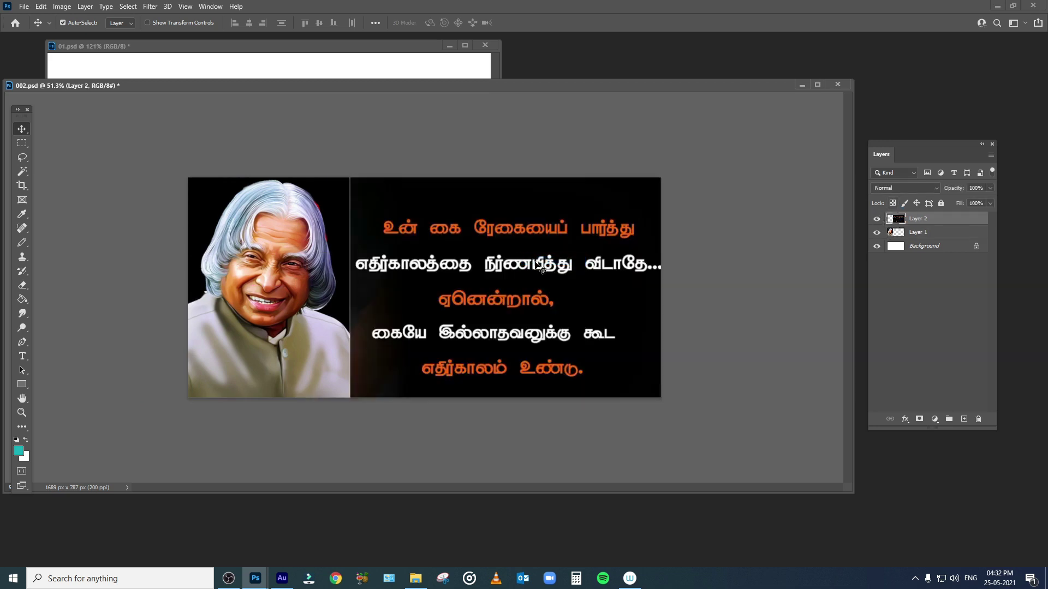
pyautogui.press('Left')
pyautogui.press('Left')
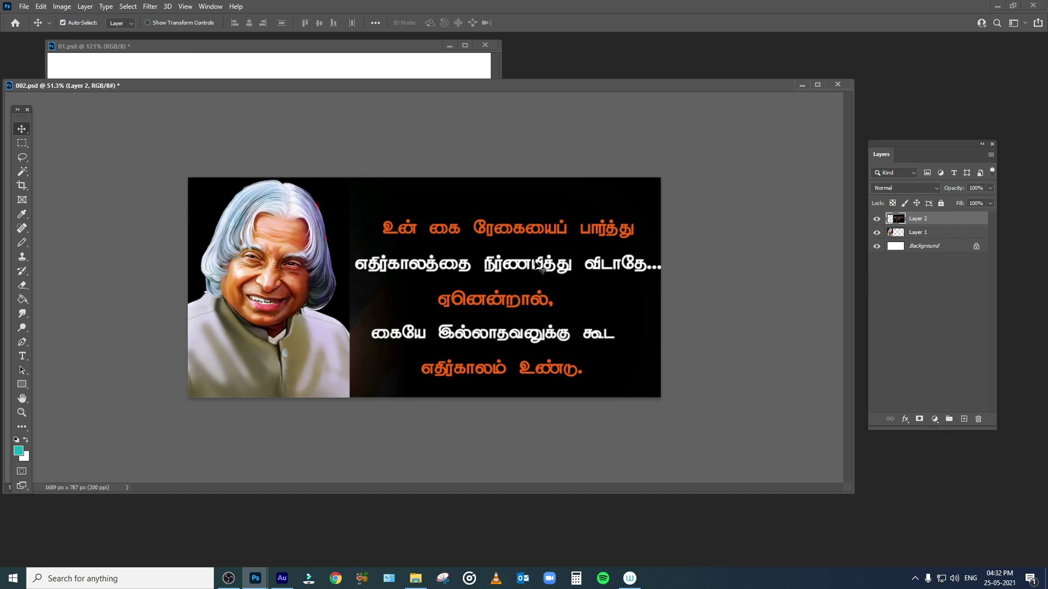
# Toggle both layers to inspect, then drag the text panel flush against the portrait.
pyautogui.doubleClick(877, 219)
pyautogui.click(876, 233)
pyautogui.click(876, 219)
pyautogui.click(876, 232)
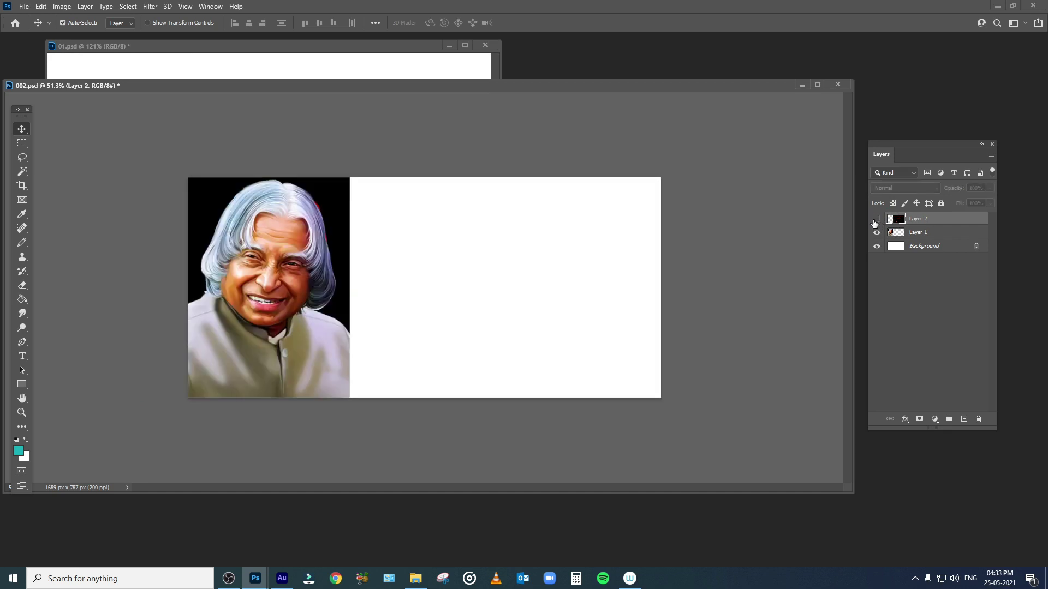
pyautogui.moveTo(530, 253)
pyautogui.mouseDown()
pyautogui.moveTo(448, 248)
pyautogui.moveTo(472, 247)
pyautogui.mouseUp()
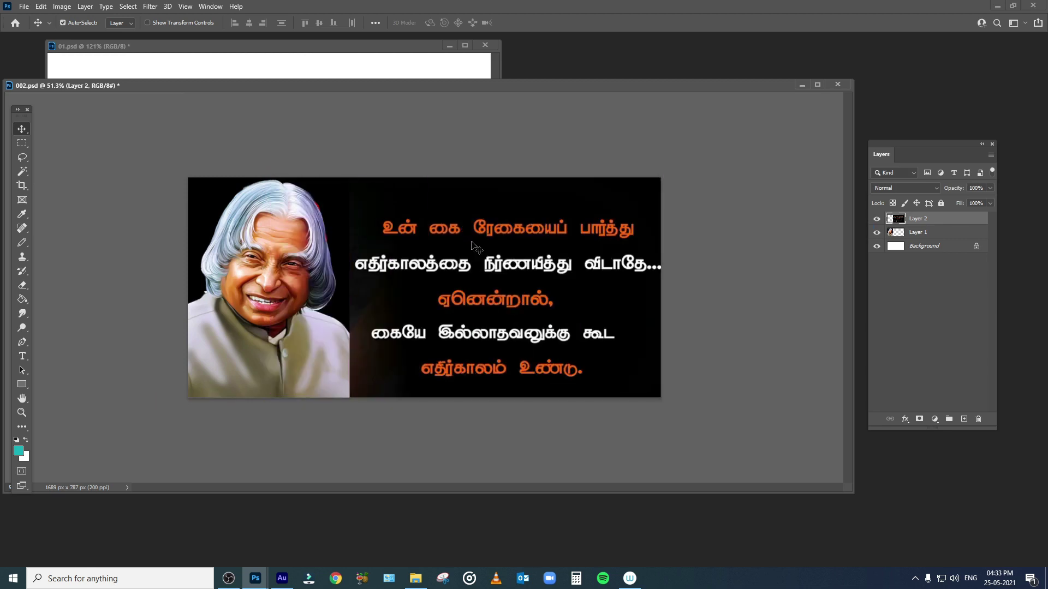
pyautogui.click(571, 85)
pyautogui.moveTo(571, 85); pyautogui.dragTo(585, 84)
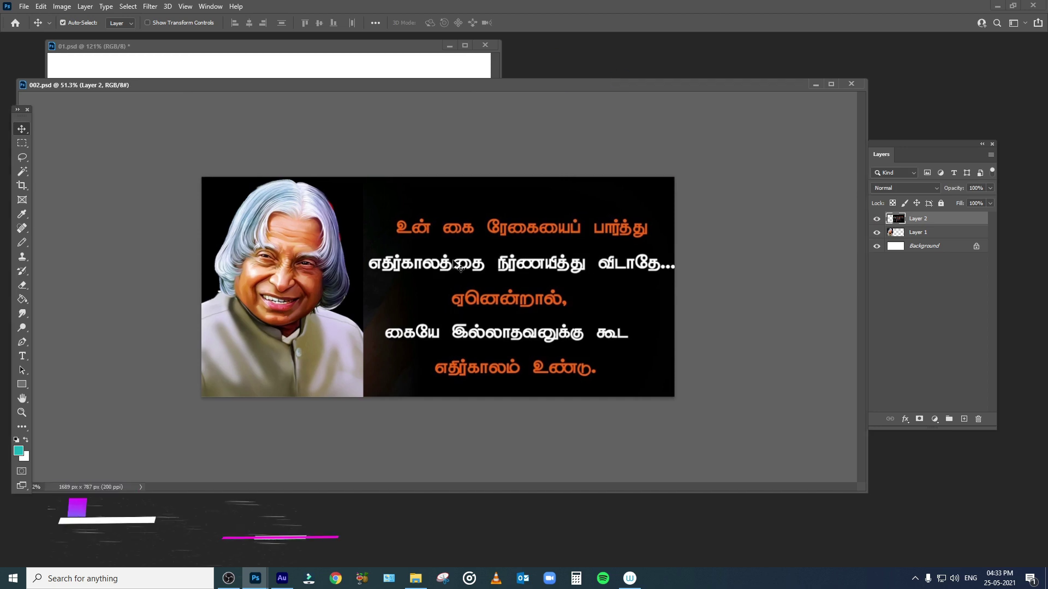
# Open Save As, browse the file formats, then cancel the dialog.
pyautogui.click(24, 6)
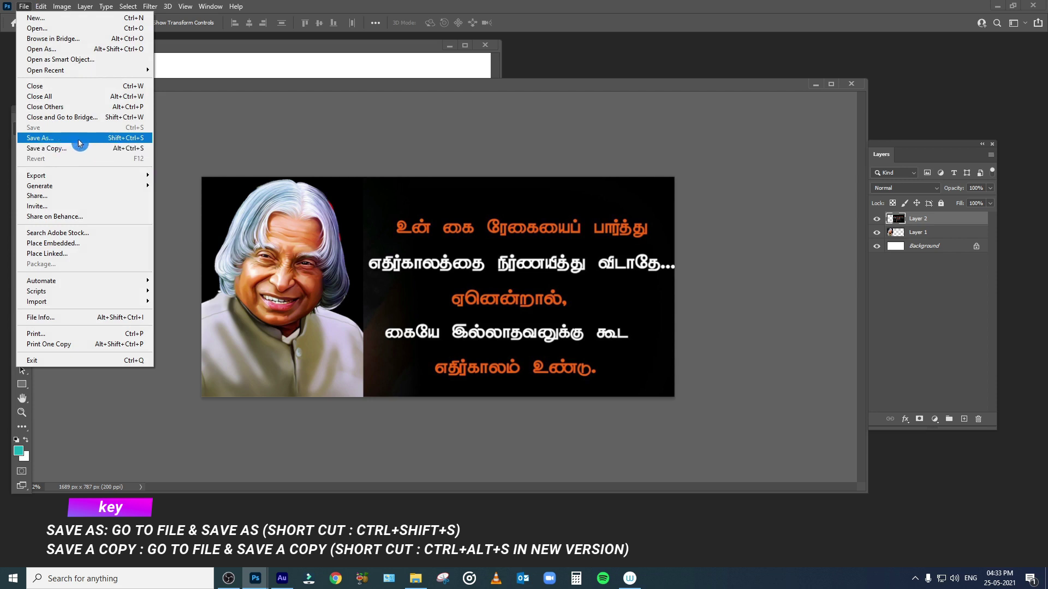
pyautogui.click(92, 140)
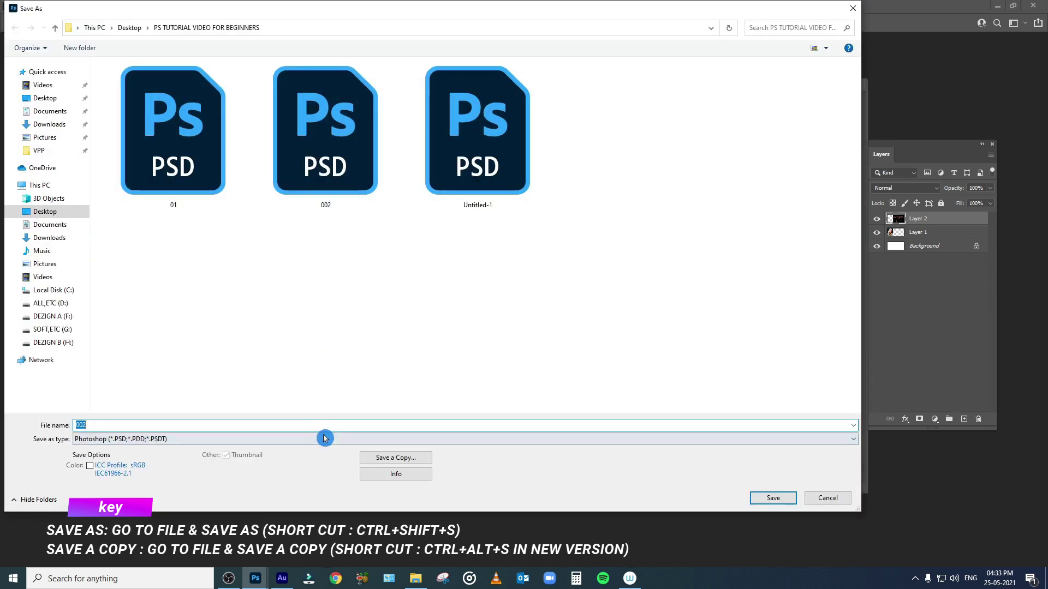
pyautogui.hotkey('alt', 'Down')
pyautogui.click(378, 296)
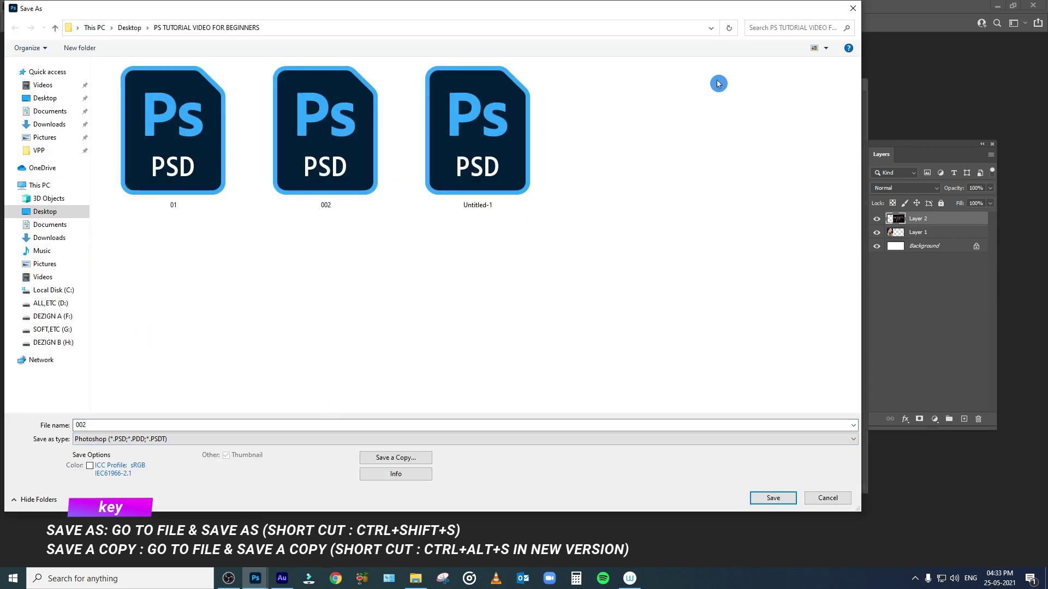
pyautogui.click(854, 10)
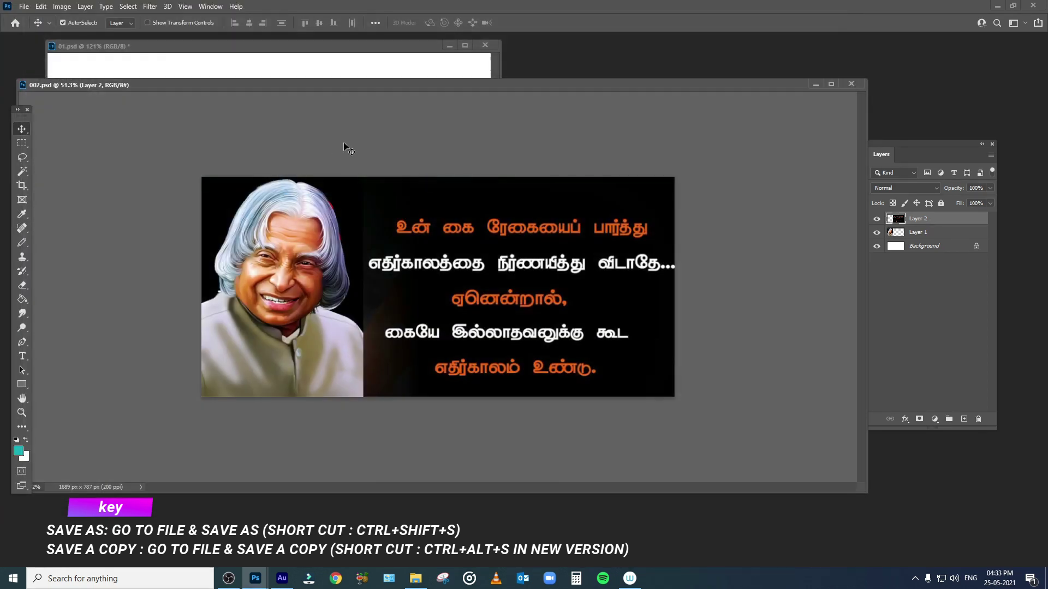
# Save a maximum-quality JPEG copy named FACEBOOK with the sRGB profile embedded.
pyautogui.click(24, 6)
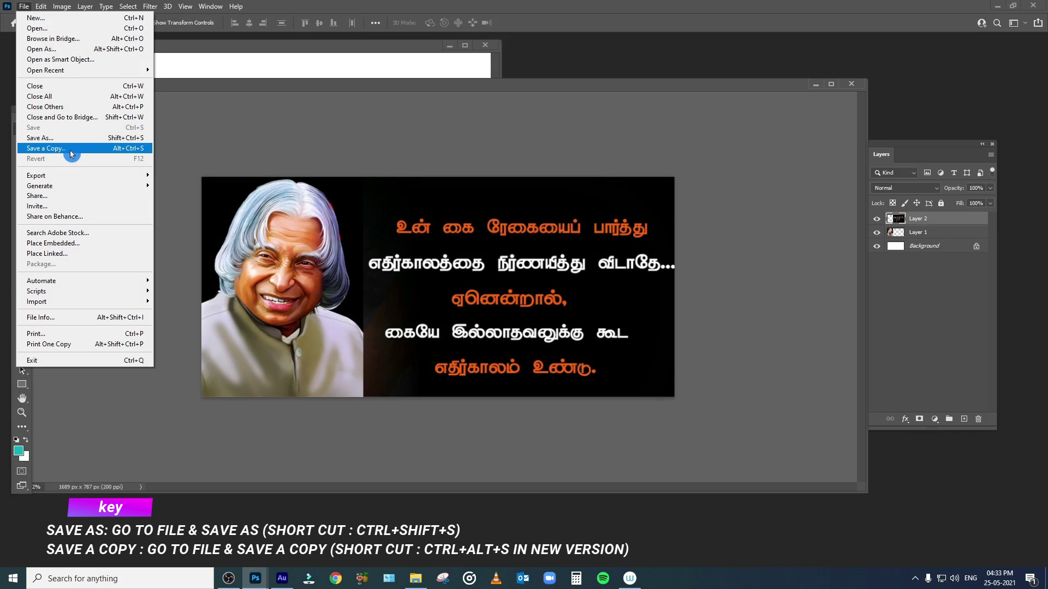
pyautogui.click(94, 151)
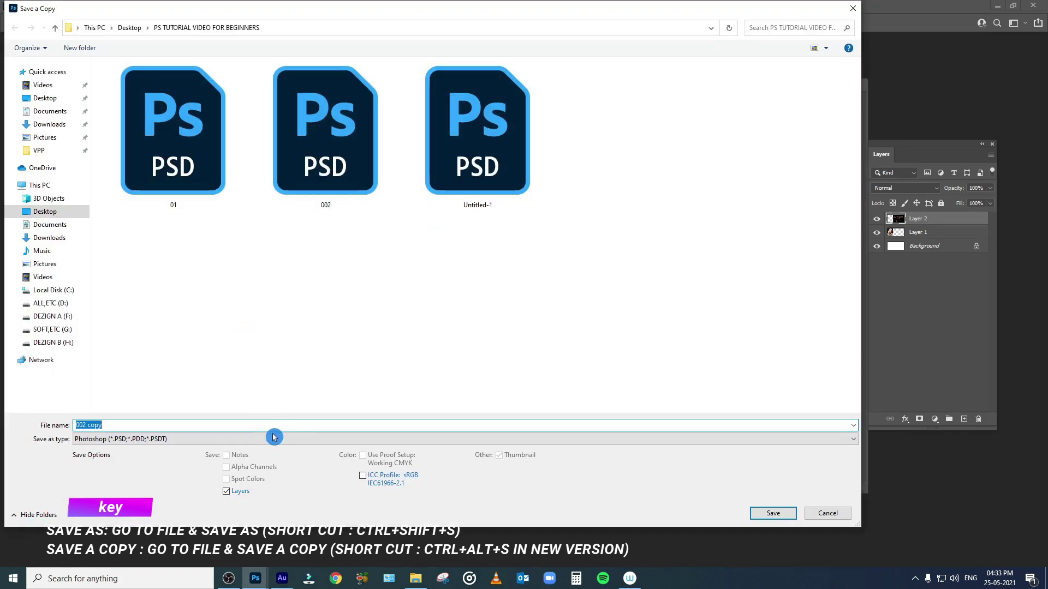
pyautogui.click(273, 437)
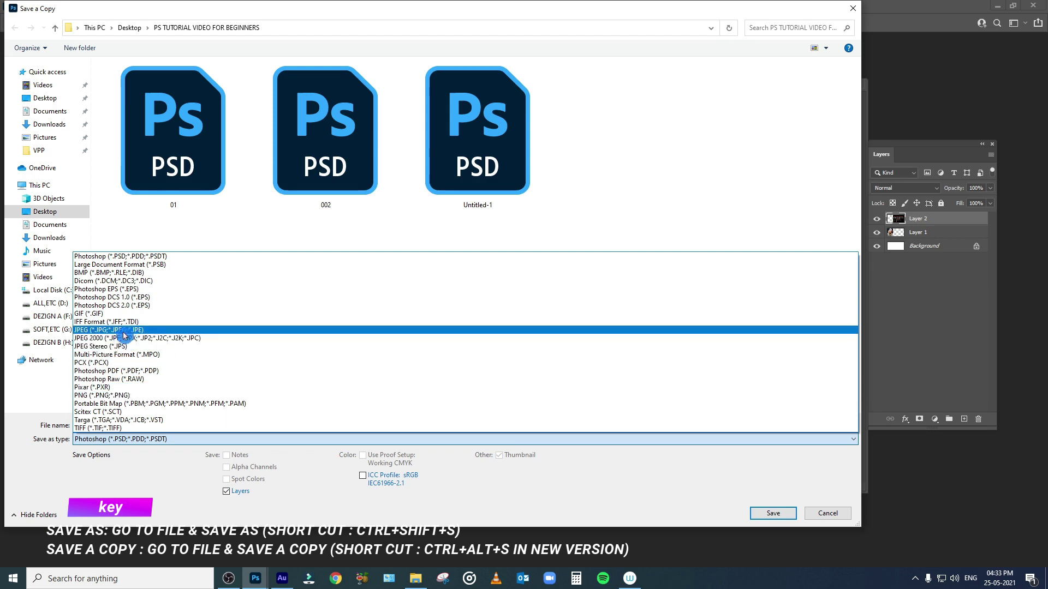
pyautogui.click(97, 331)
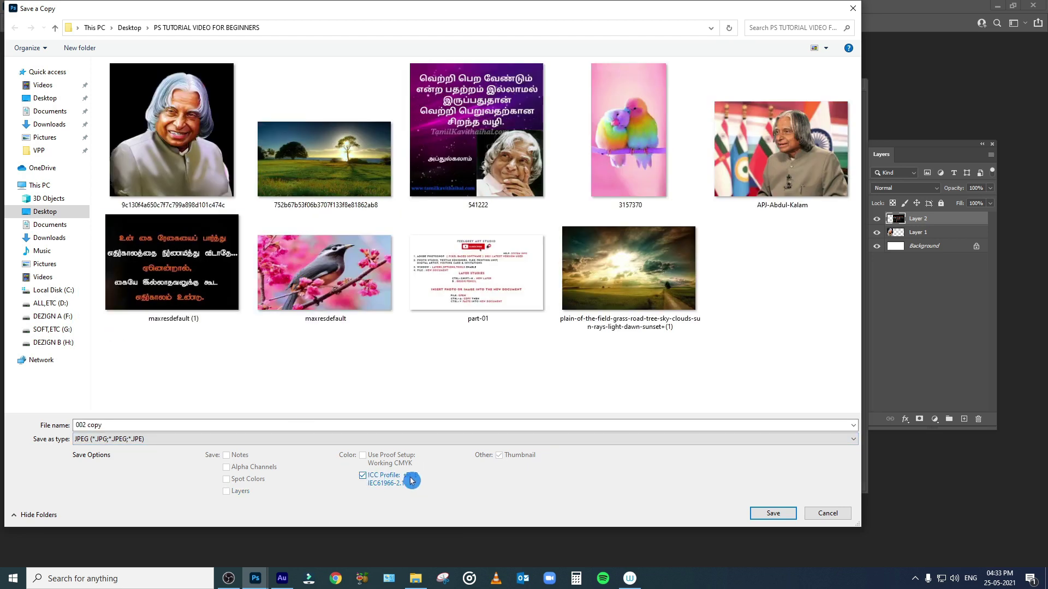
pyautogui.click(371, 479)
pyautogui.doubleClick(133, 428)
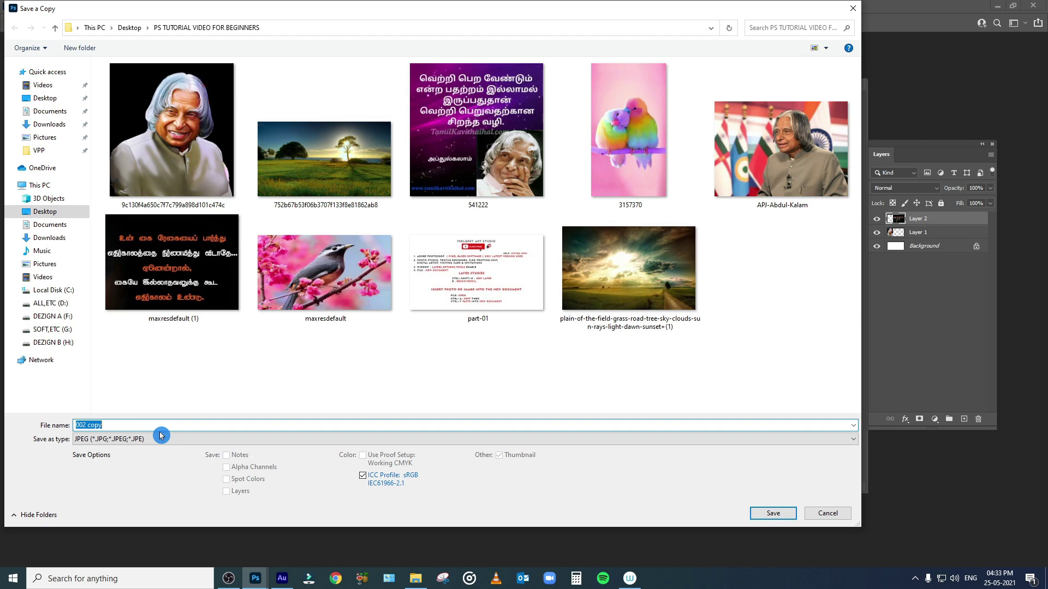
pyautogui.write('FACEBOOK')
pyautogui.click(772, 516)
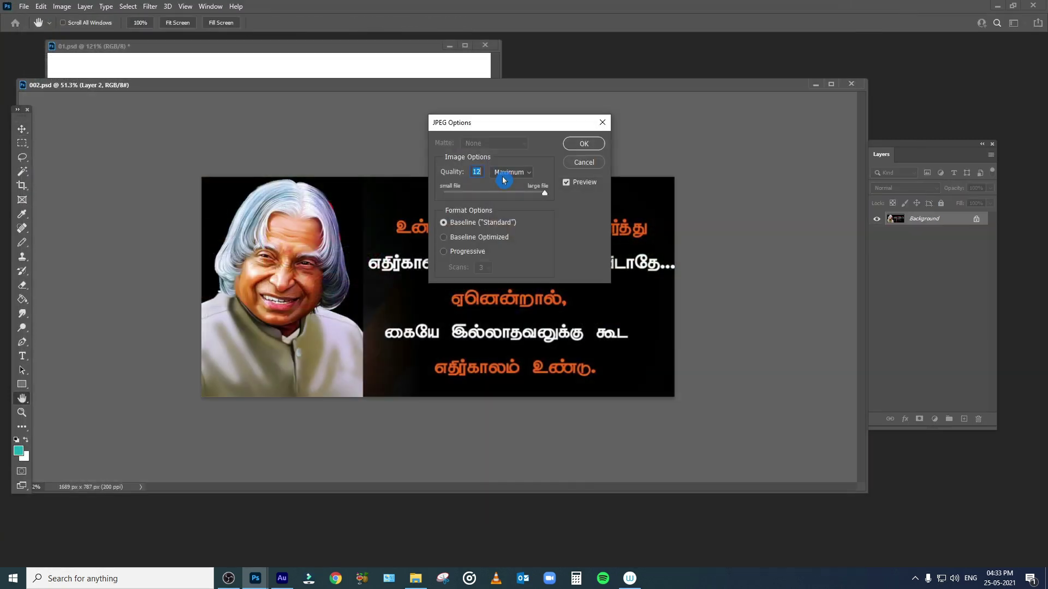
pyautogui.click(583, 144)
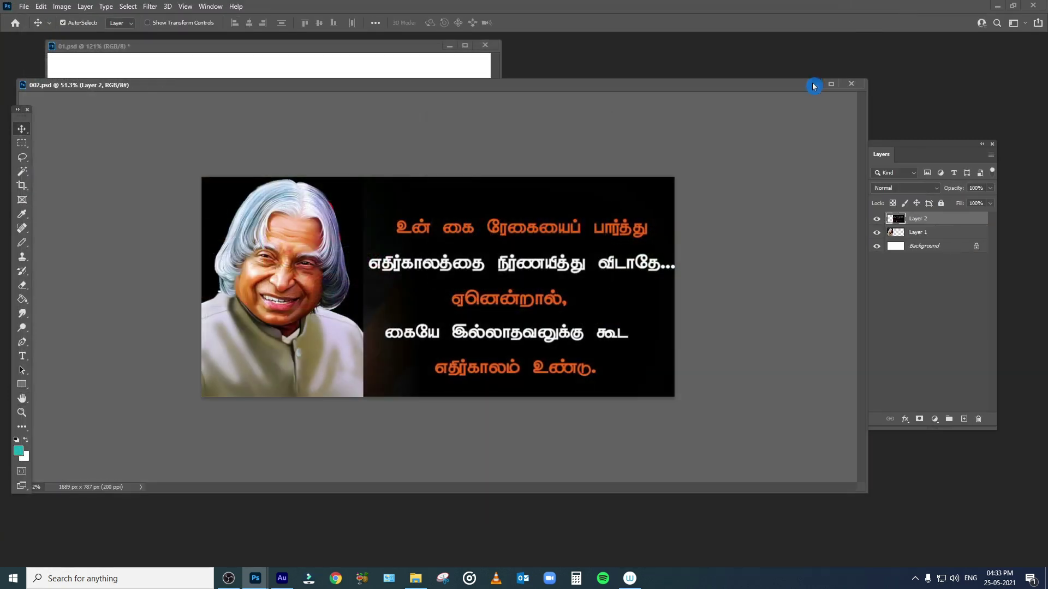
# Show the PS TUTORIAL VIDEO FOR BEGINNERS folder as extra-large icons and preview the FACEBOOK JPEG.
pyautogui.press('super+d')
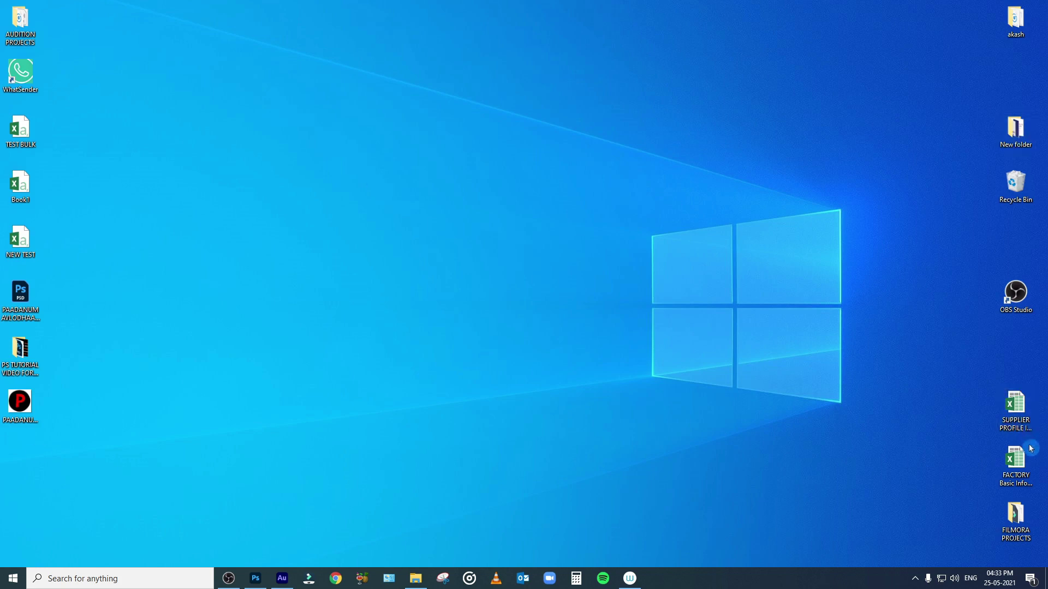
pyautogui.doubleClick(28, 356)
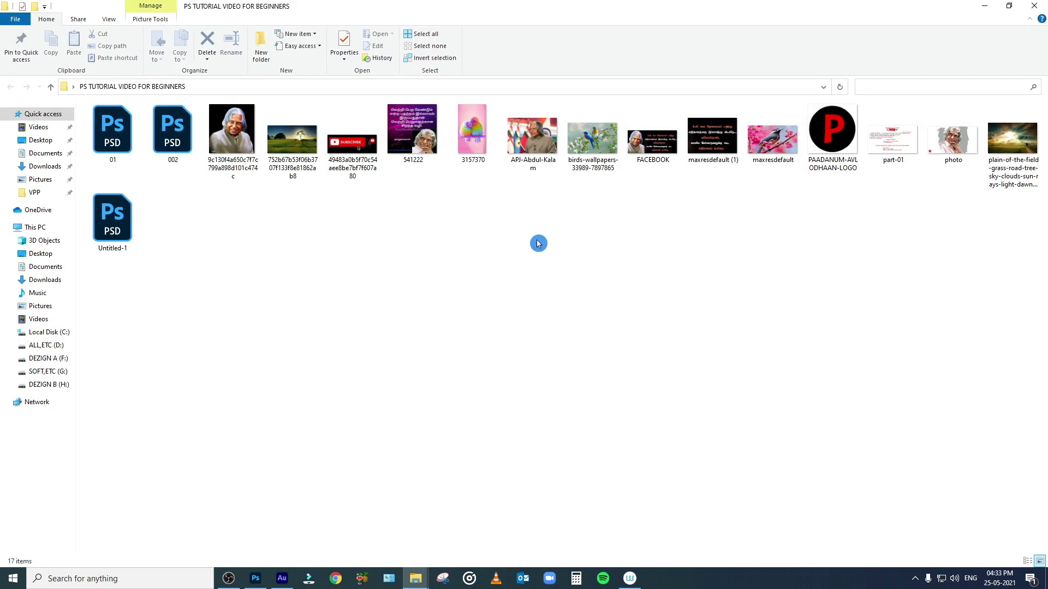
pyautogui.rightClick(370, 203)
pyautogui.click(445, 205)
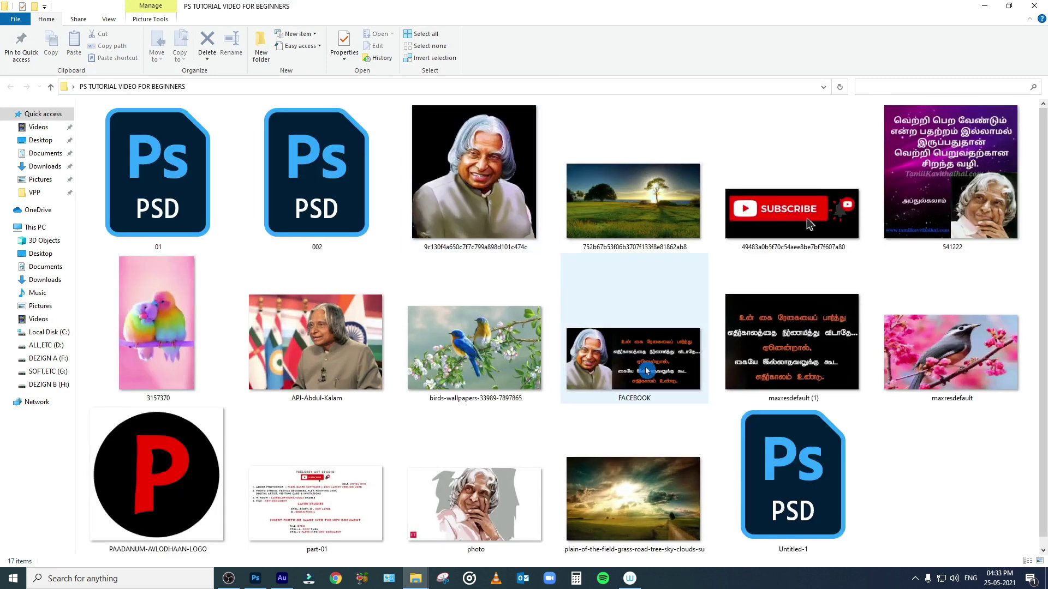
pyautogui.doubleClick(650, 355)
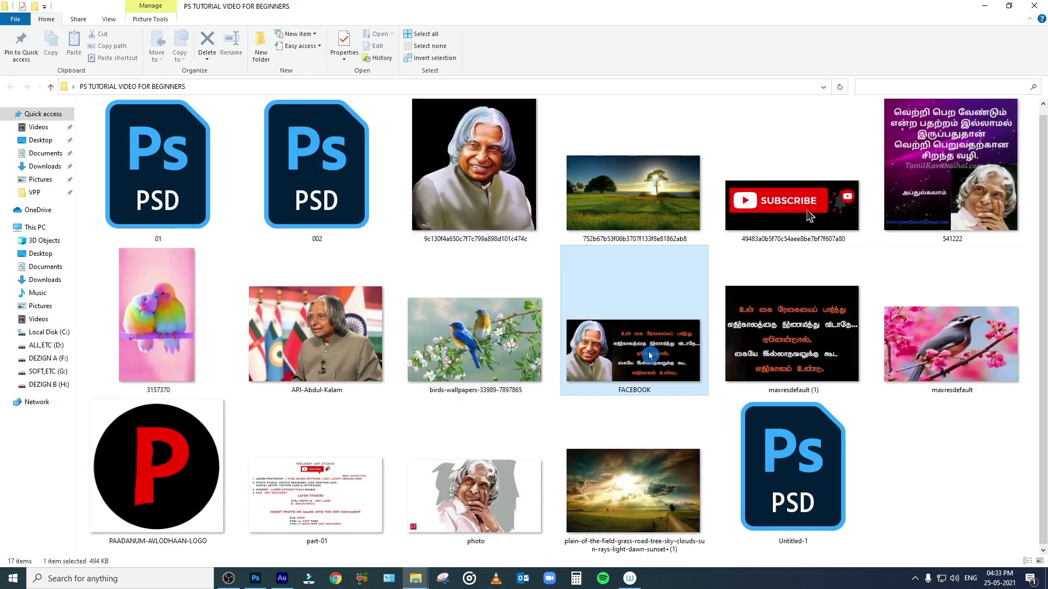